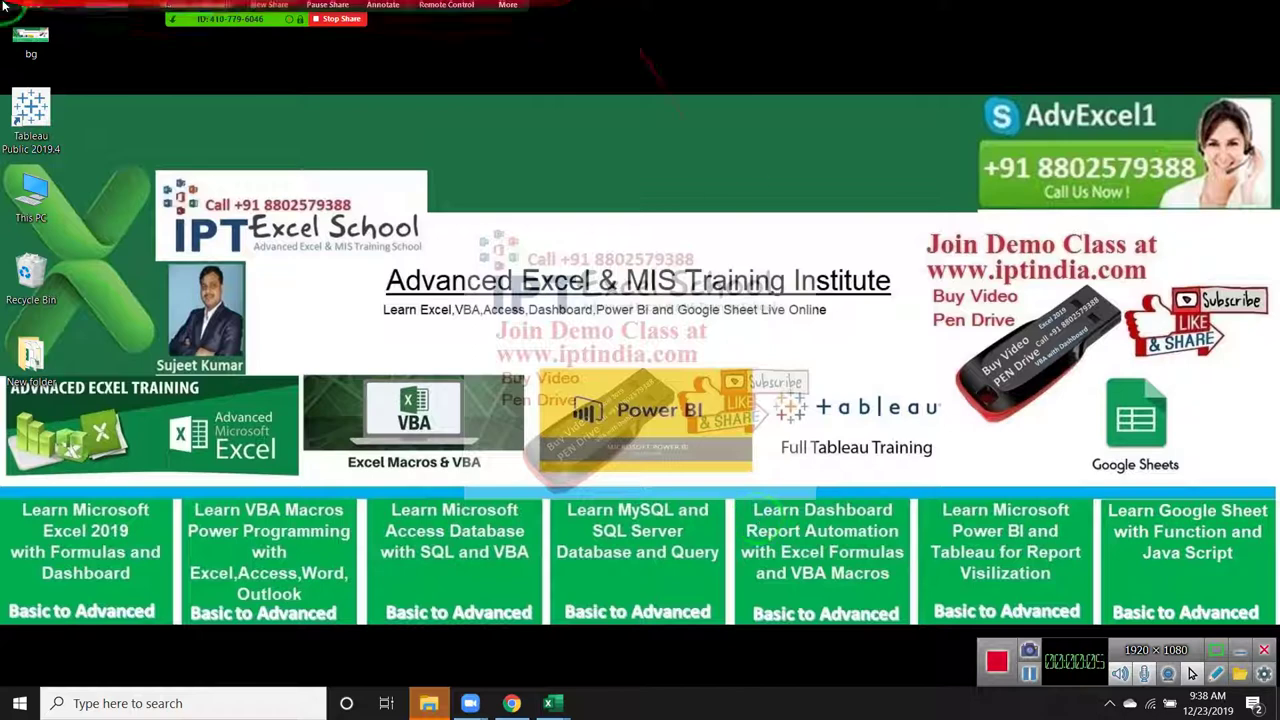
# Search the Start menu for 'pow' so Power BI Desktop shows as the best match.
pyautogui.click(66, 14)
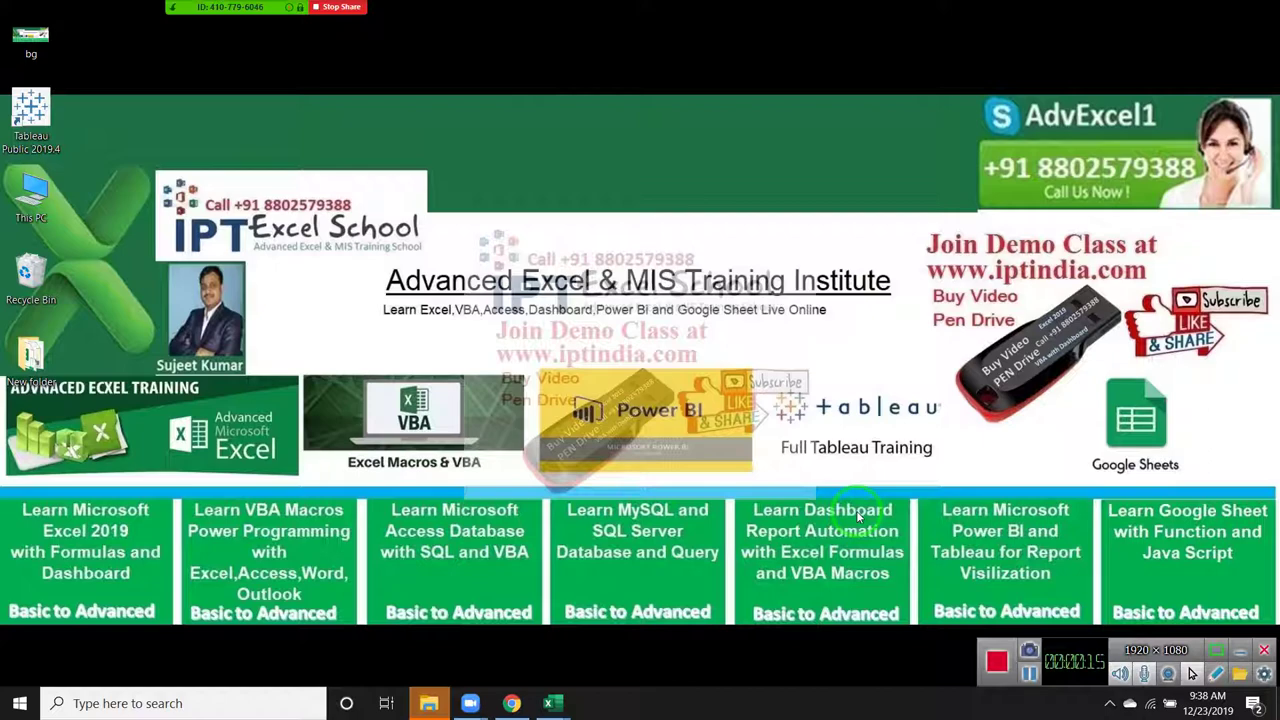
pyautogui.press('super')
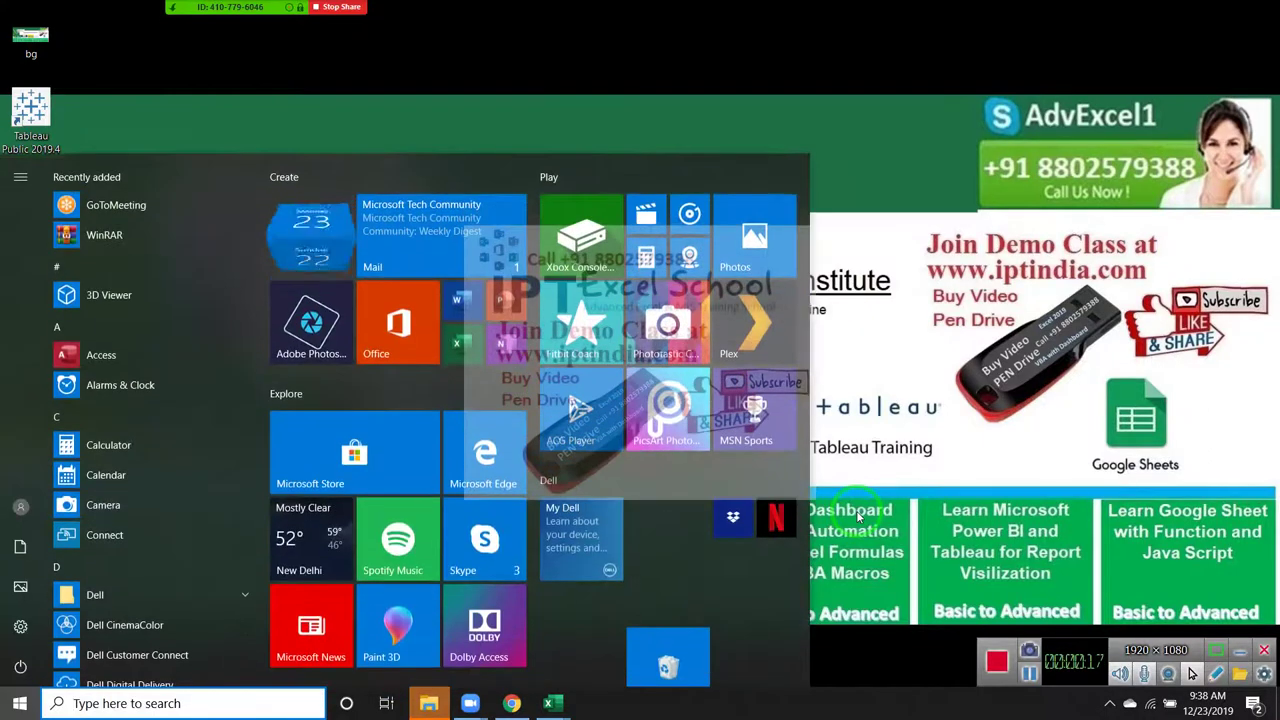
pyautogui.write('pow')
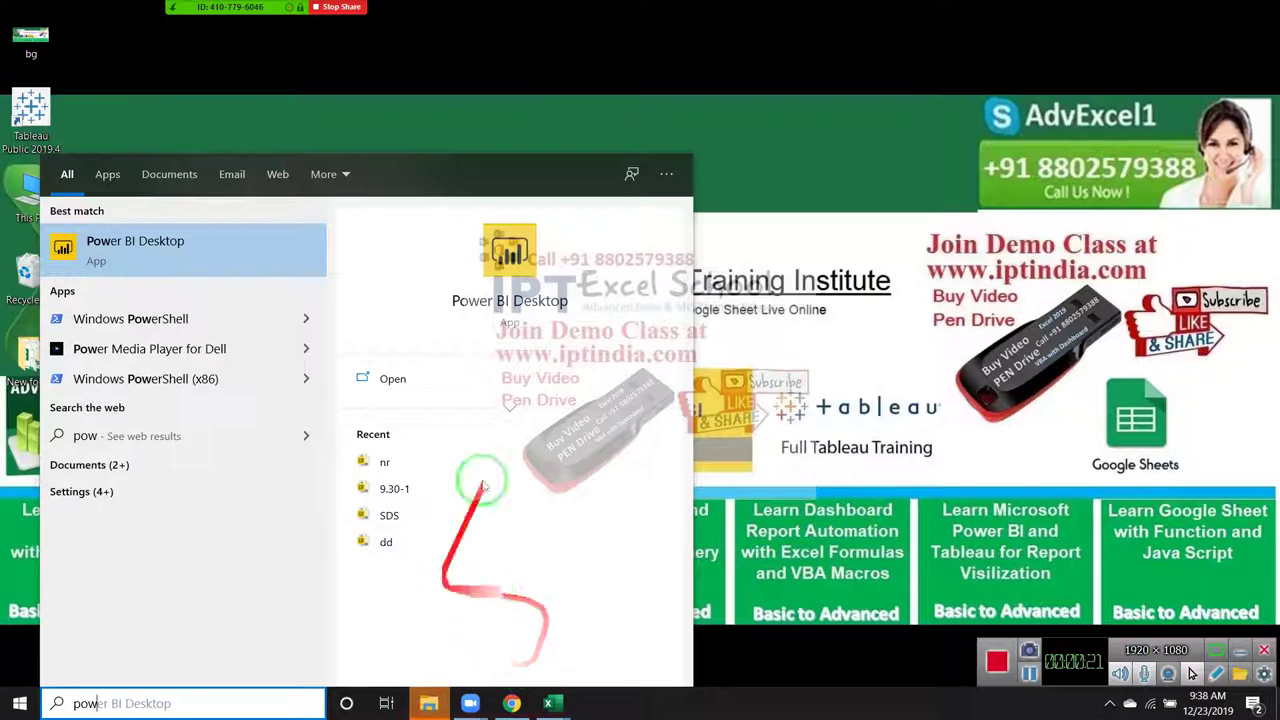
# Launch Power BI Desktop from the search results and move its start-up dialog aside.
pyautogui.click(563, 309)
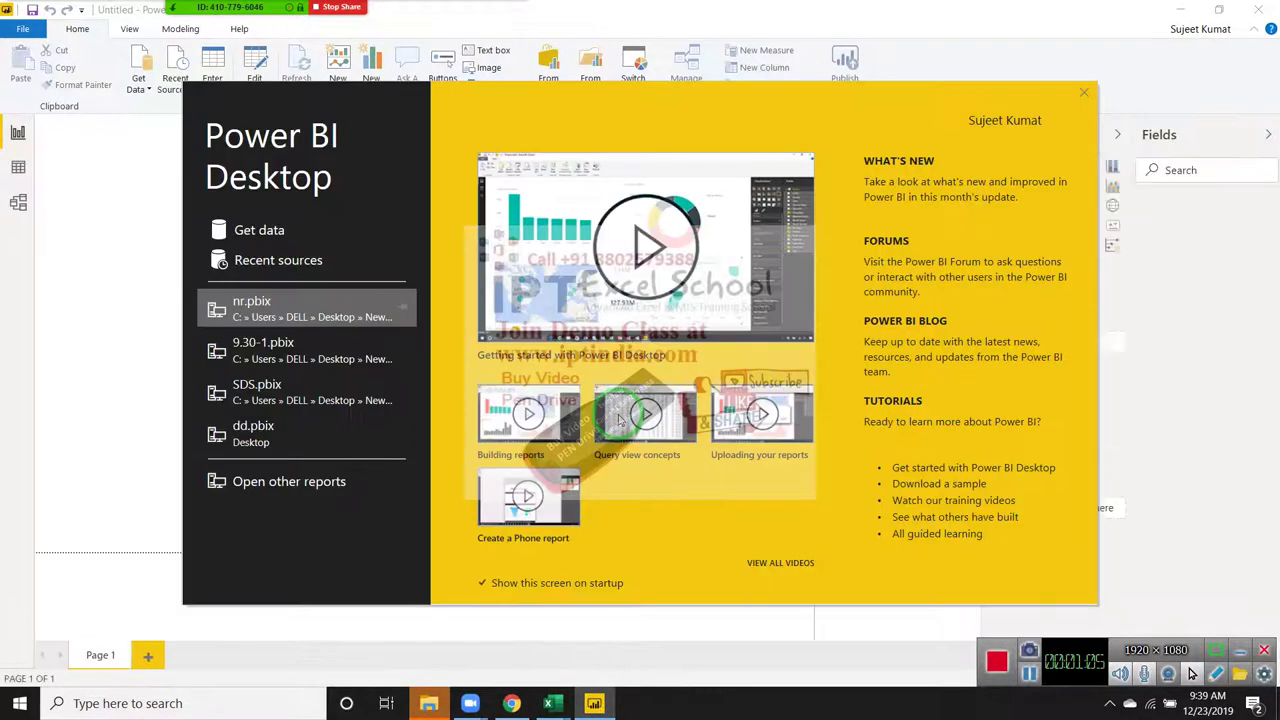
pyautogui.moveTo(787, 117); pyautogui.dragTo(659, 101)
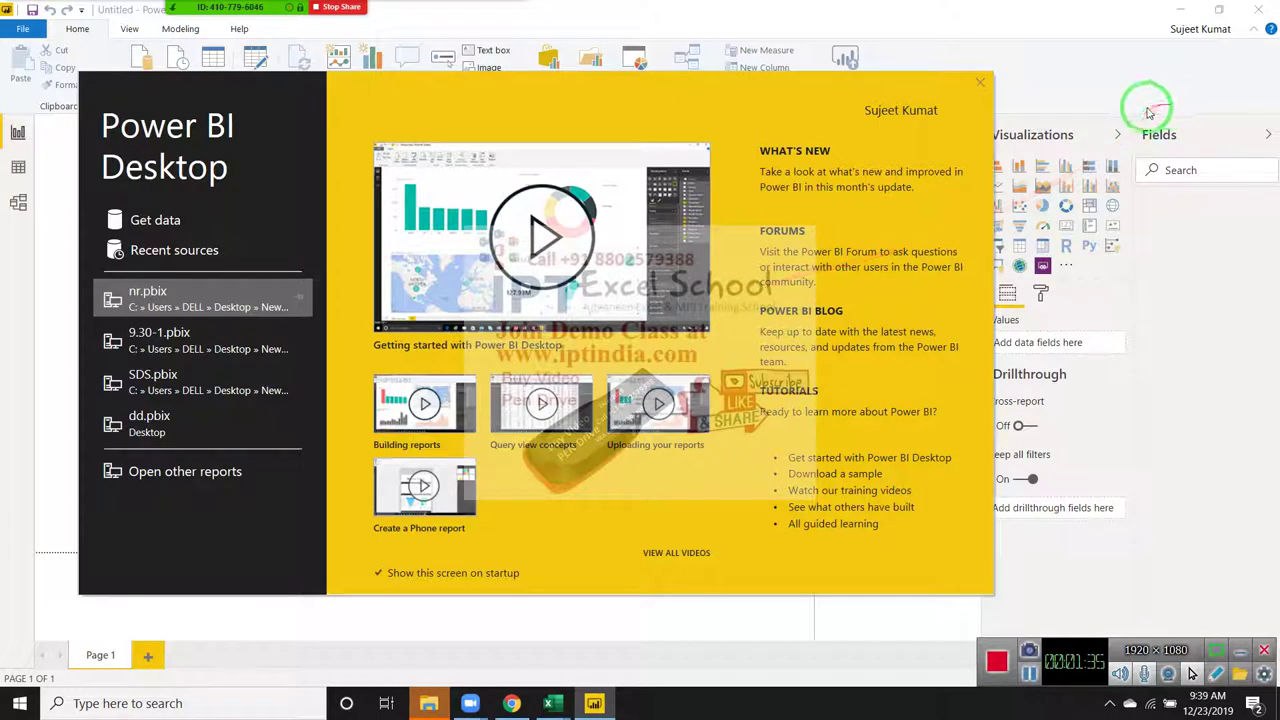
# Close the welcome screen to leave an empty untitled report on Page 1.
pyautogui.click(980, 82)
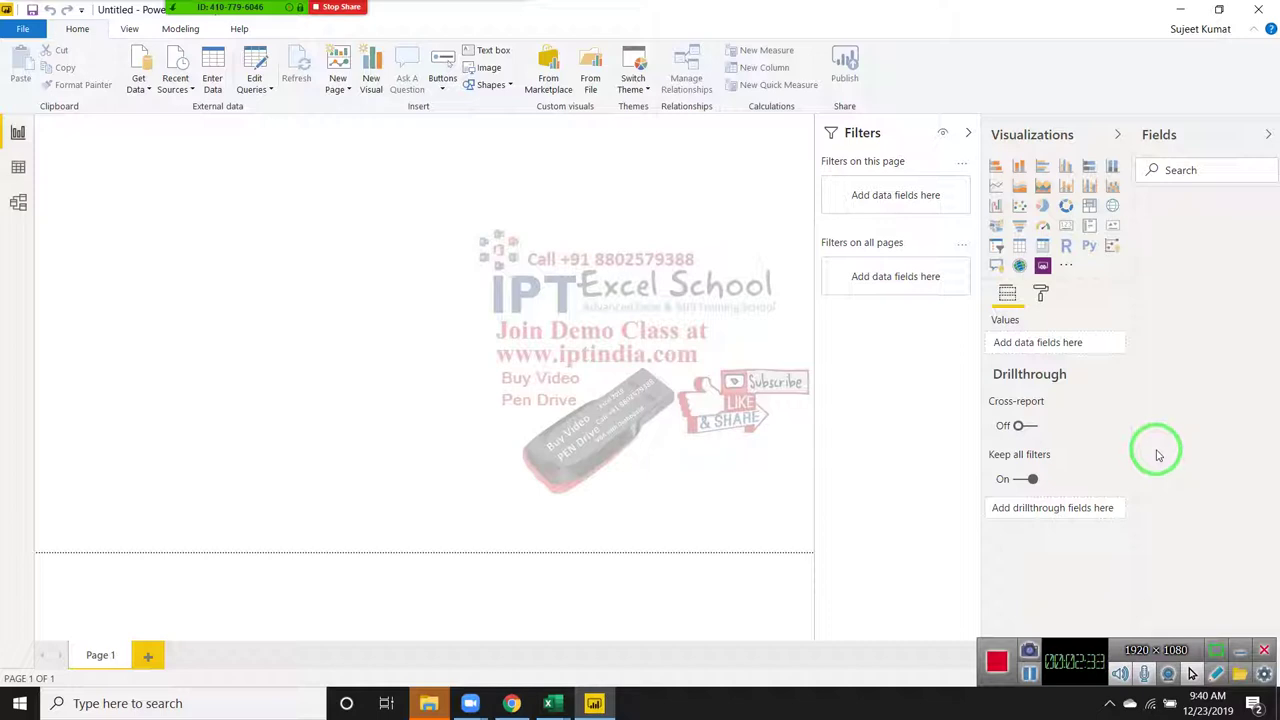
pyautogui.moveTo(912, 548); pyautogui.dragTo(264, 206)
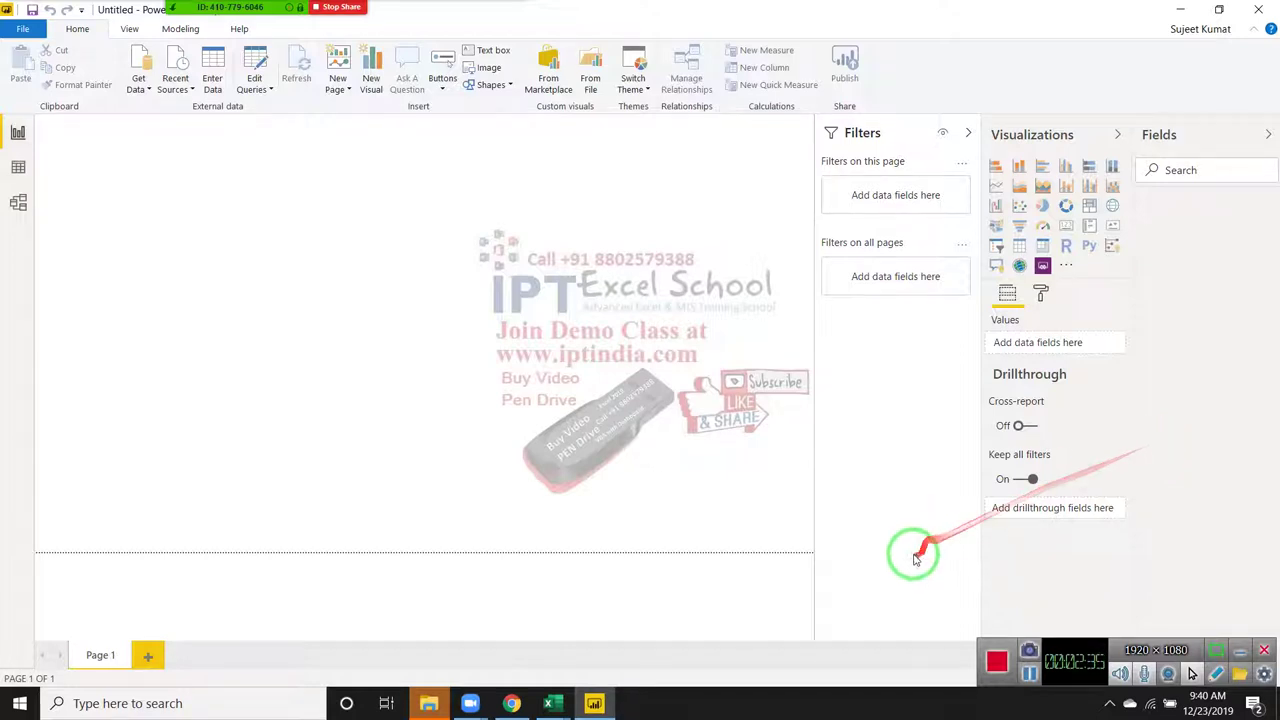
# Show the Get Data common sources list: Excel, SQL Server, Text/CSV, Web, Blank Query.
pyautogui.click(149, 90)
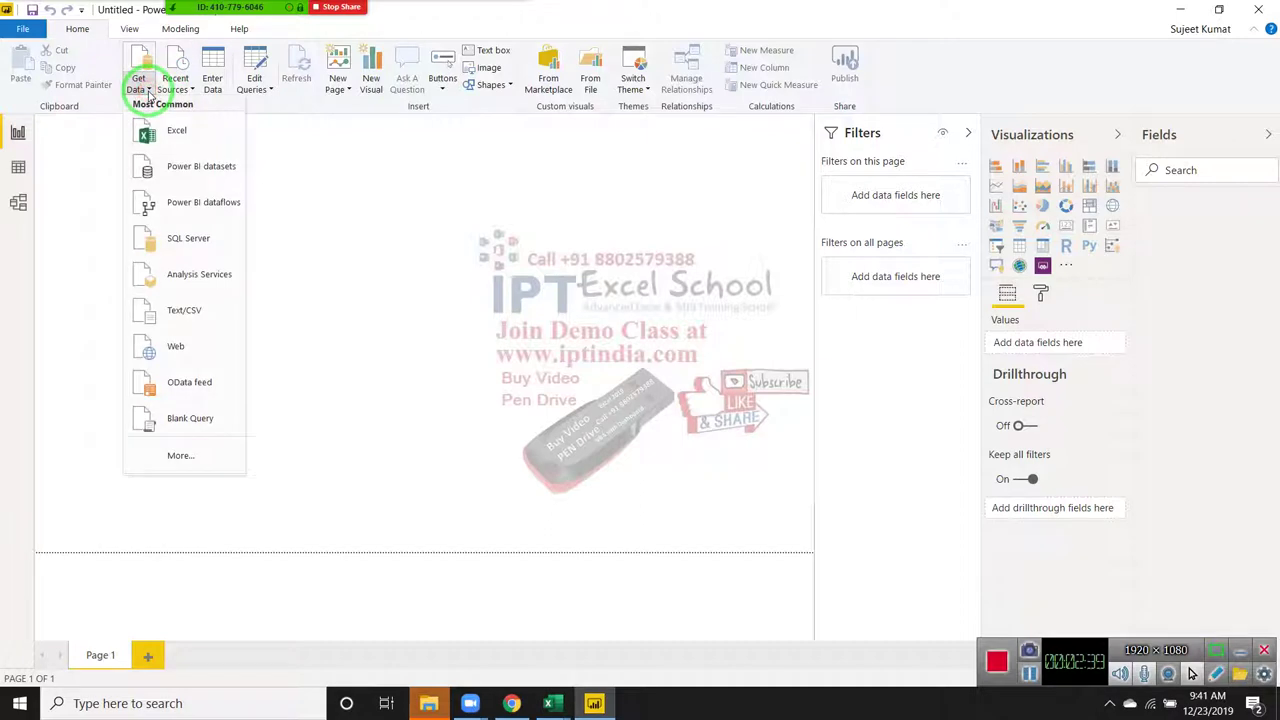
pyautogui.click(149, 90)
pyautogui.click(149, 90)
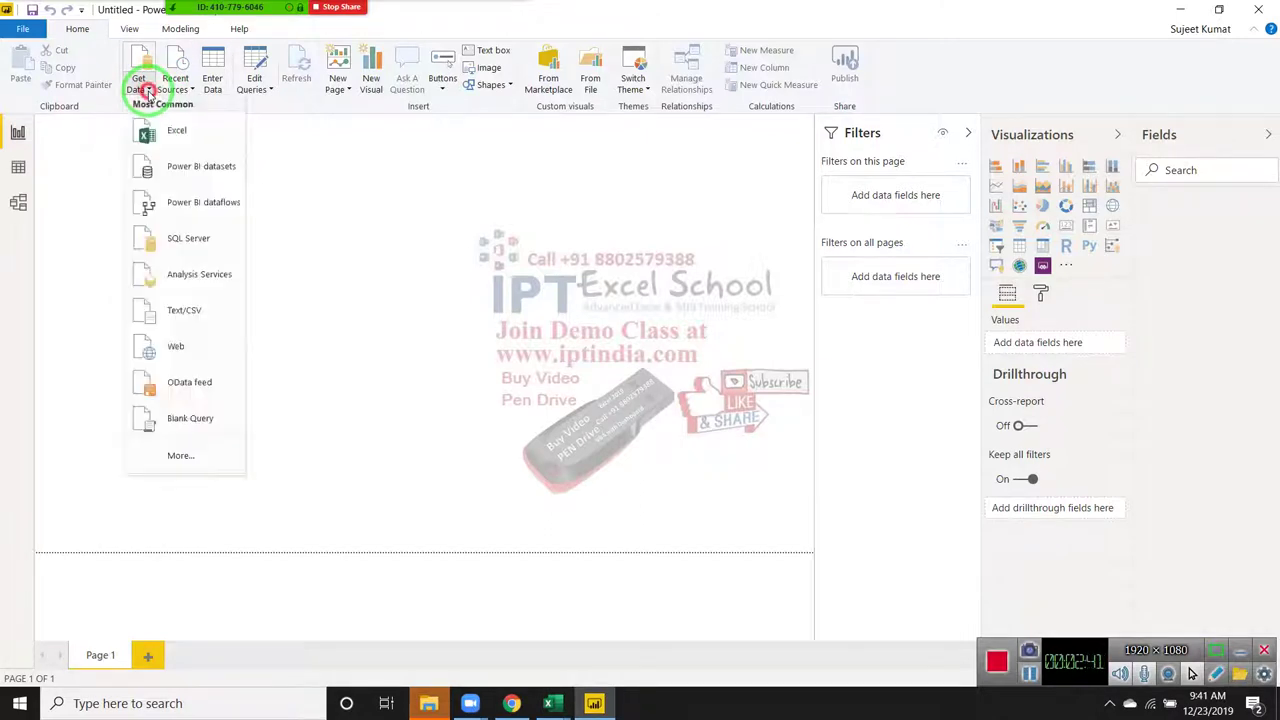
pyautogui.click(149, 90)
pyautogui.click(149, 90)
pyautogui.click(149, 90)
pyautogui.click(149, 90)
pyautogui.click(149, 90)
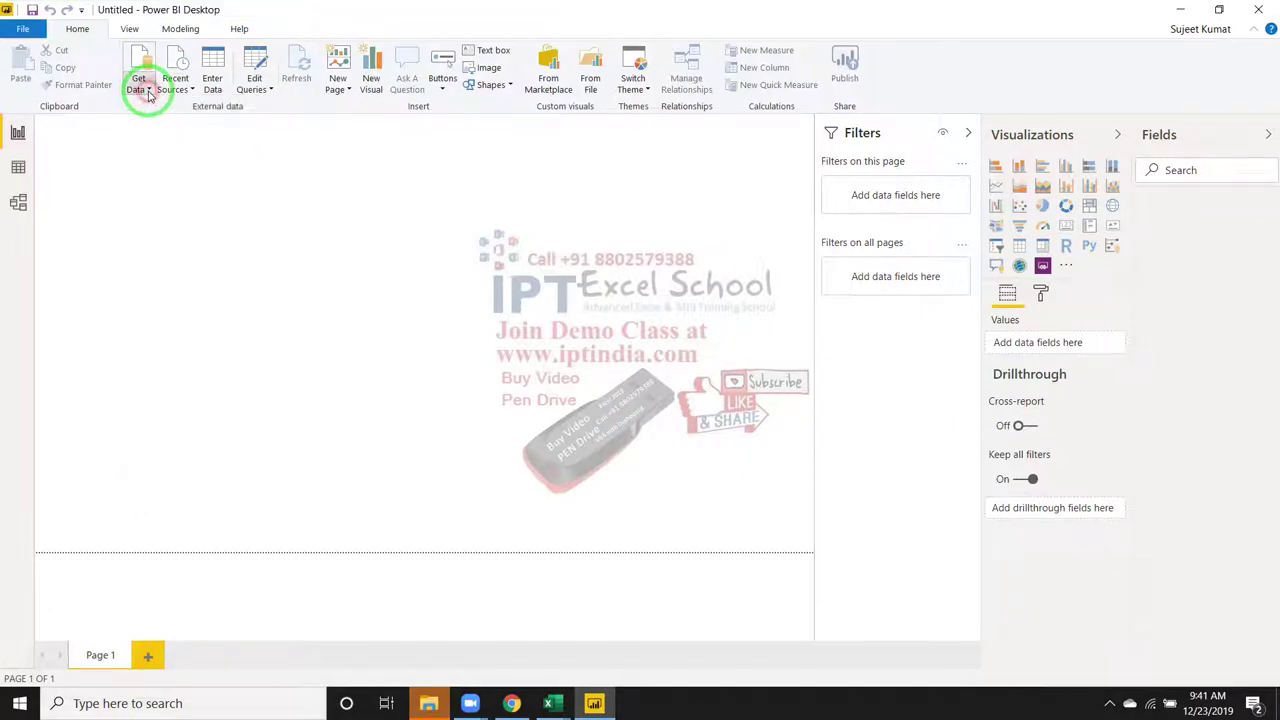
pyautogui.moveTo(149, 90)
pyautogui.mouseDown()
pyautogui.moveTo(187, 267)
pyautogui.moveTo(137, 91)
pyautogui.mouseUp()
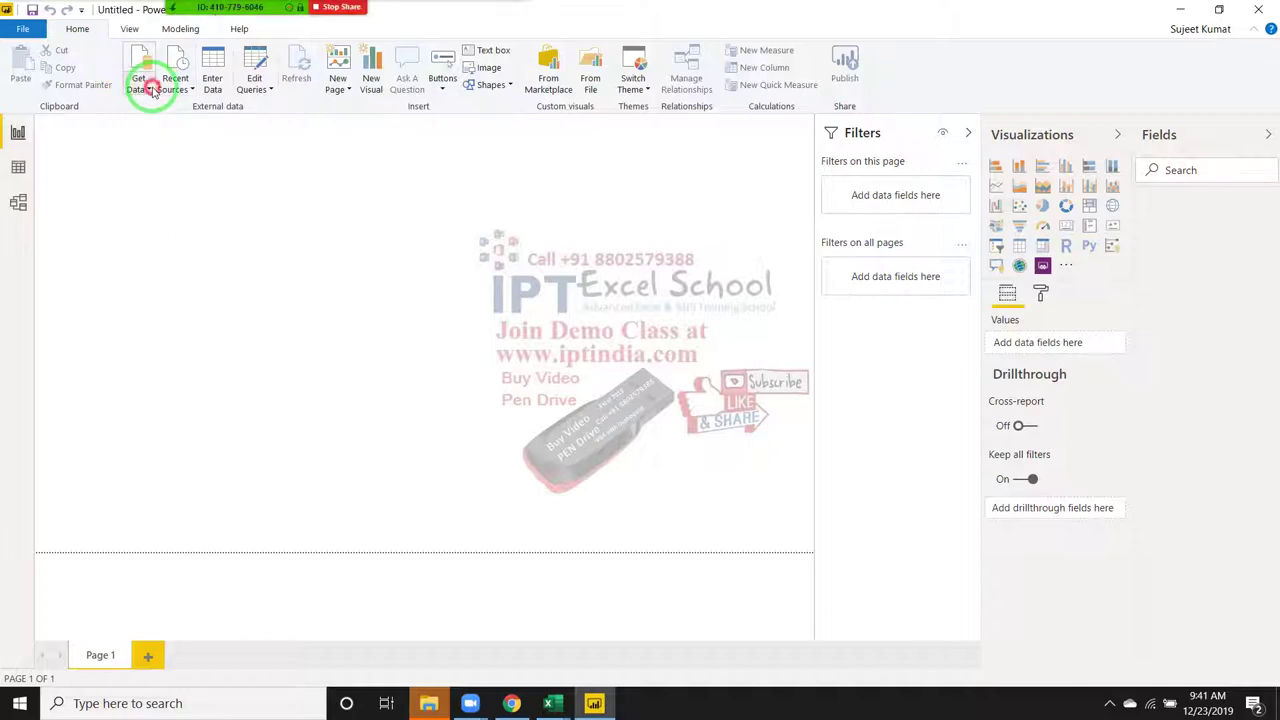
pyautogui.click(149, 90)
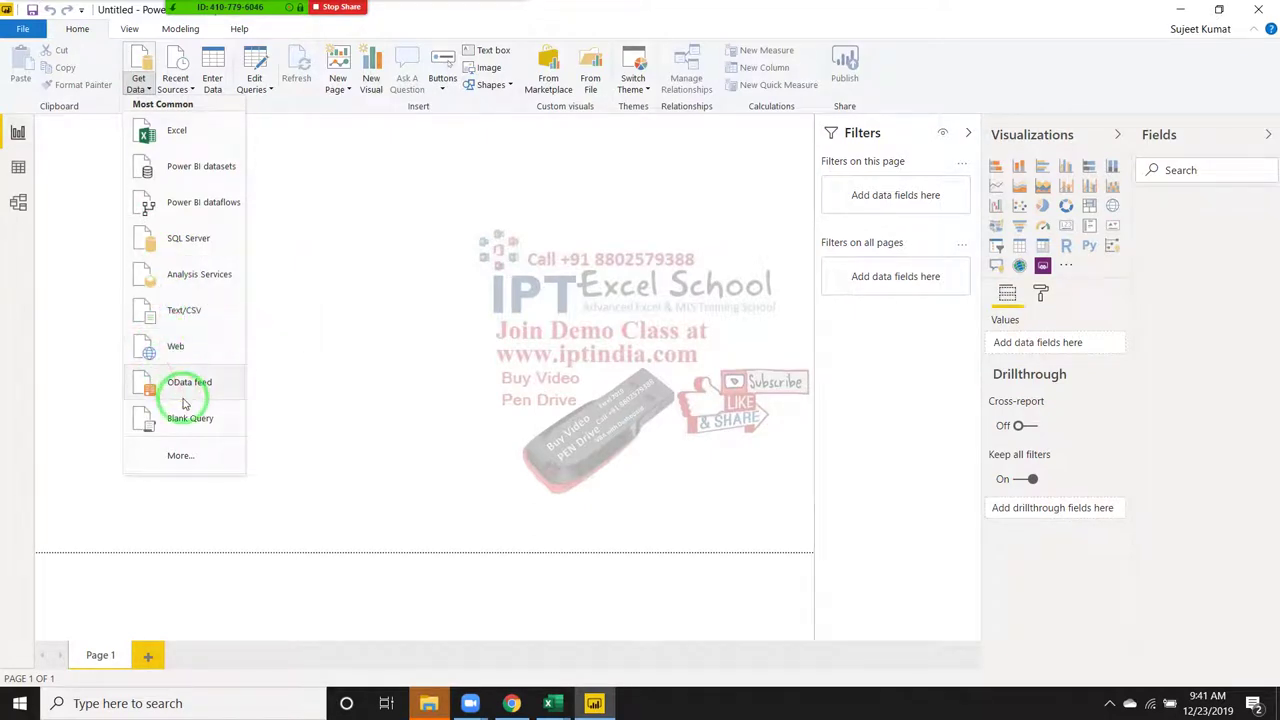
# Open the full Get Data catalogue via More... and filter it to the File category.
pyautogui.click(207, 455)
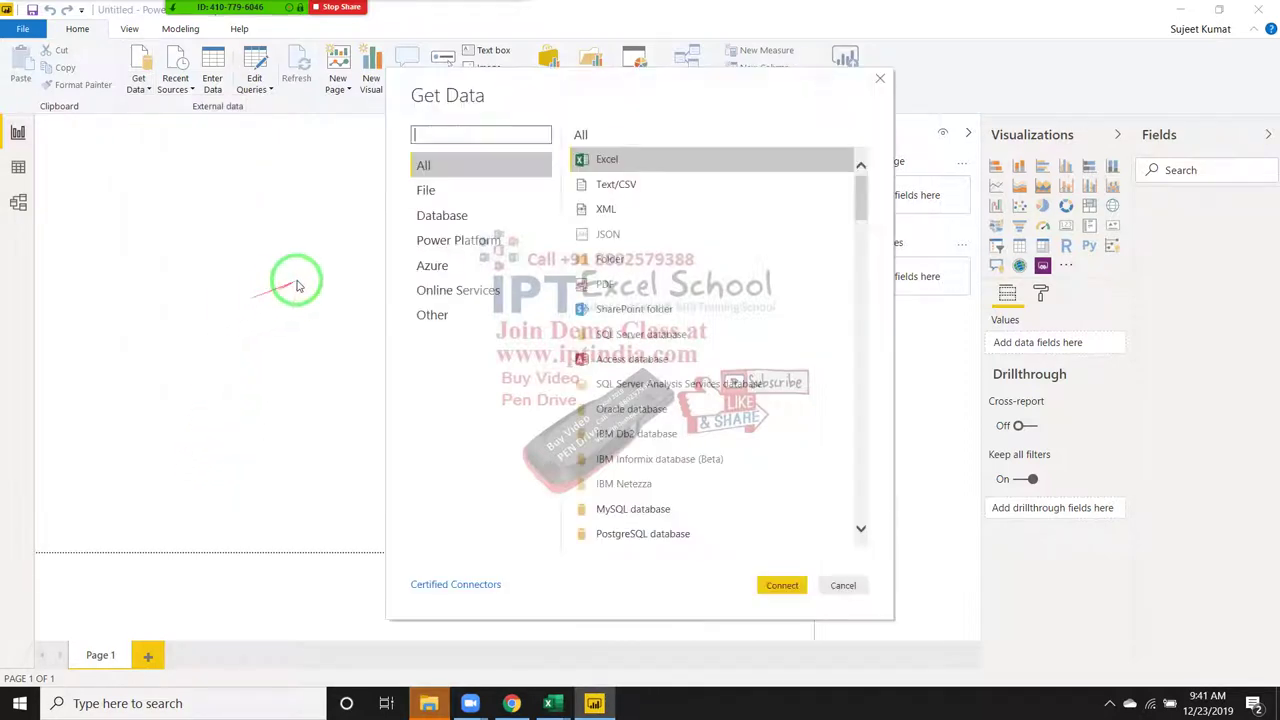
pyautogui.moveTo(752, 86); pyautogui.dragTo(494, 56)
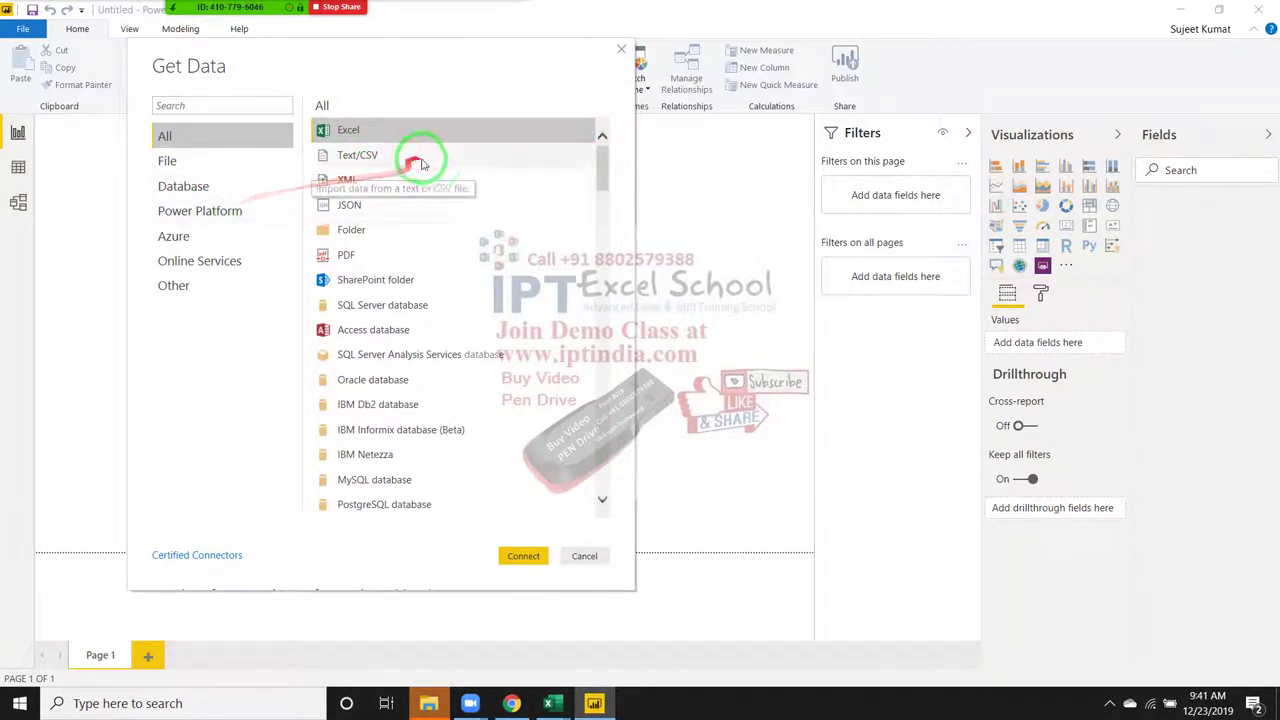
pyautogui.click(246, 165)
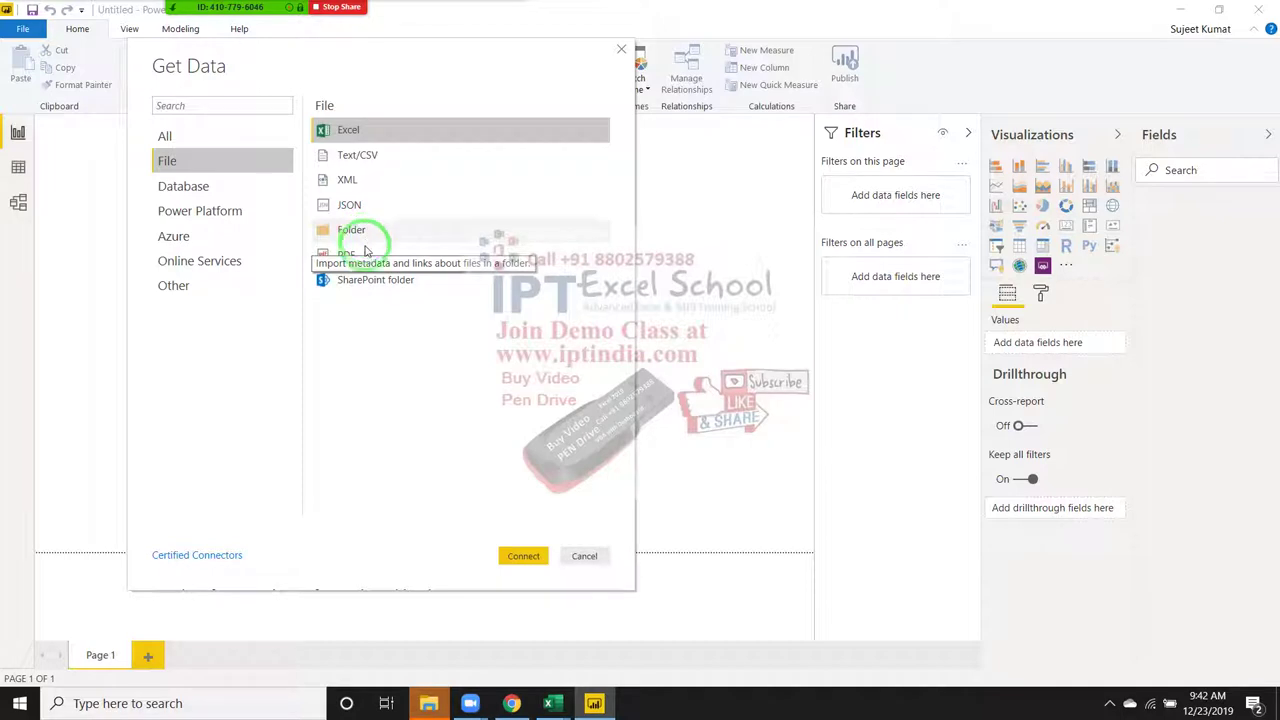
# Browse the Database connectors such as SQL Server, Access, Oracle, MySQL and Amazon Redshift.
pyautogui.click(180, 195)
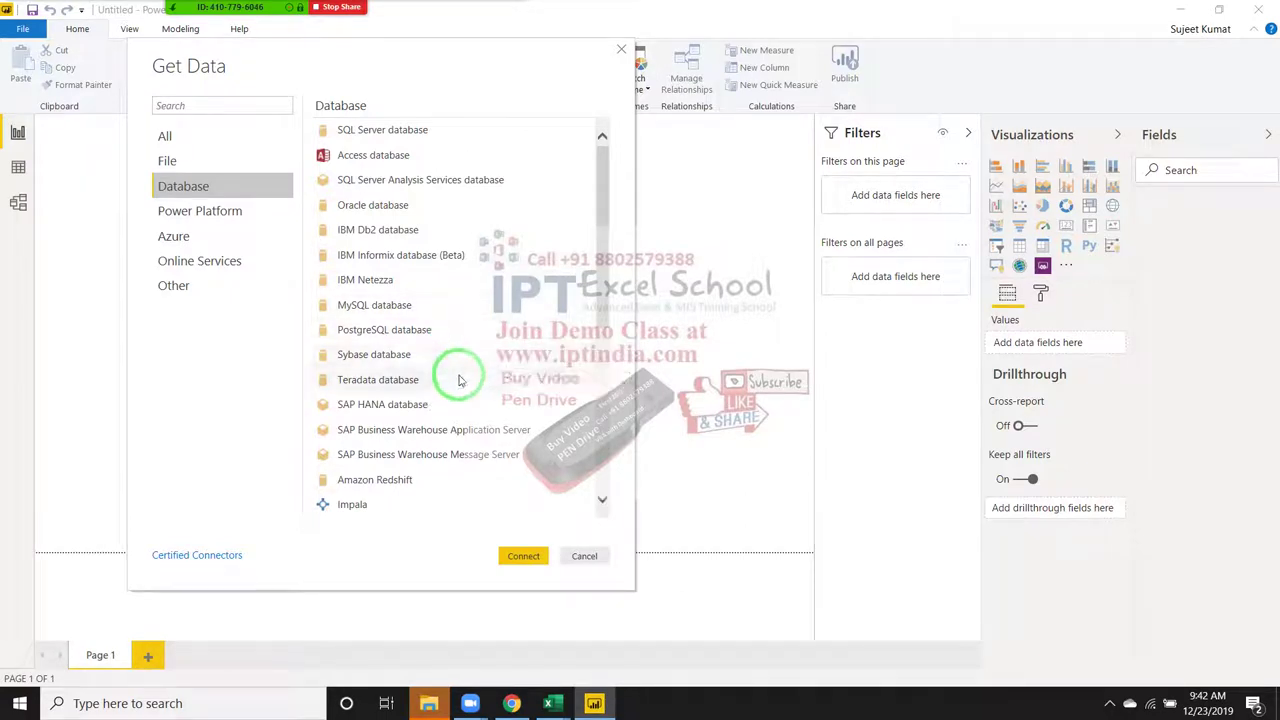
pyautogui.scroll(-3, 459, 370)
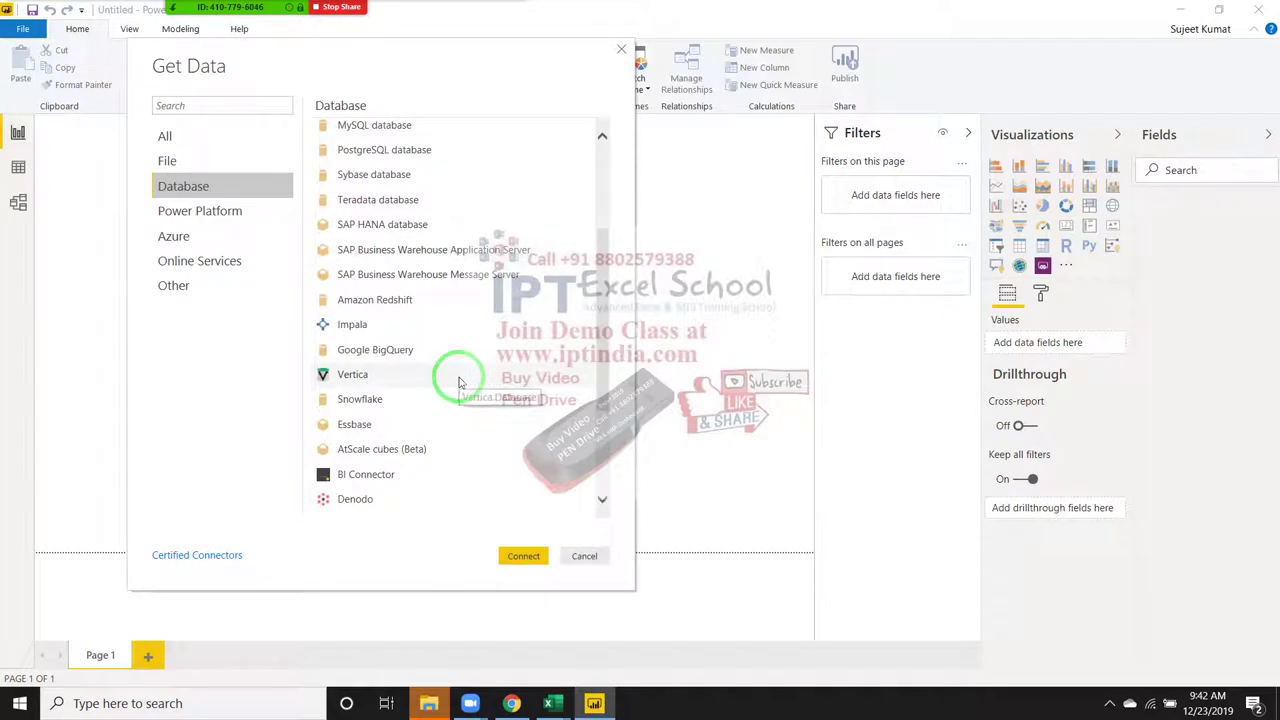
pyautogui.scroll(-2, 460, 383)
pyautogui.scroll(-1, 463, 383)
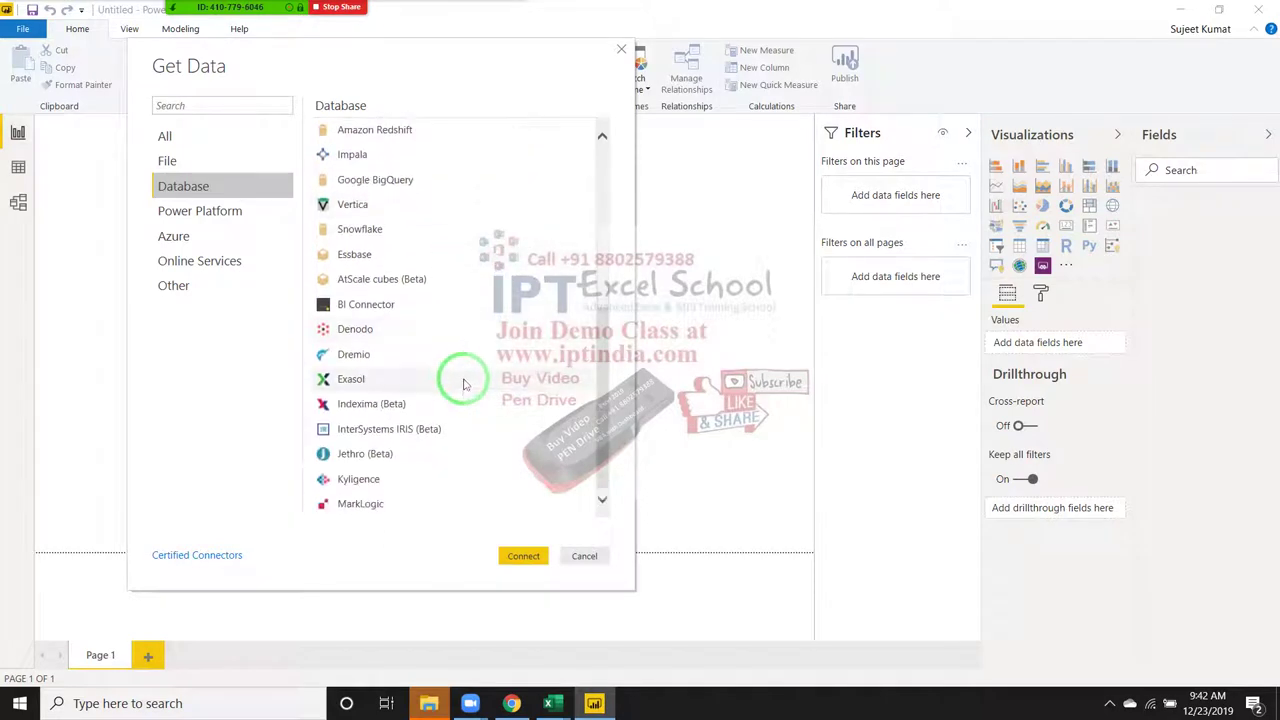
pyautogui.click(437, 543)
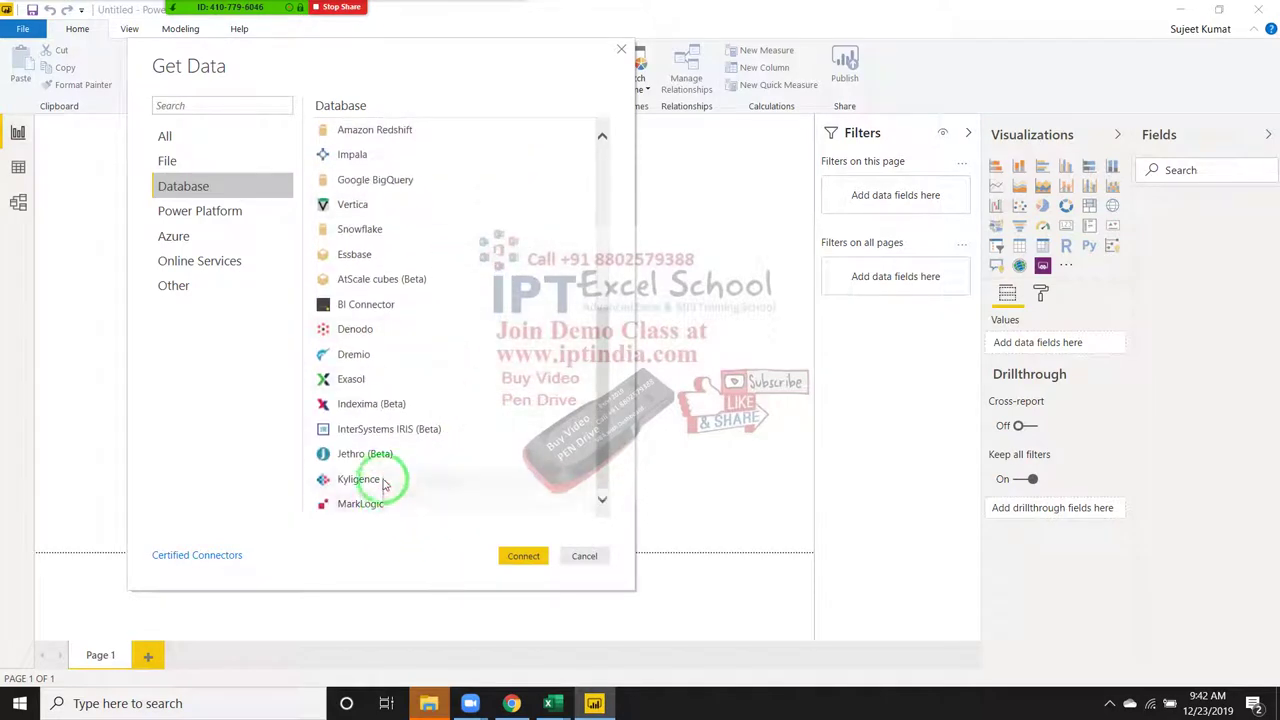
pyautogui.scroll(2, 391, 352)
pyautogui.scroll(3, 400, 355)
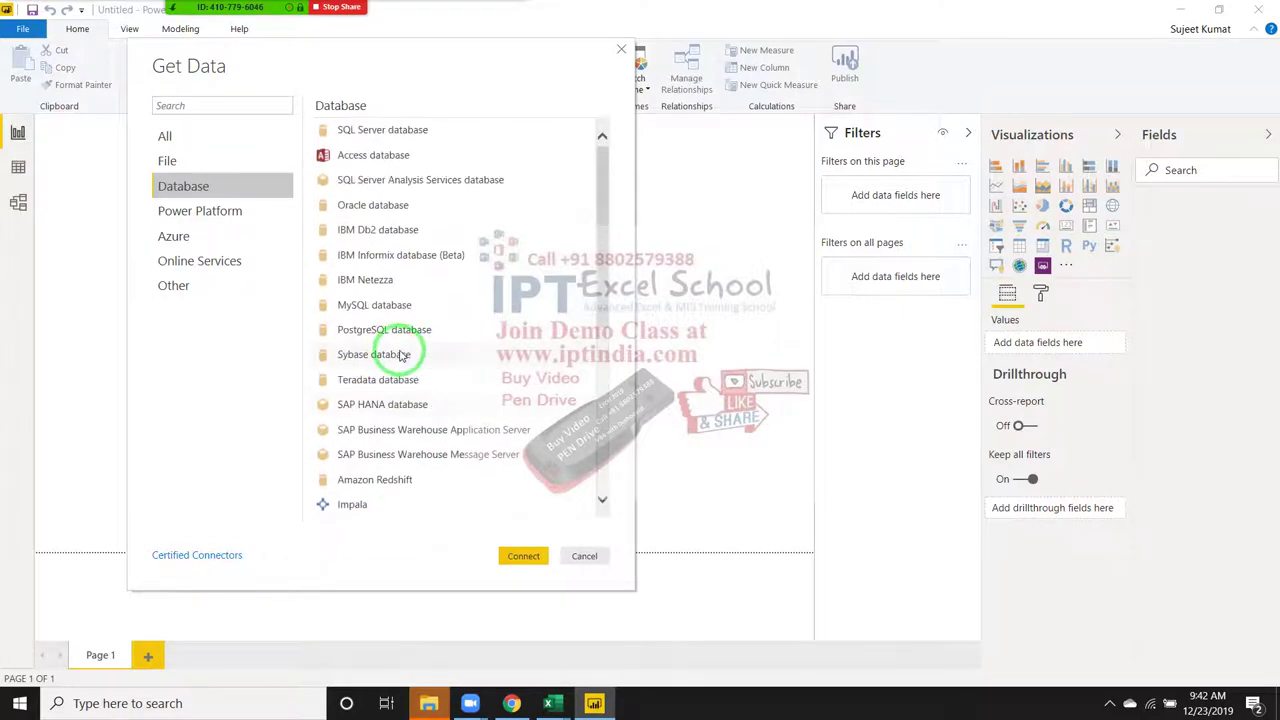
pyautogui.scroll(-1, 408, 340)
pyautogui.scroll(-4, 408, 360)
pyautogui.scroll(1, 412, 352)
pyautogui.scroll(4, 413, 356)
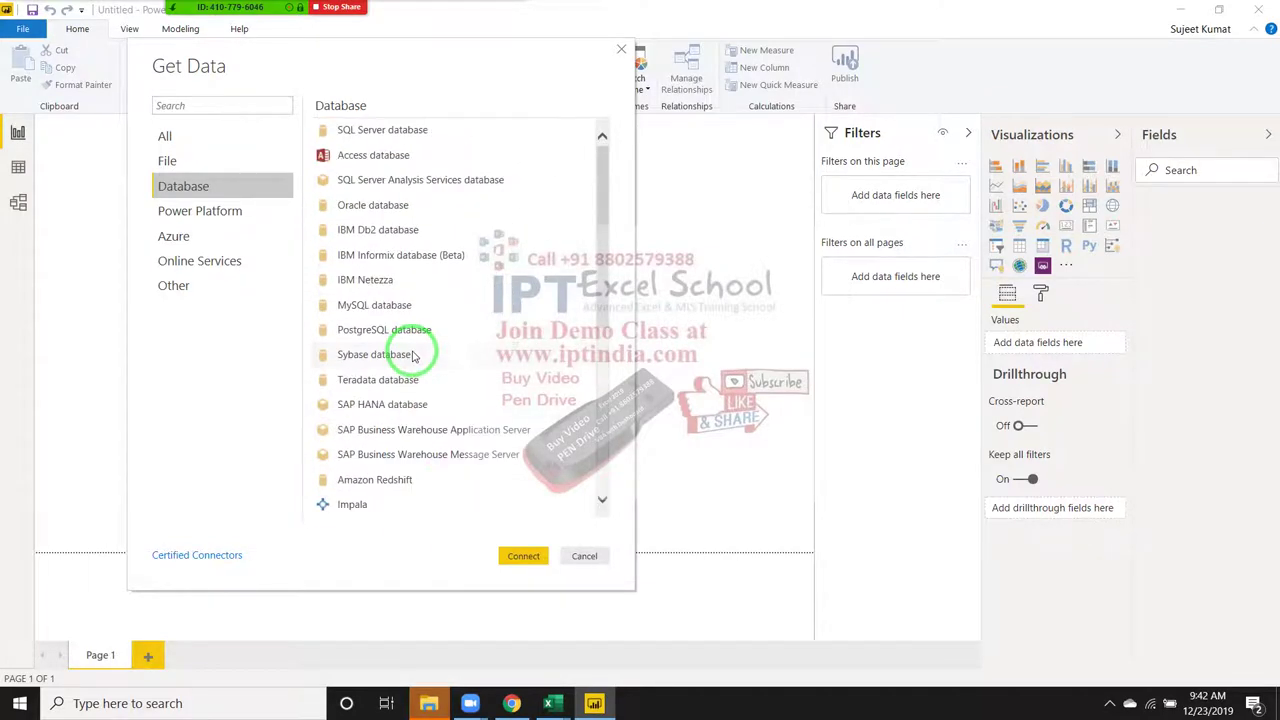
pyautogui.scroll(-1, 413, 356)
pyautogui.scroll(-4, 413, 355)
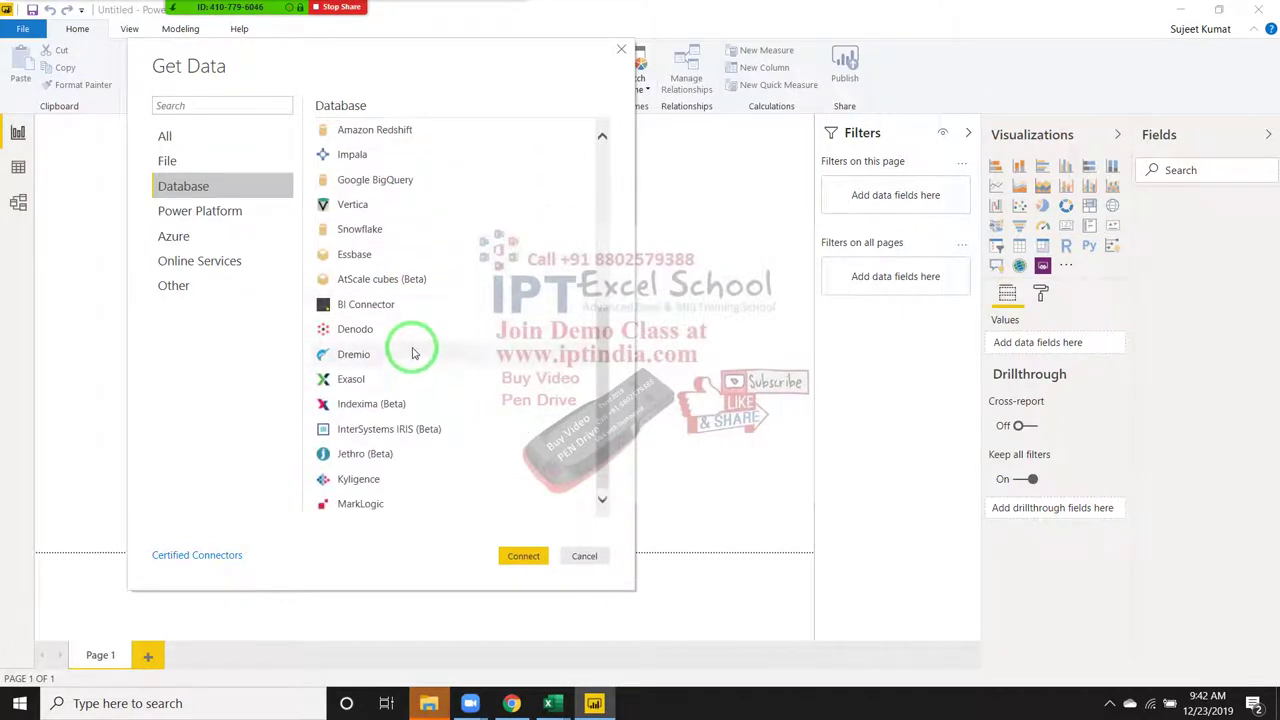
# Review the Power Platform connectors, then switch the catalogue to the Azure category.
pyautogui.click(228, 215)
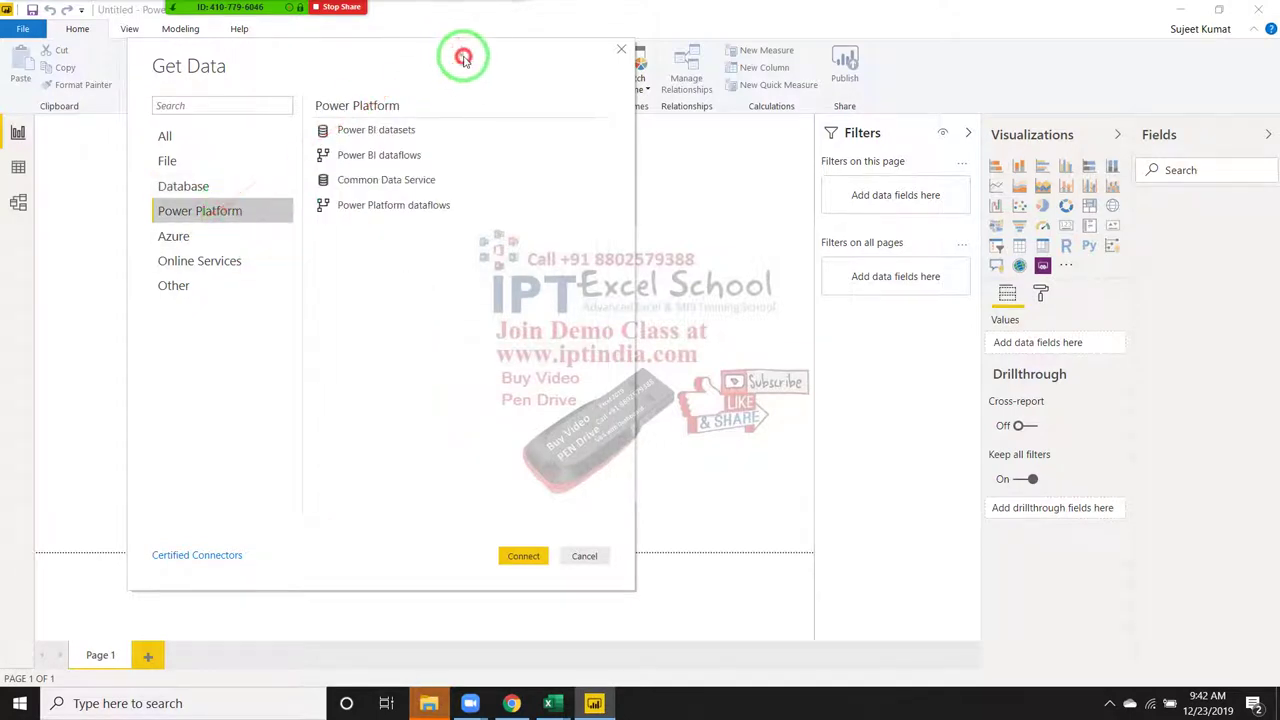
pyautogui.moveTo(466, 57); pyautogui.dragTo(698, 59)
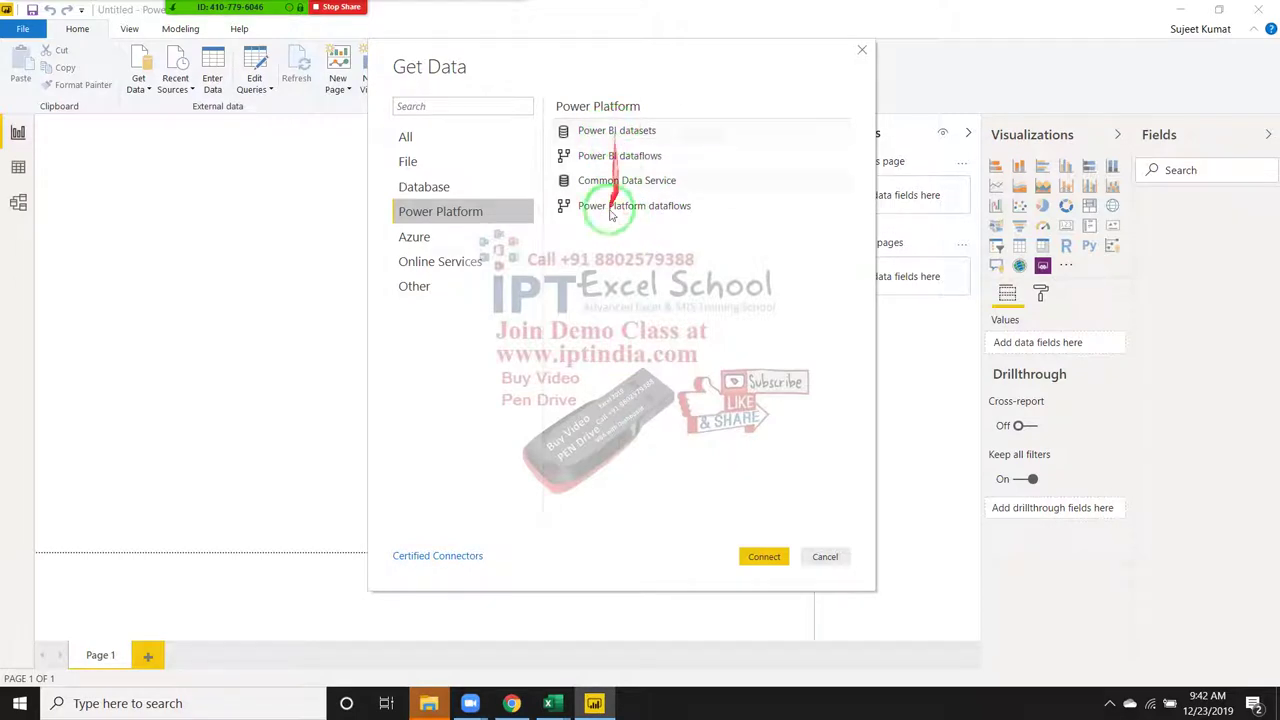
pyautogui.click(489, 243)
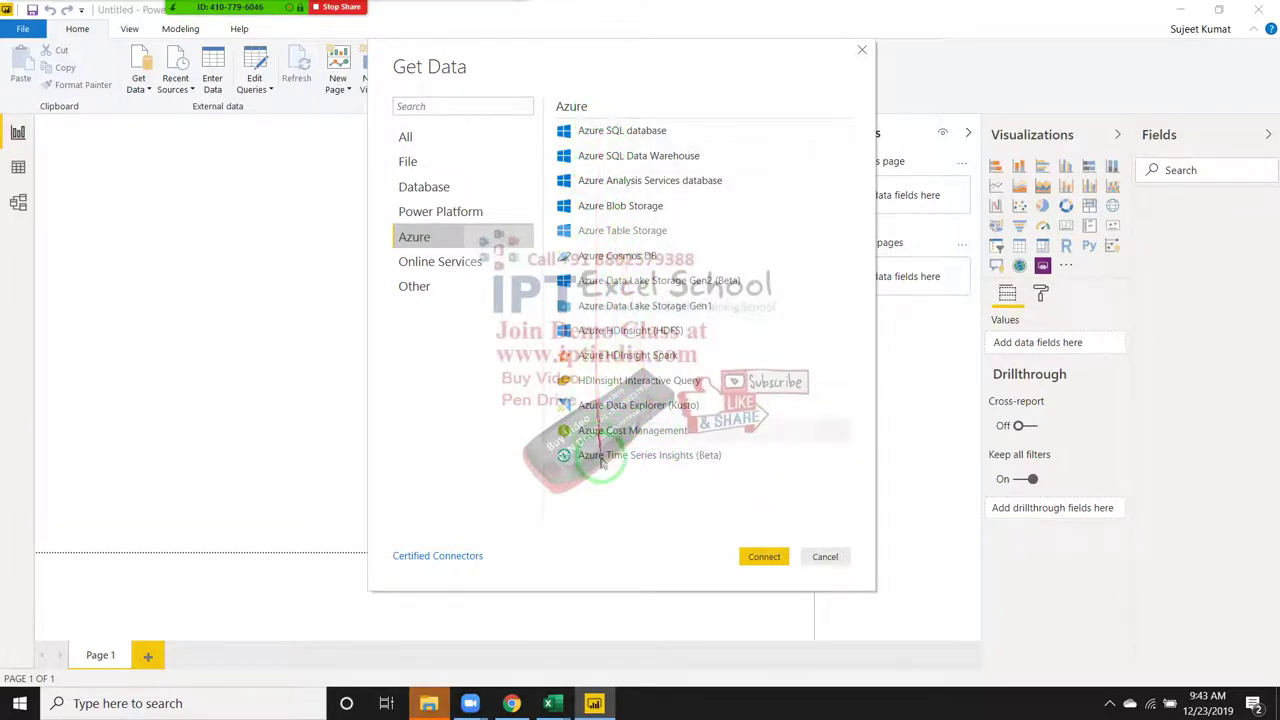
pyautogui.click(474, 266)
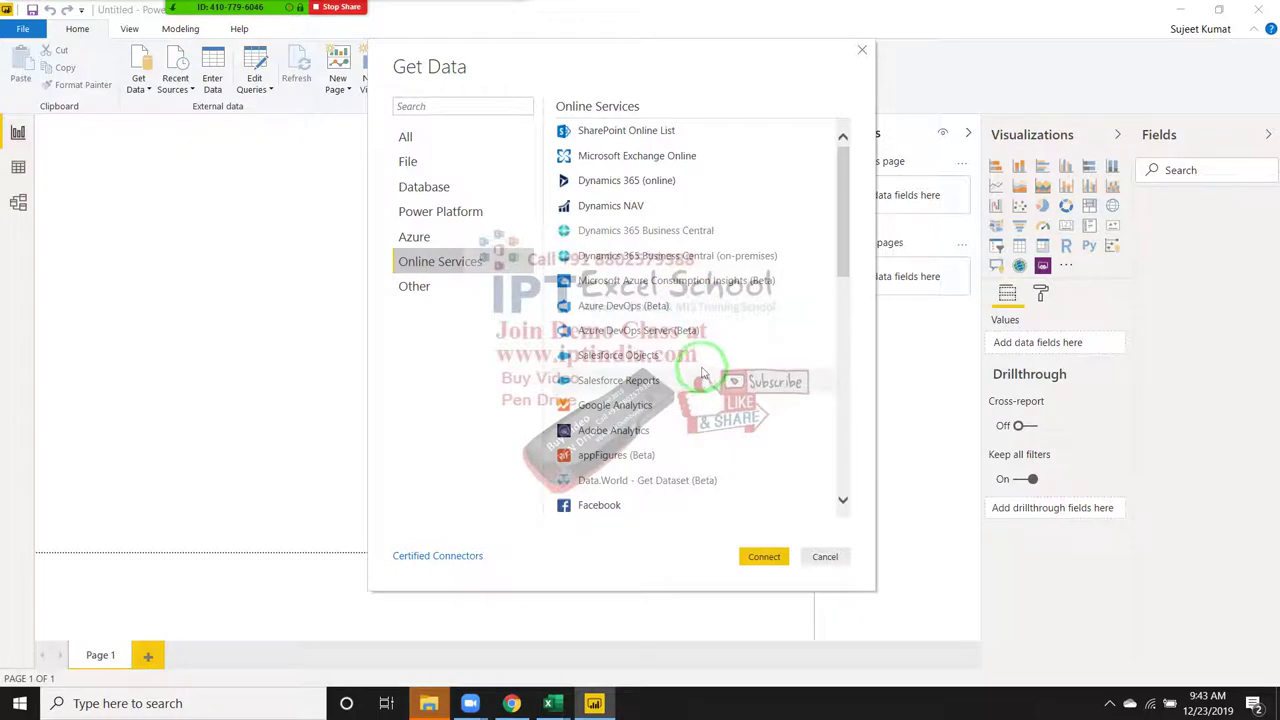
pyautogui.scroll(-2, 702, 368)
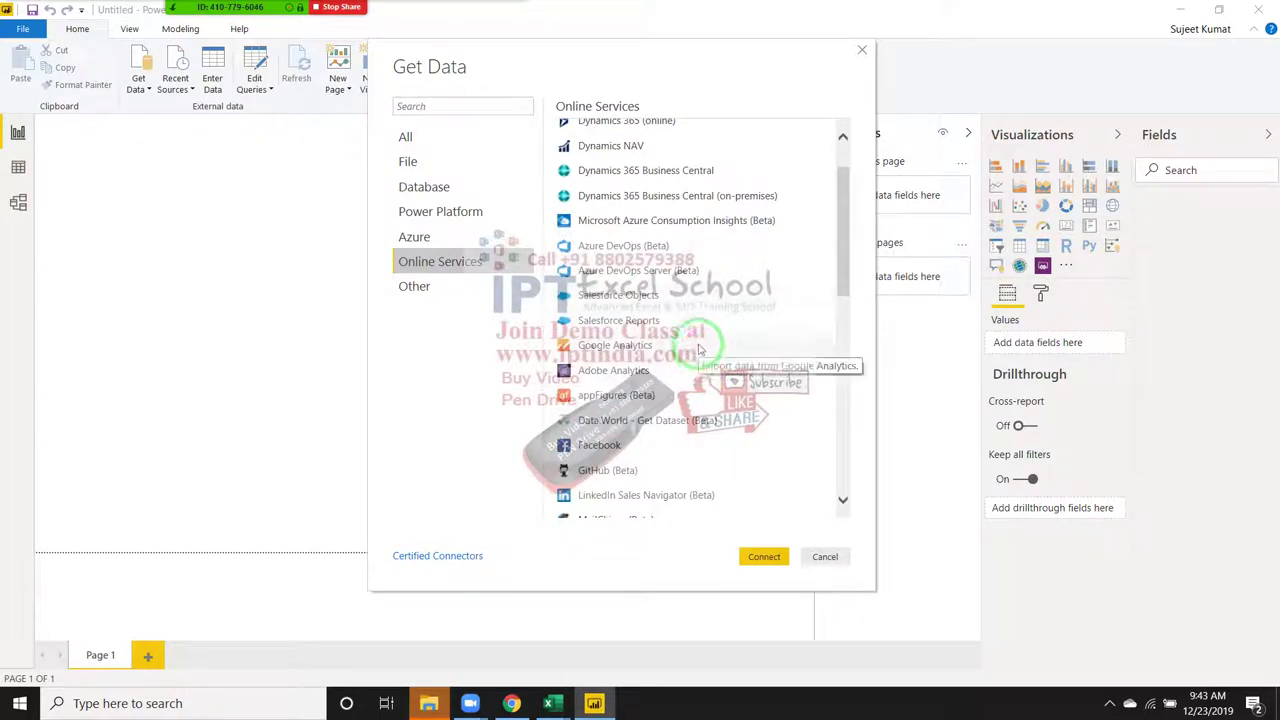
pyautogui.scroll(-2, 702, 360)
pyautogui.scroll(-2, 700, 352)
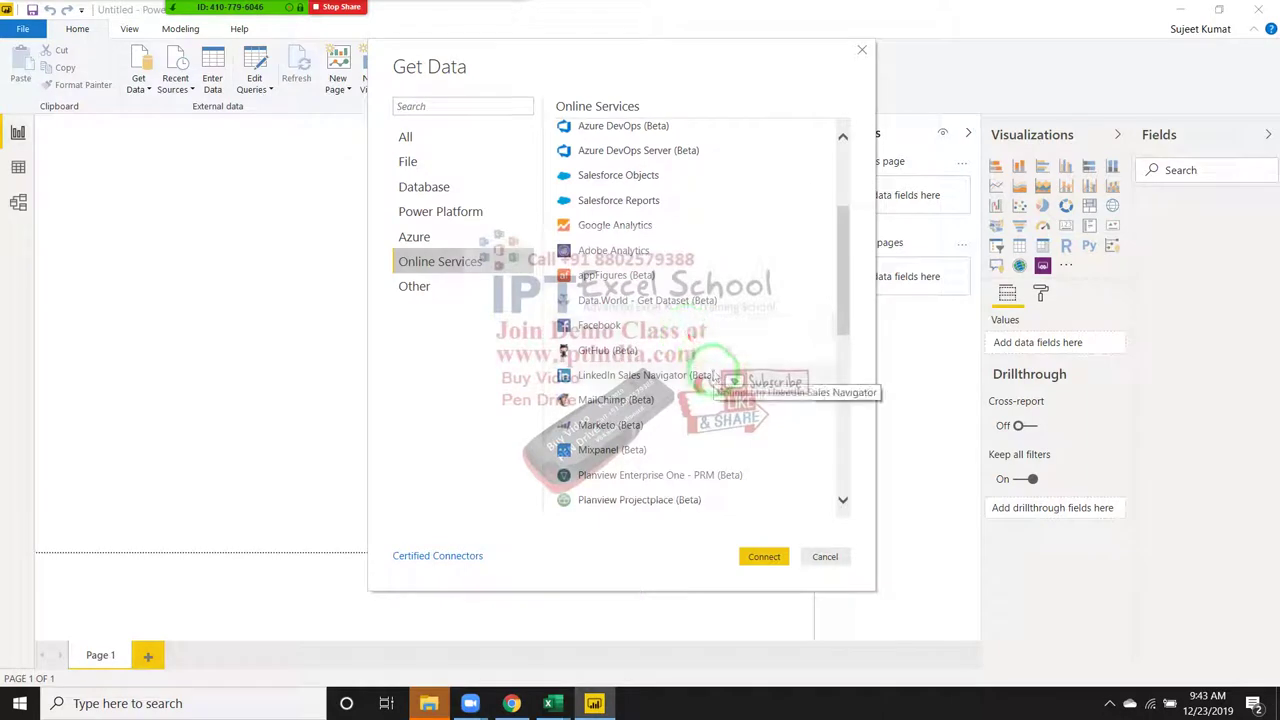
pyautogui.scroll(-4, 720, 385)
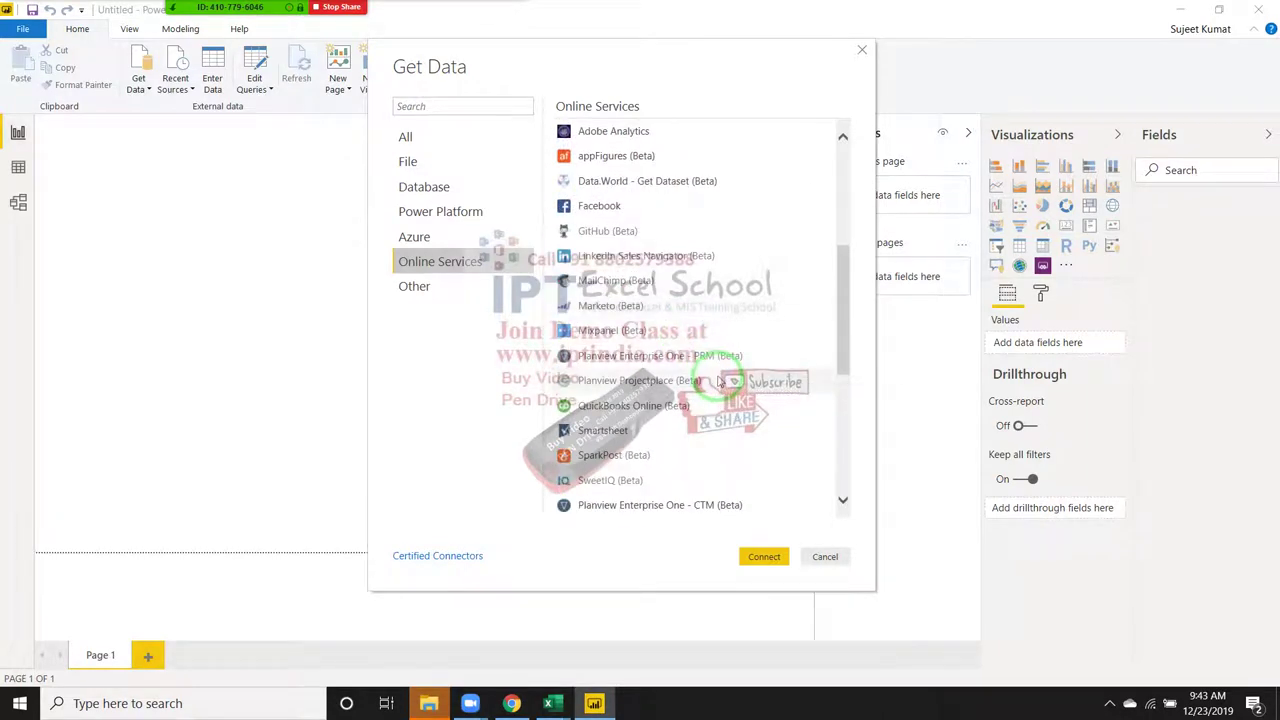
pyautogui.scroll(-6, 718, 383)
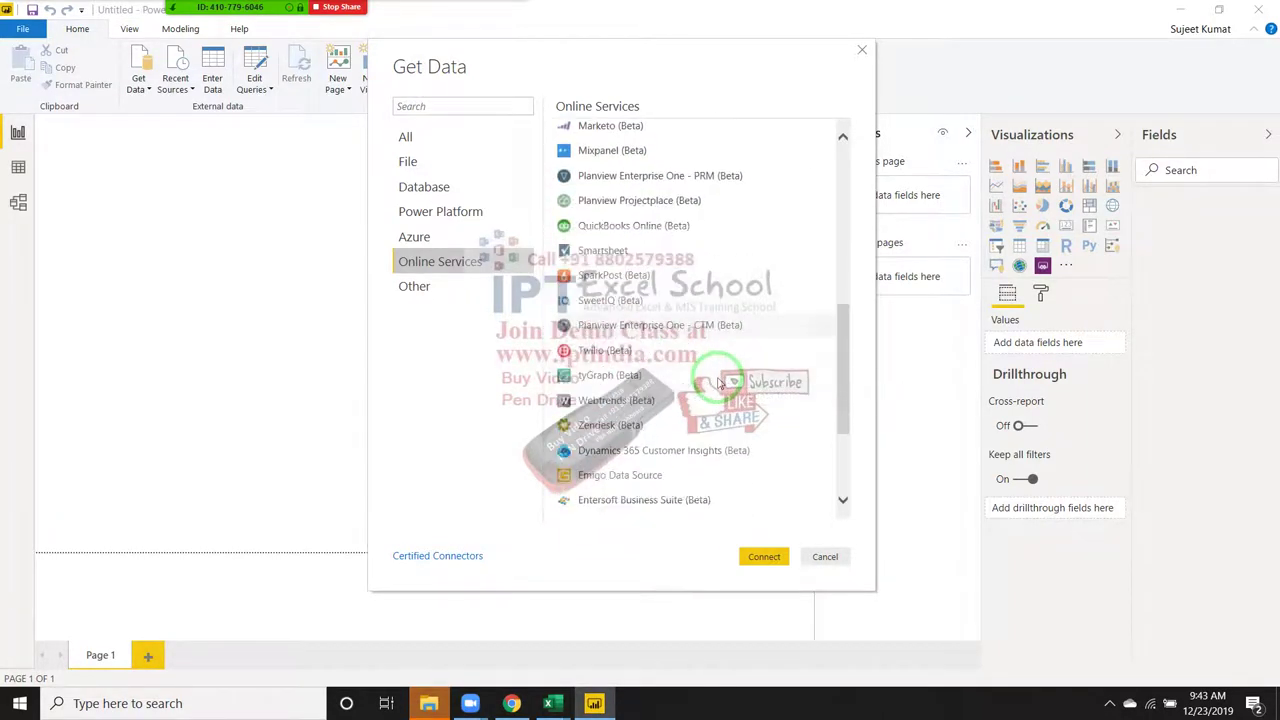
pyautogui.scroll(-3, 718, 376)
pyautogui.scroll(-3, 717, 370)
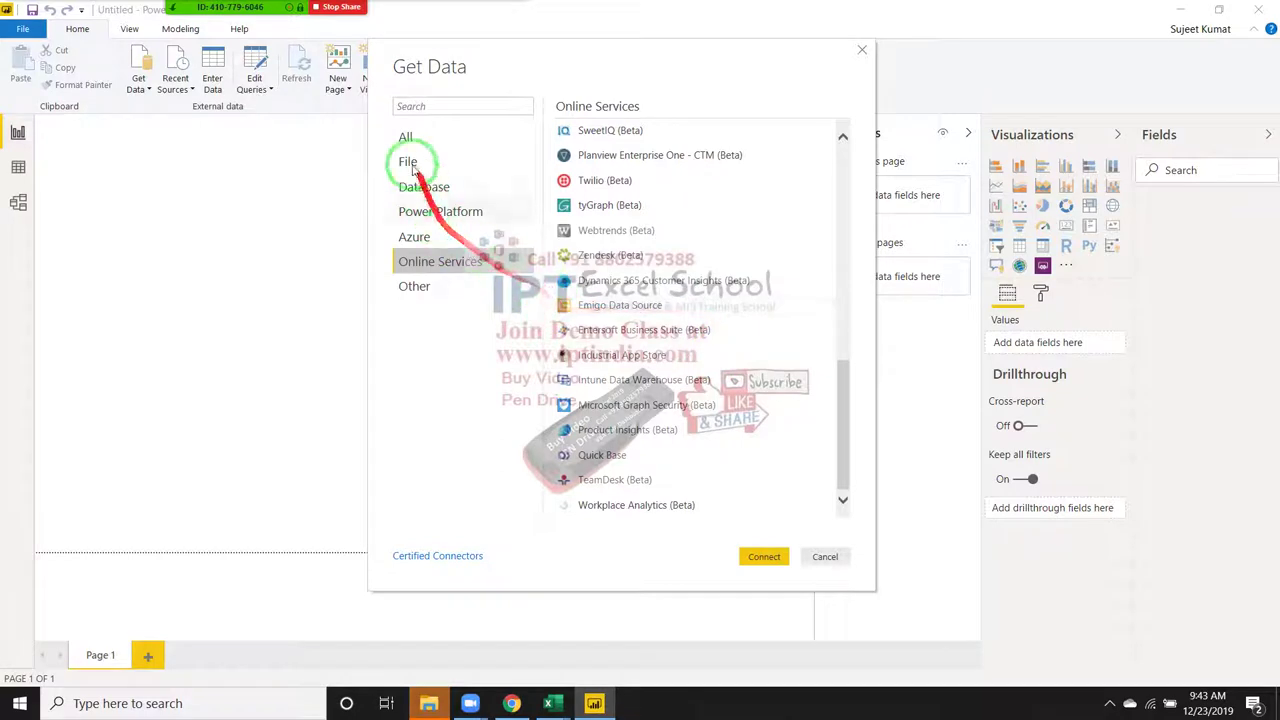
# Browse the Other category's connectors, then return to the File category.
pyautogui.click(431, 286)
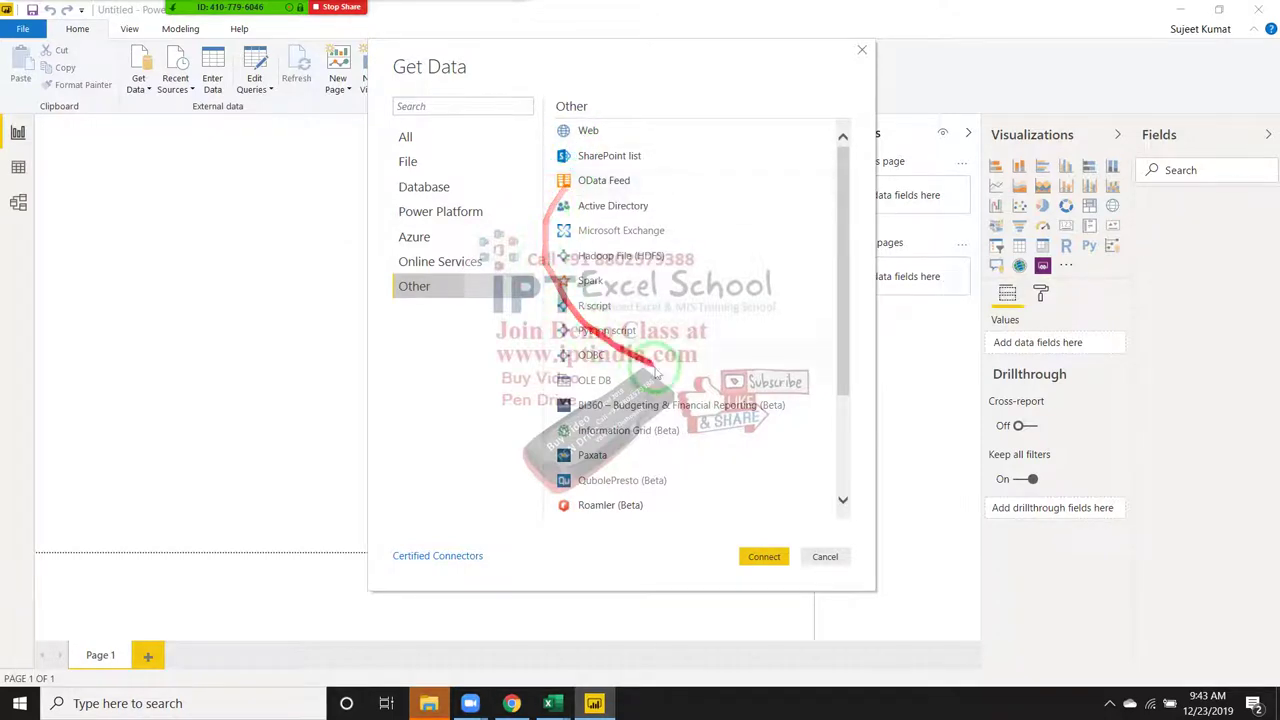
pyautogui.scroll(-2, 690, 368)
pyautogui.scroll(-3, 698, 370)
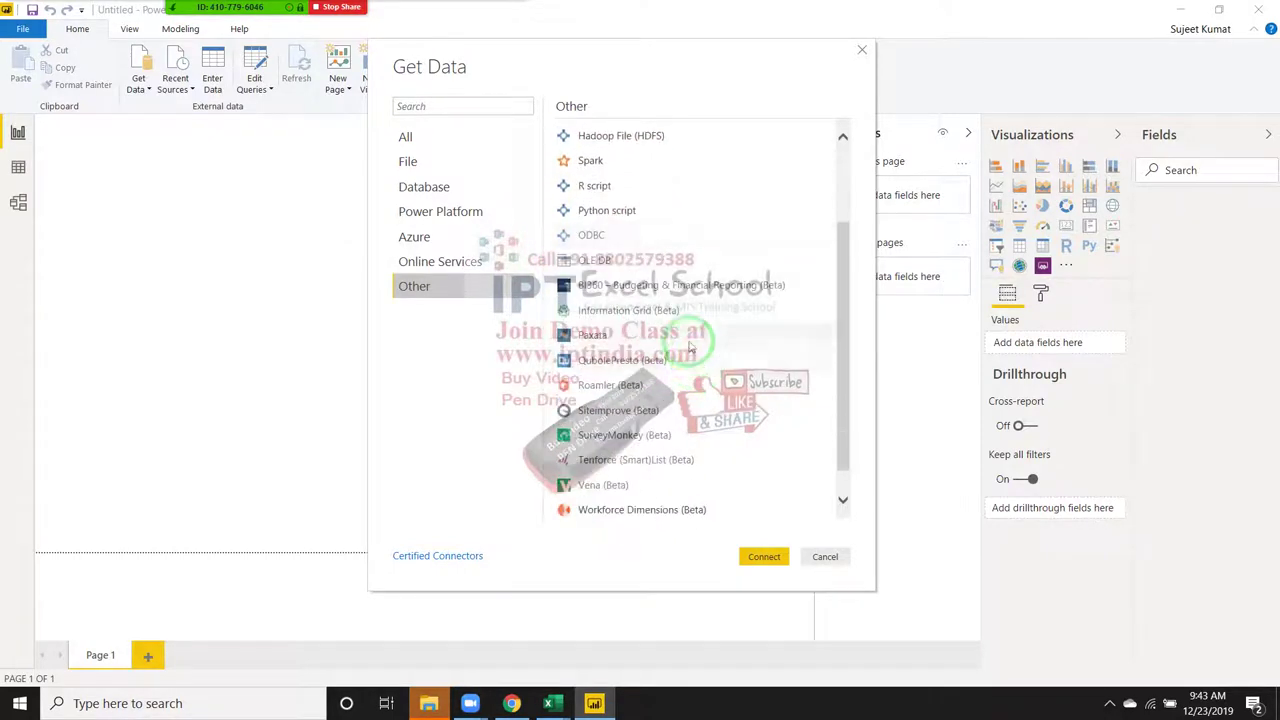
pyautogui.scroll(-1, 698, 370)
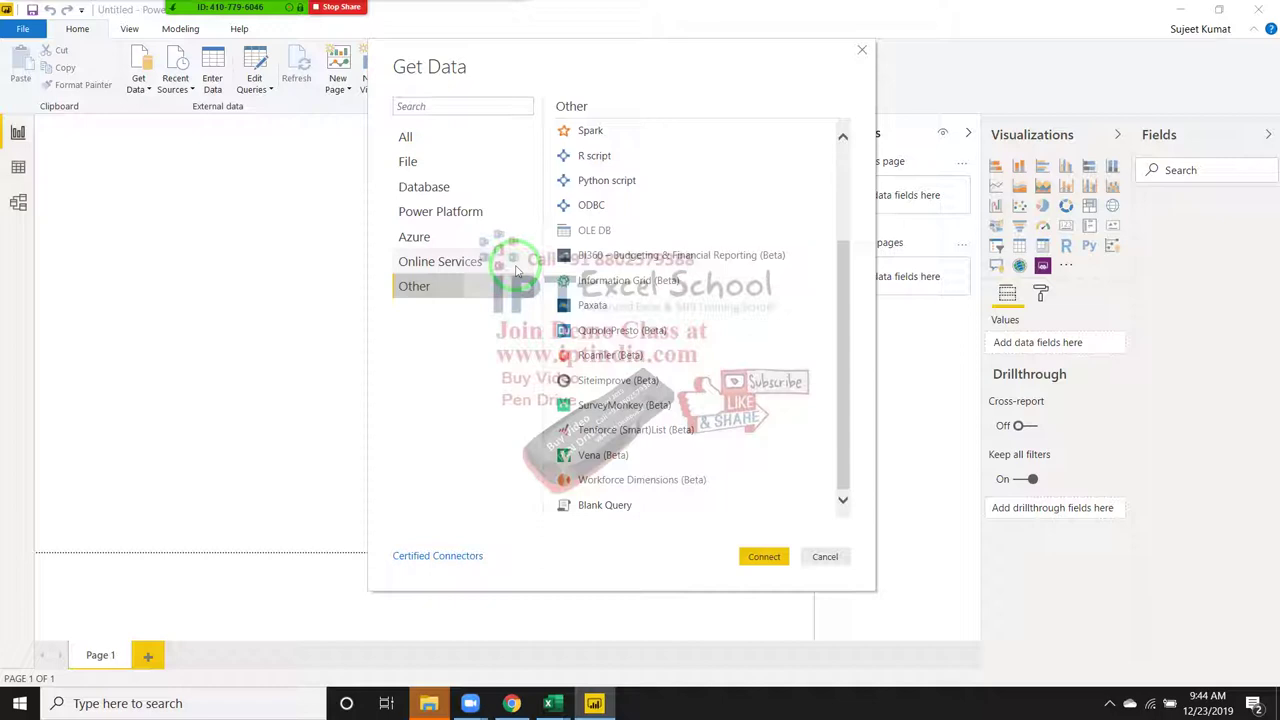
pyautogui.click(469, 162)
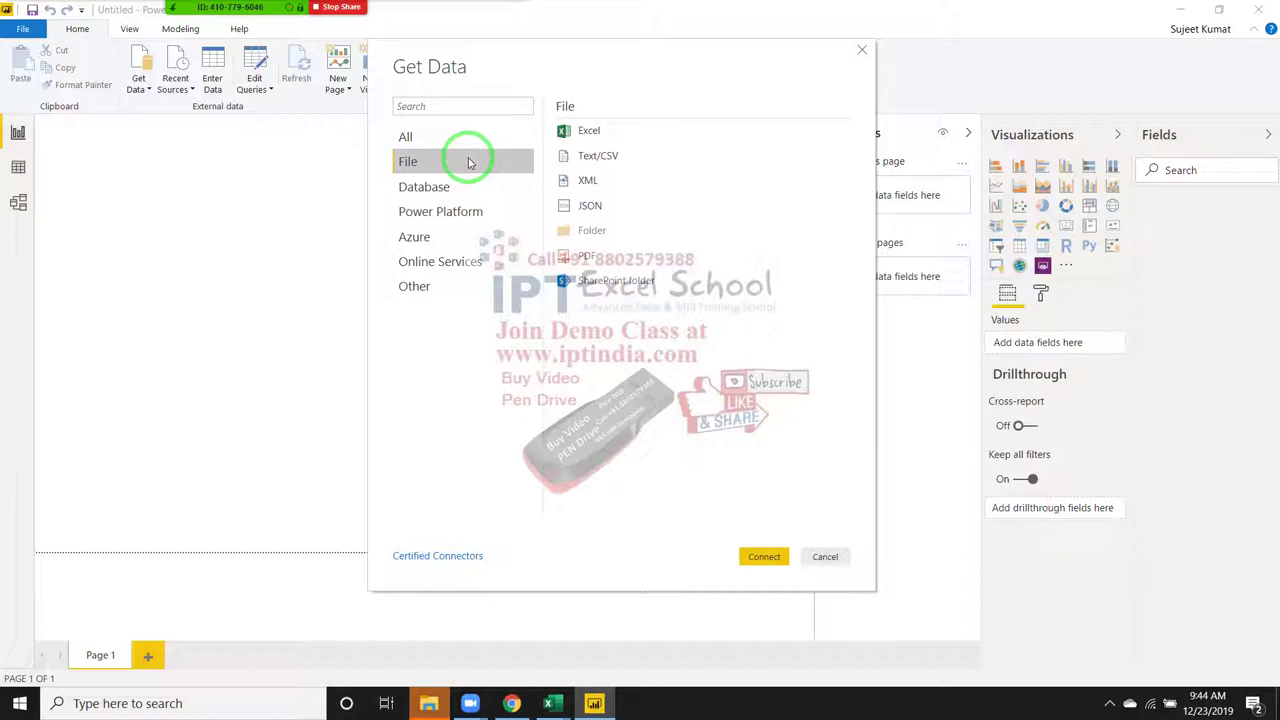
# Connect to an Excel source and open the DD workbook.
pyautogui.click(587, 133)
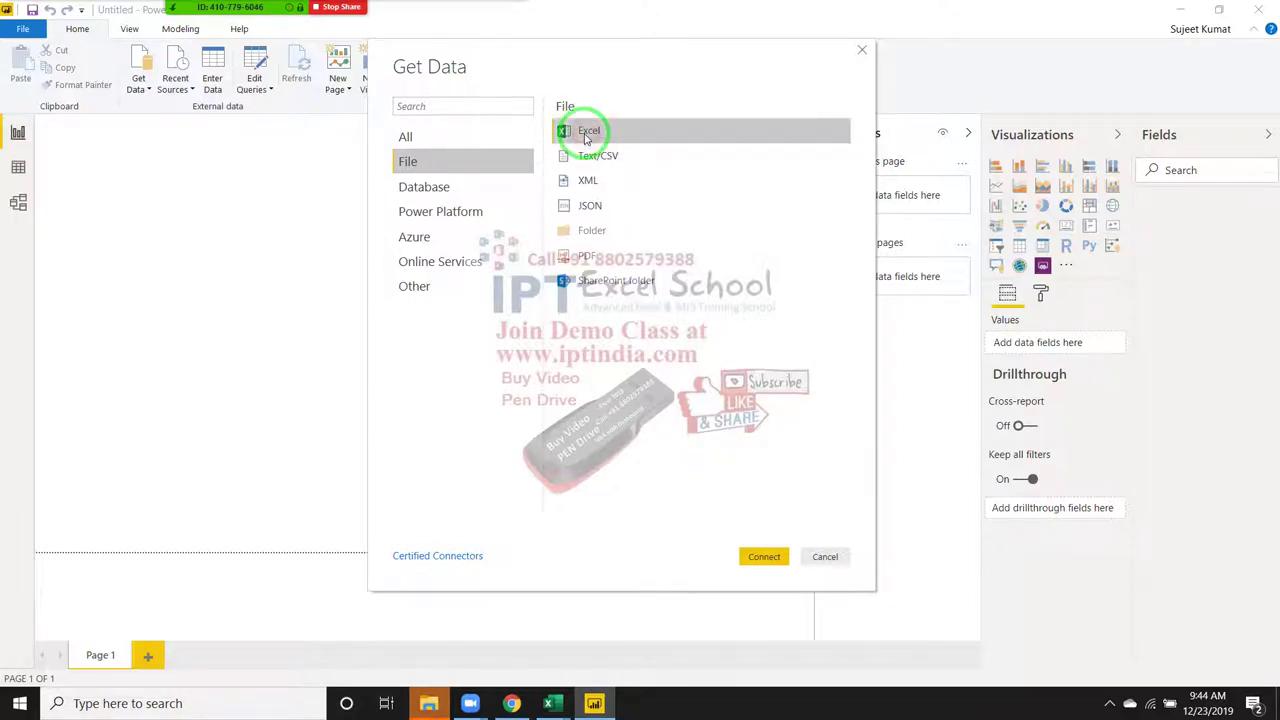
pyautogui.click(764, 560)
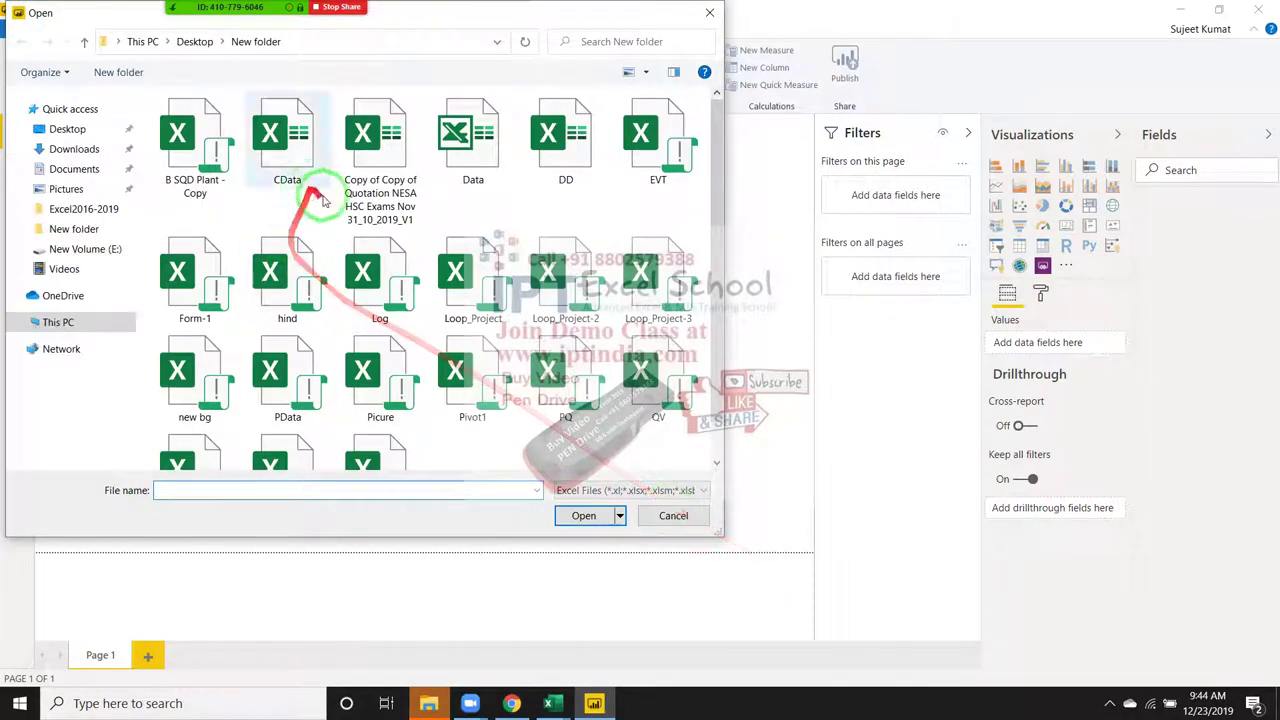
pyautogui.click(568, 160)
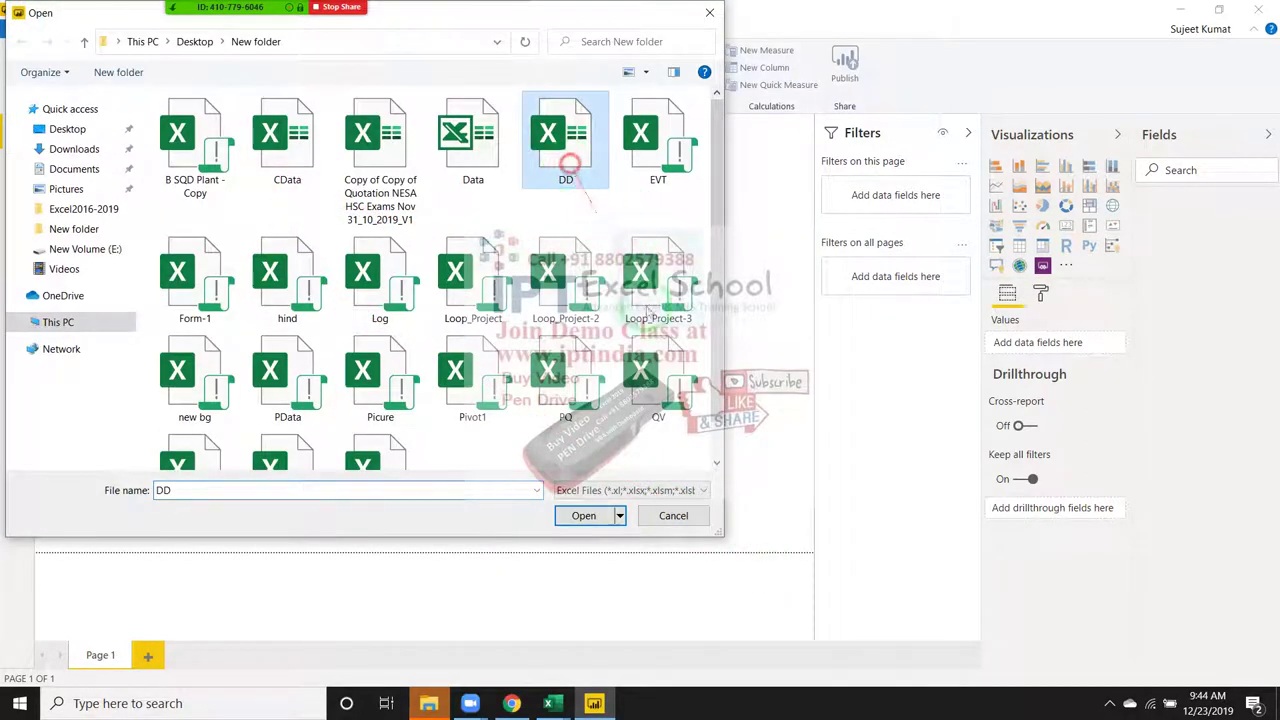
pyautogui.click(585, 515)
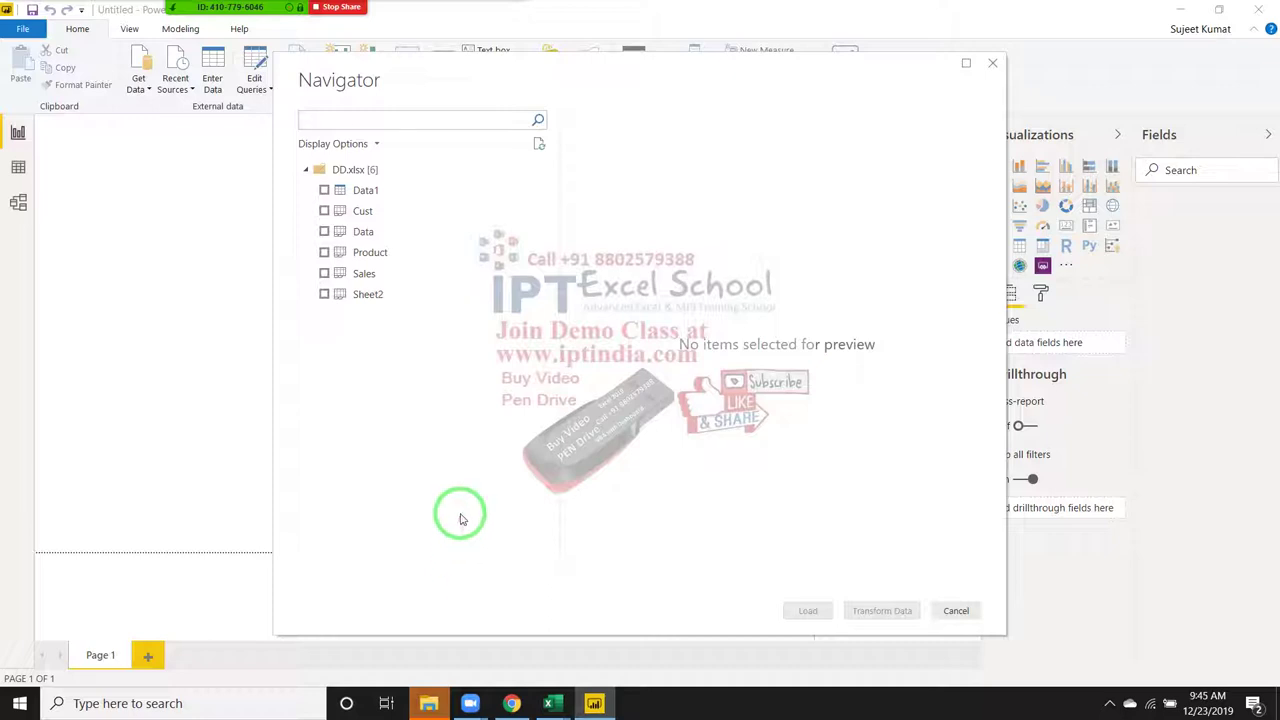
# Select the Cust and Product tables in Navigator and load them into the report.
pyautogui.click(324, 211)
pyautogui.click(324, 231)
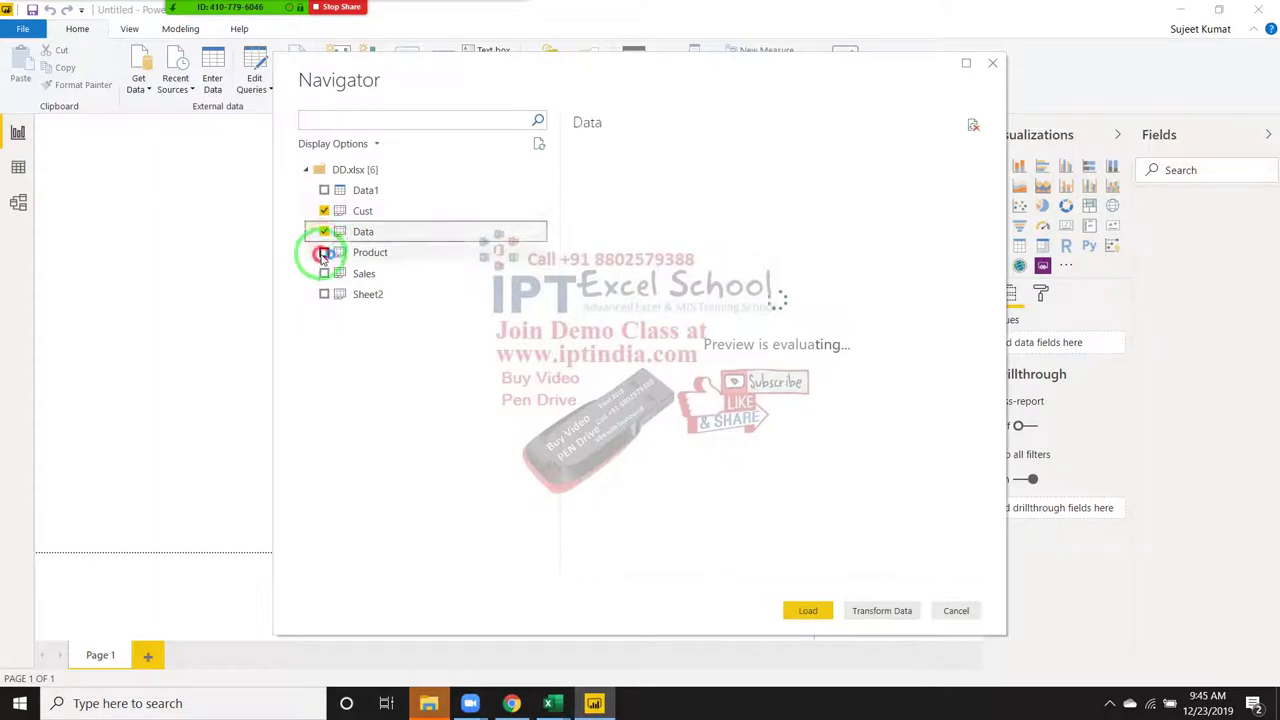
pyautogui.click(323, 253)
pyautogui.click(324, 231)
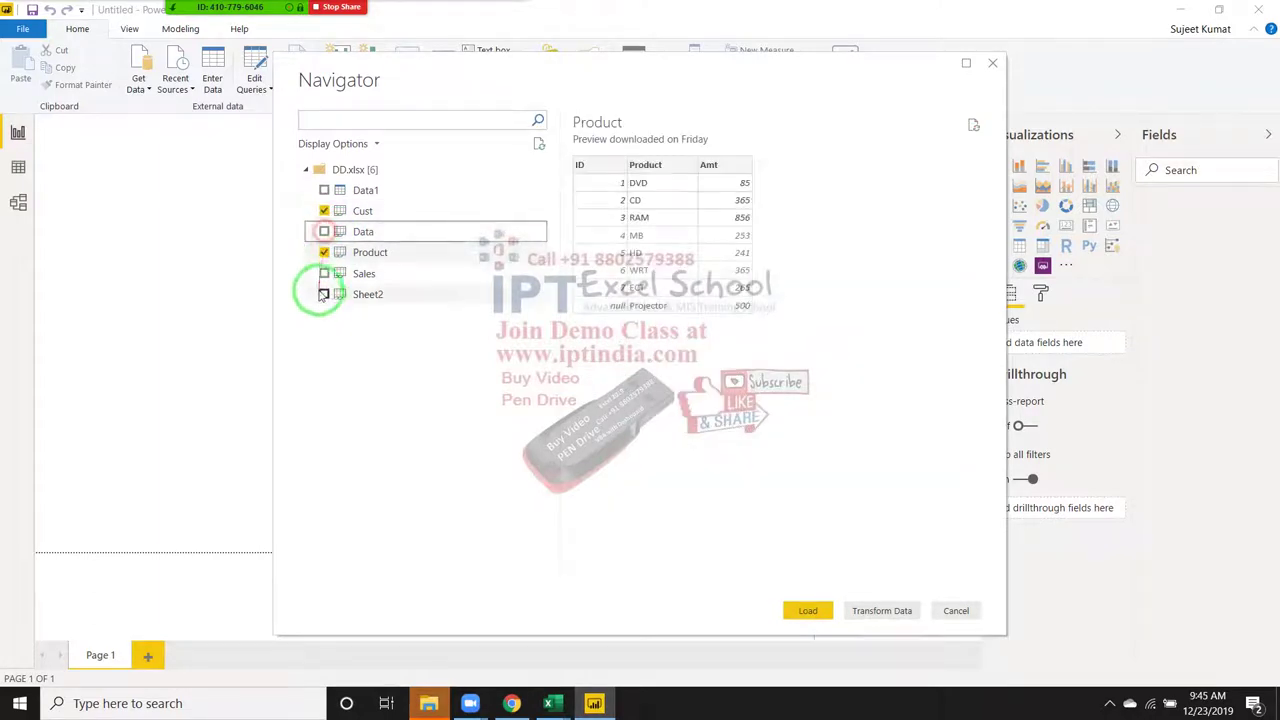
pyautogui.click(330, 274)
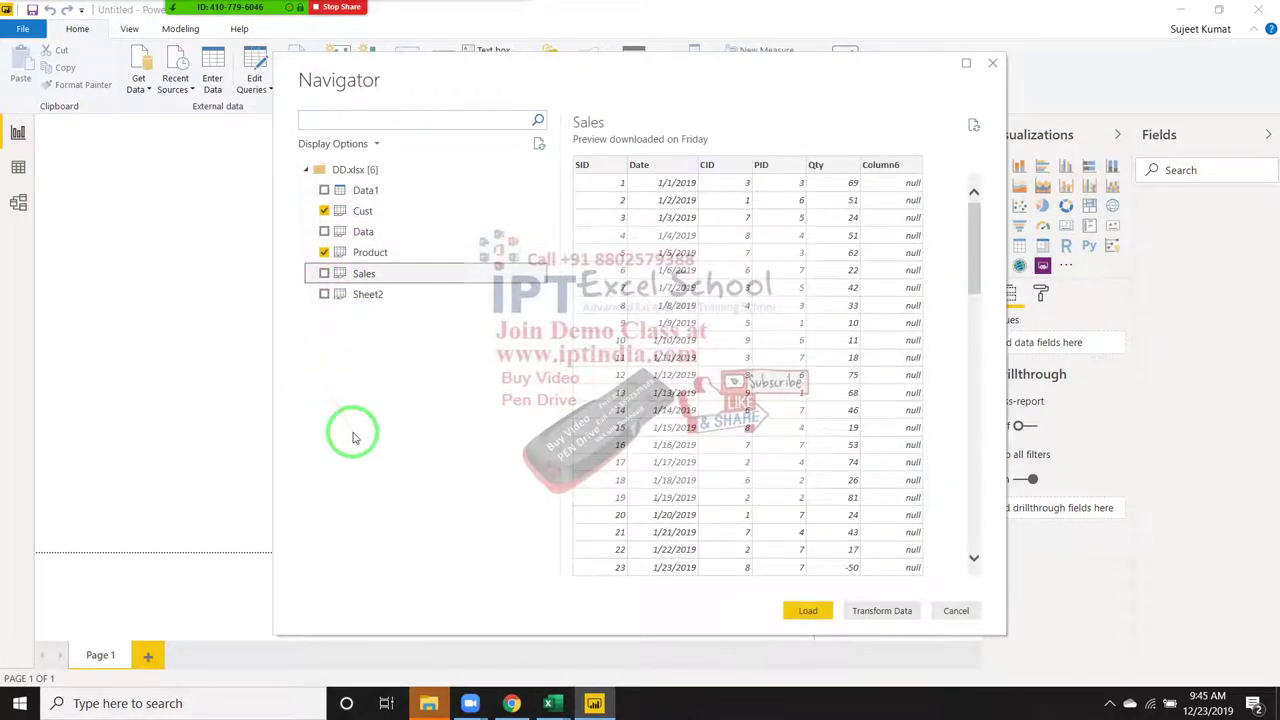
pyautogui.click(806, 609)
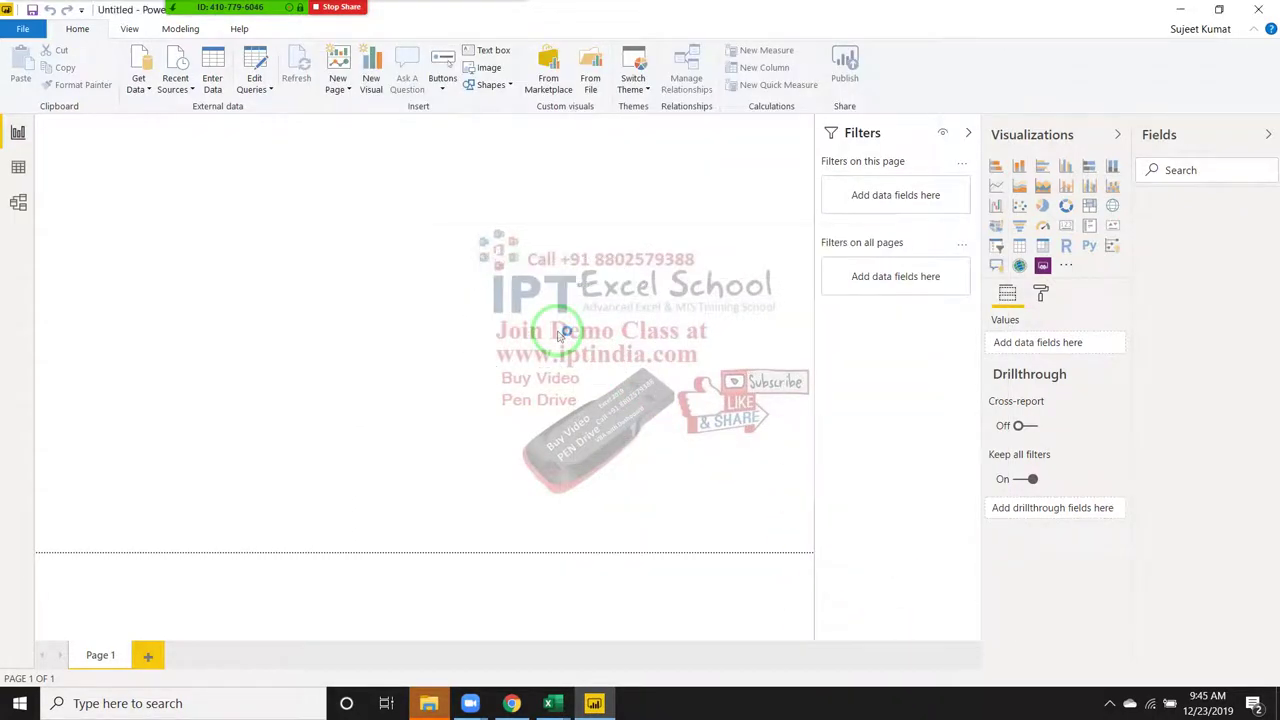
pyautogui.click(903, 130)
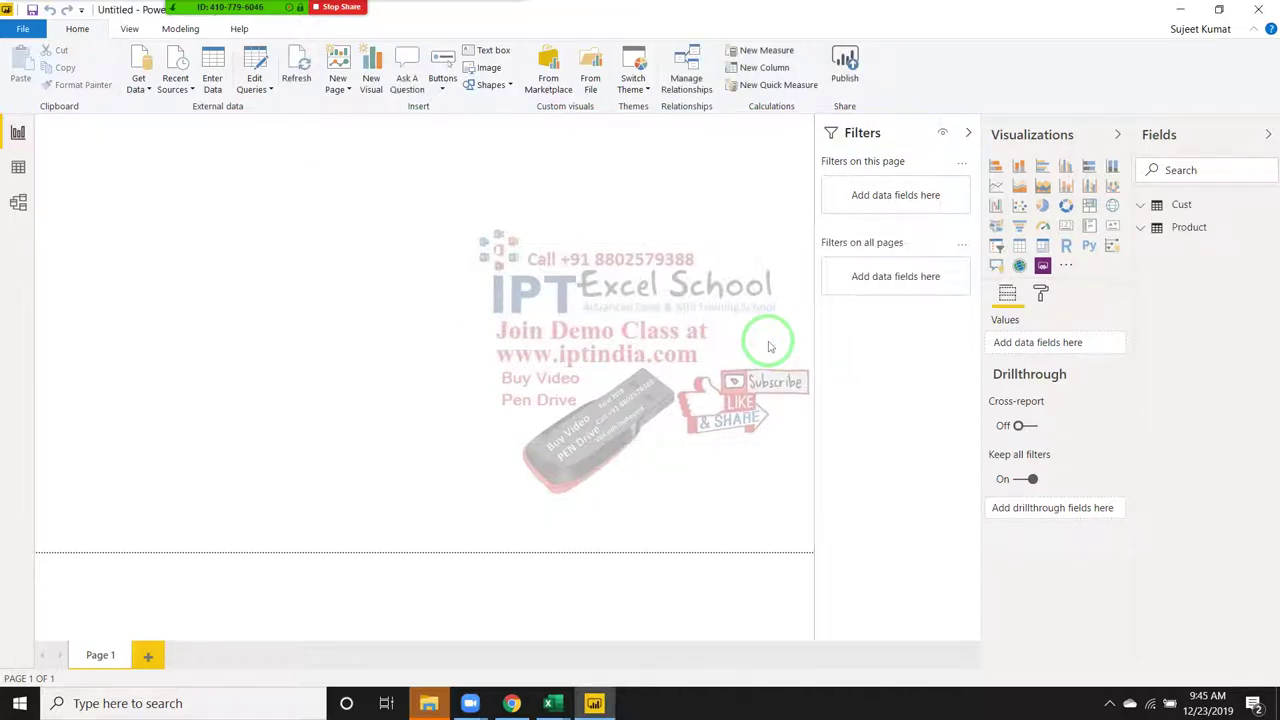
# In Model view, place Product level with Cust and review their many-to-one ID relationship.
pyautogui.click(20, 205)
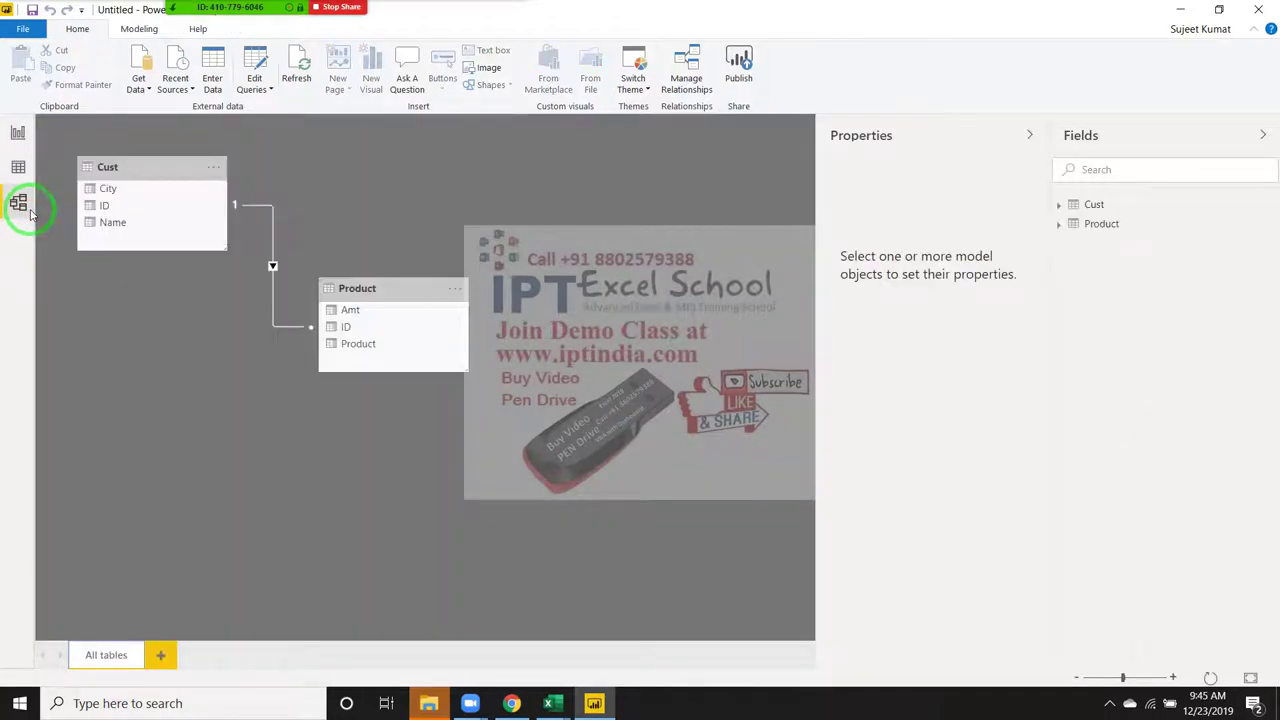
pyautogui.moveTo(345, 327); pyautogui.dragTo(163, 208)
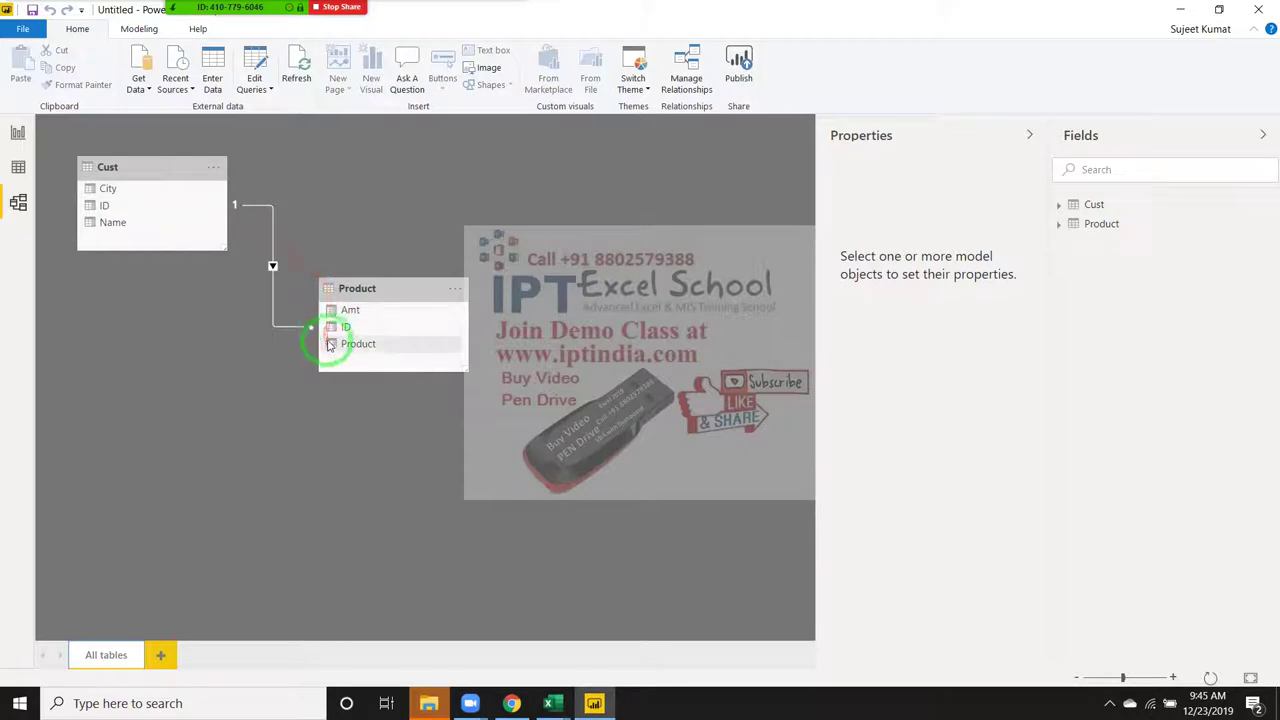
pyautogui.moveTo(253, 230)
pyautogui.mouseDown()
pyautogui.moveTo(328, 290)
pyautogui.moveTo(520, 207)
pyautogui.mouseUp()
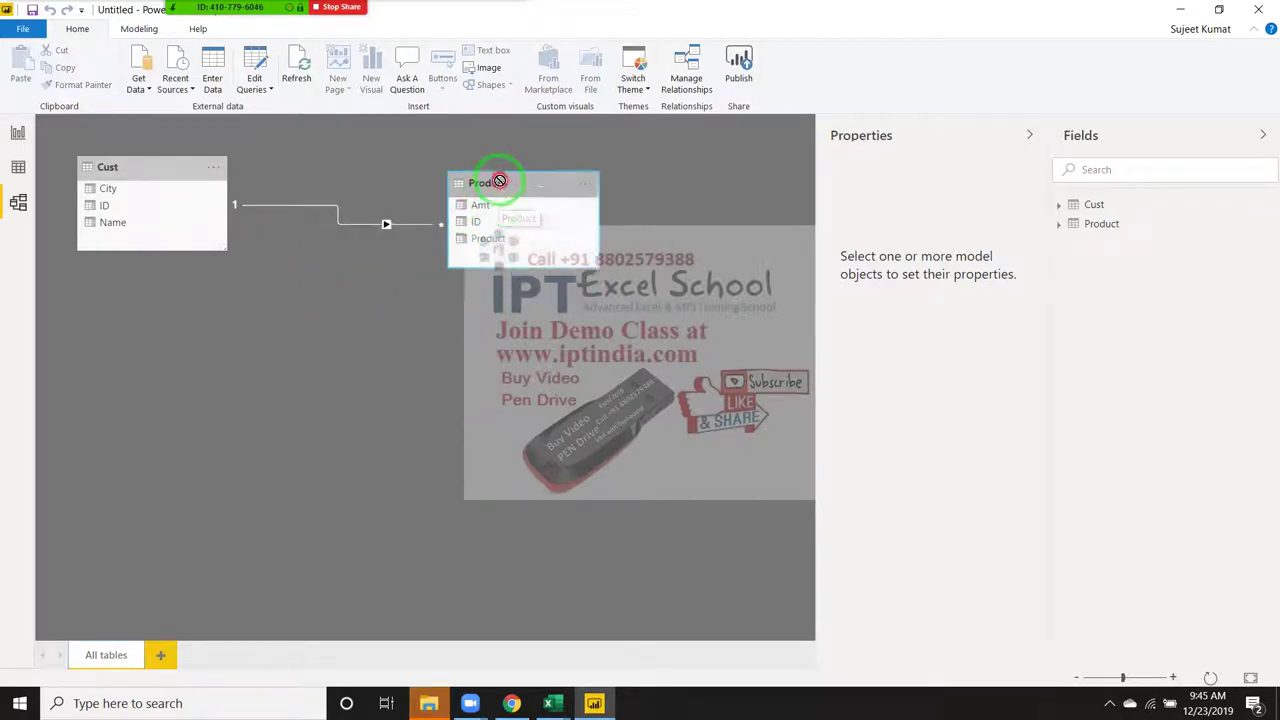
pyautogui.moveTo(497, 205); pyautogui.dragTo(495, 168)
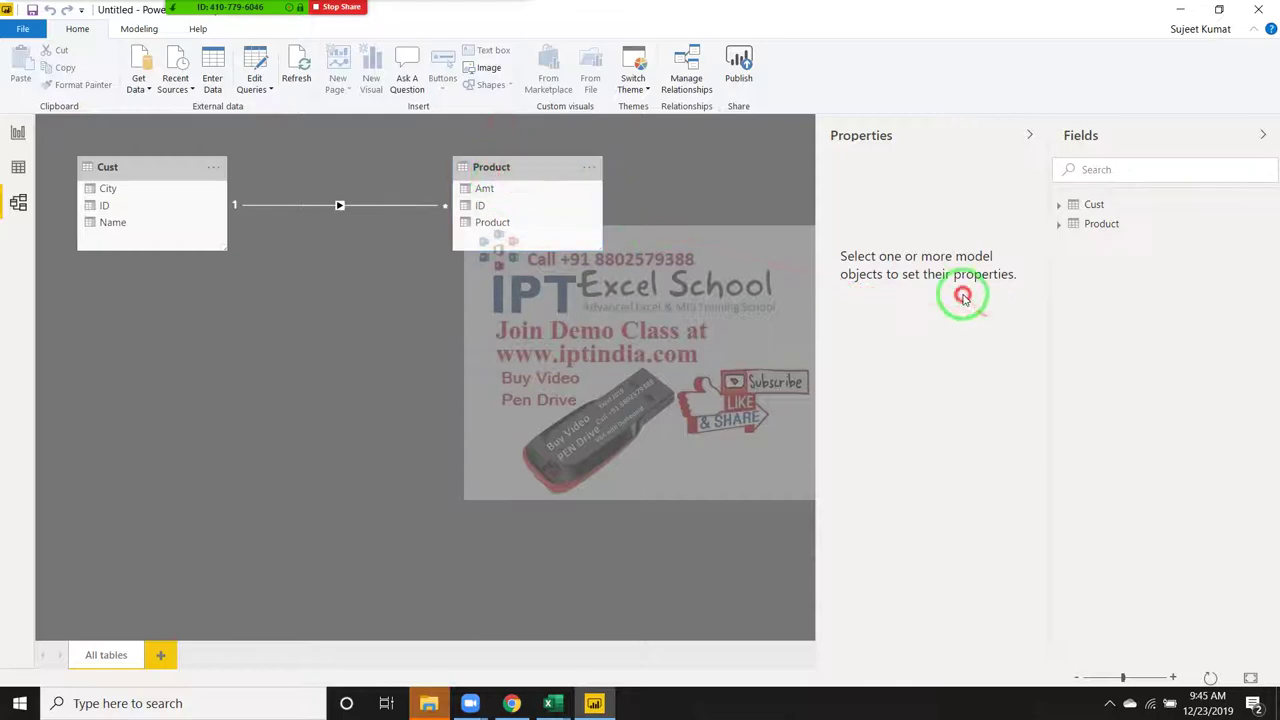
pyautogui.click(1058, 225)
pyautogui.click(1058, 226)
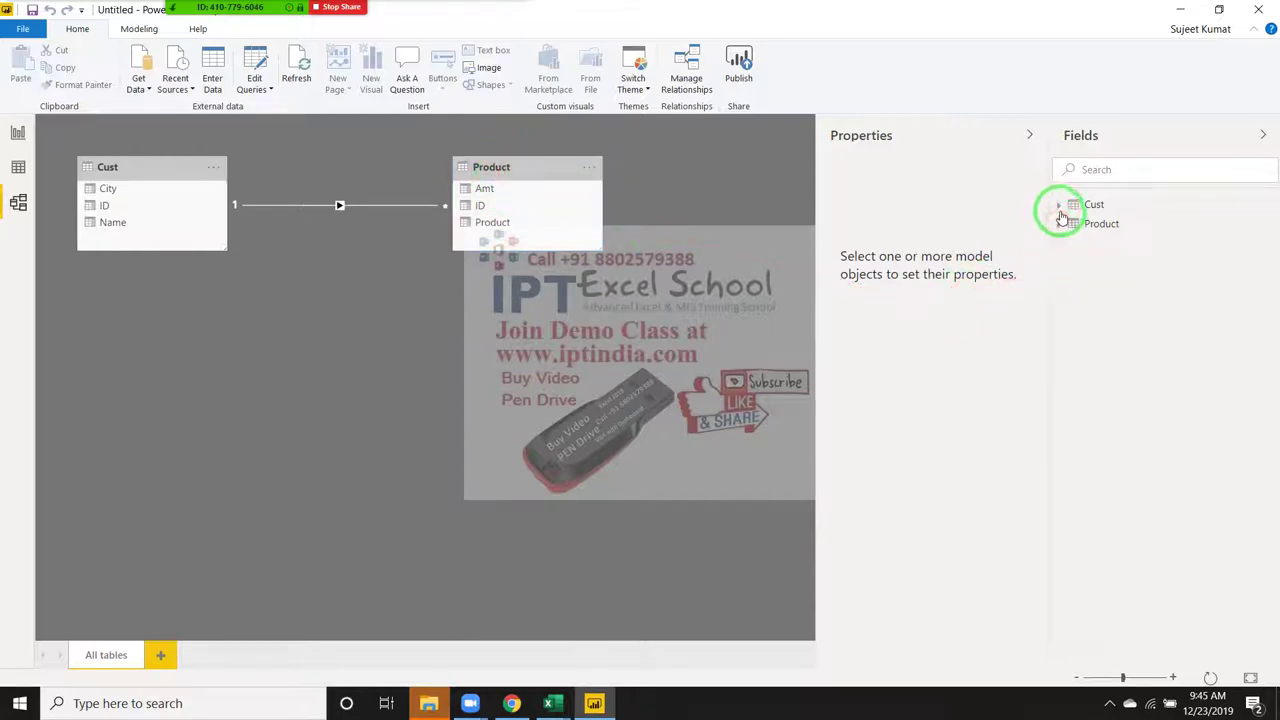
pyautogui.click(1059, 207)
pyautogui.click(1058, 205)
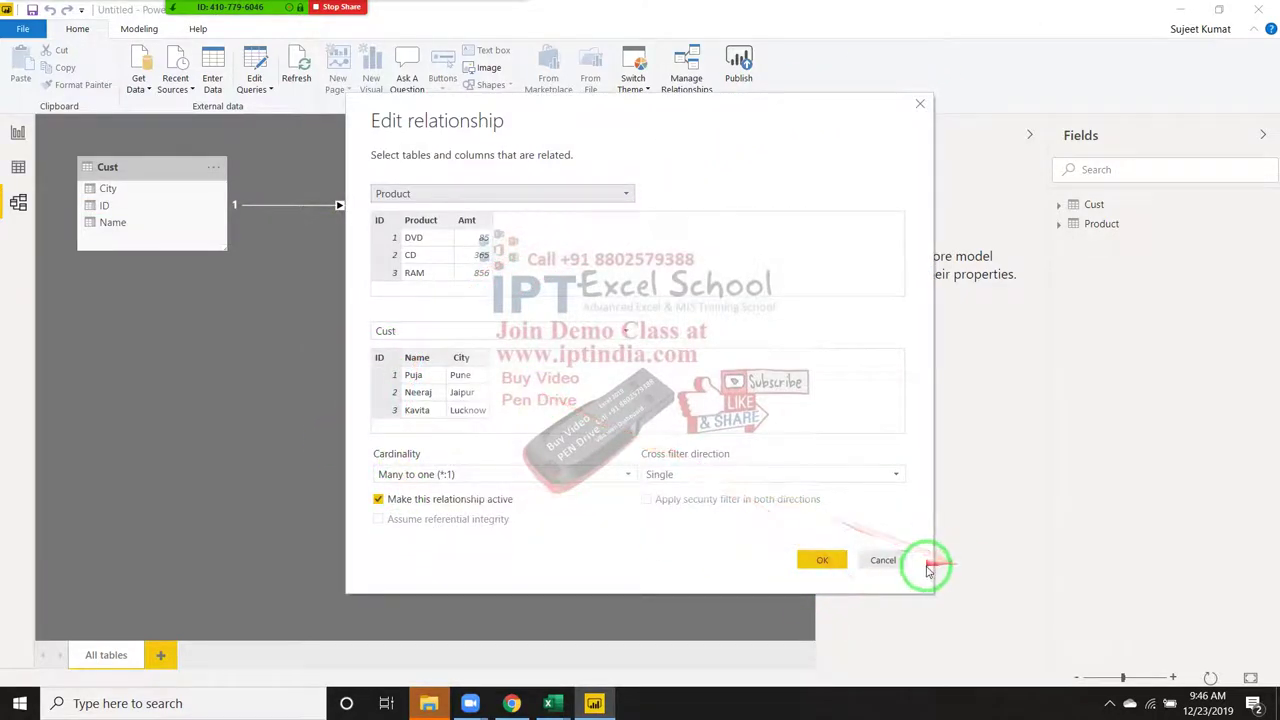
pyautogui.click(884, 560)
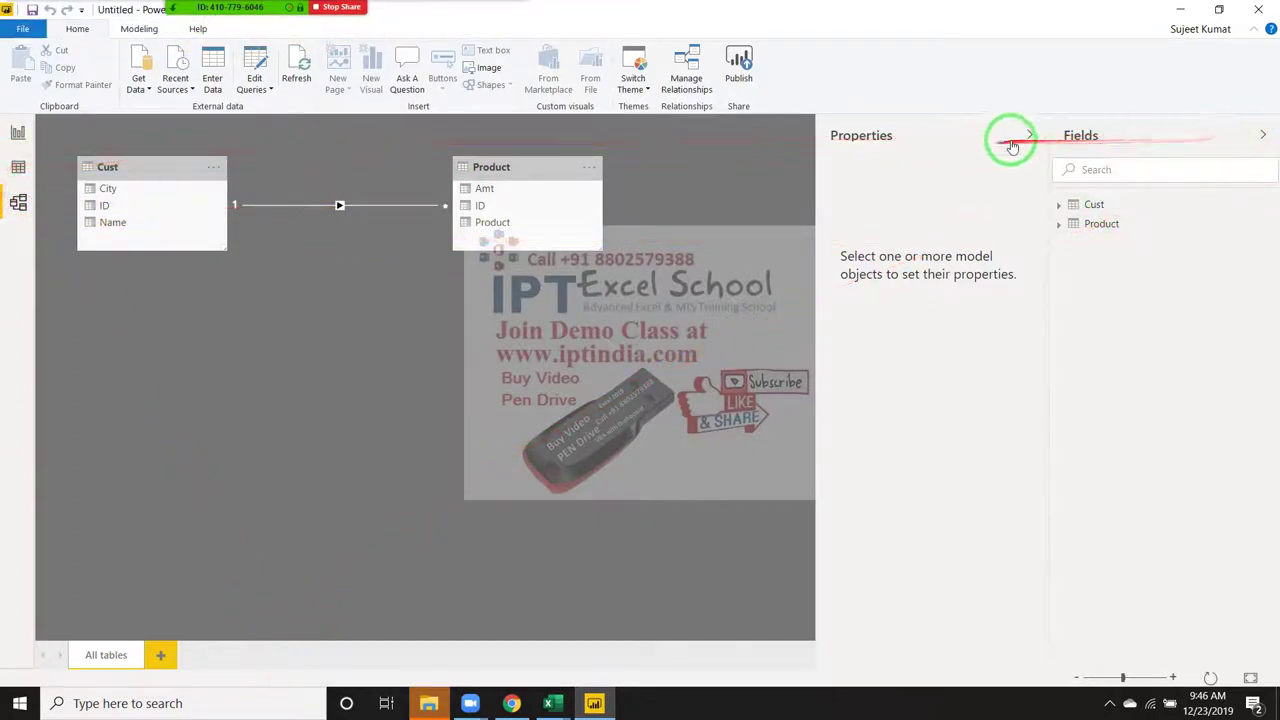
# Switch to data view, abandon the Excel import, and open the full Get Data connector list.
pyautogui.click(16, 164)
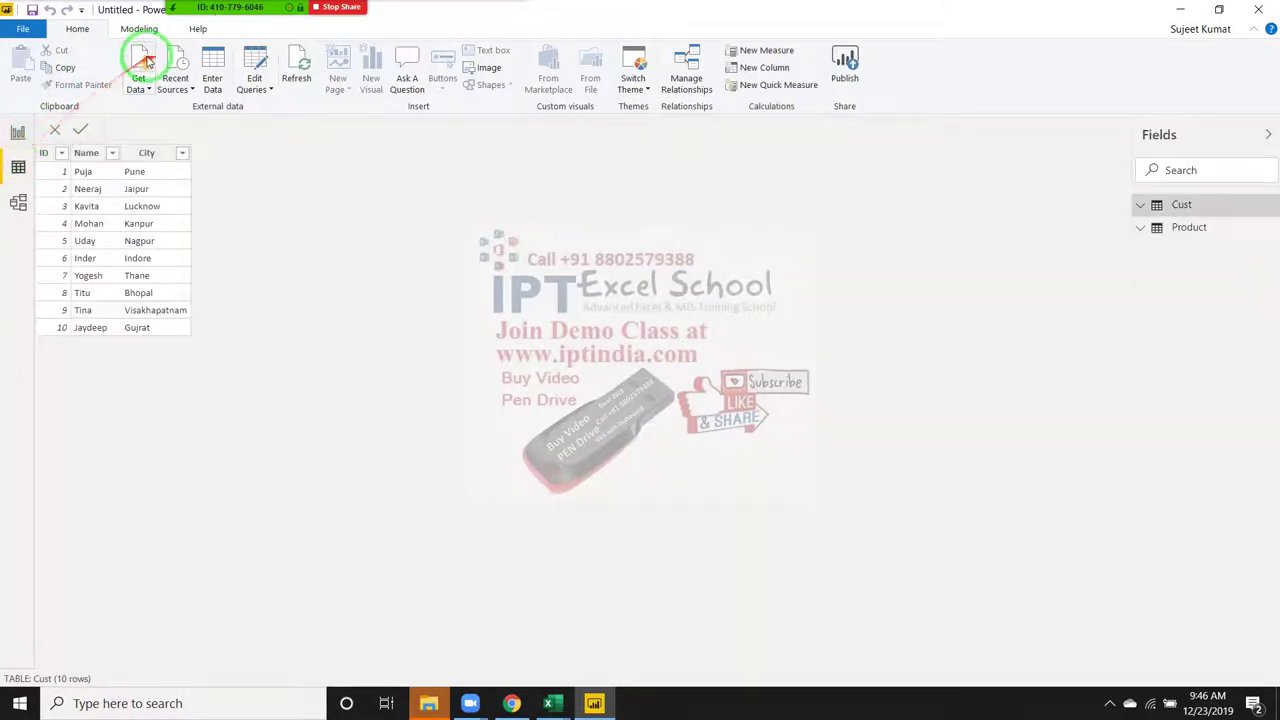
pyautogui.click(140, 88)
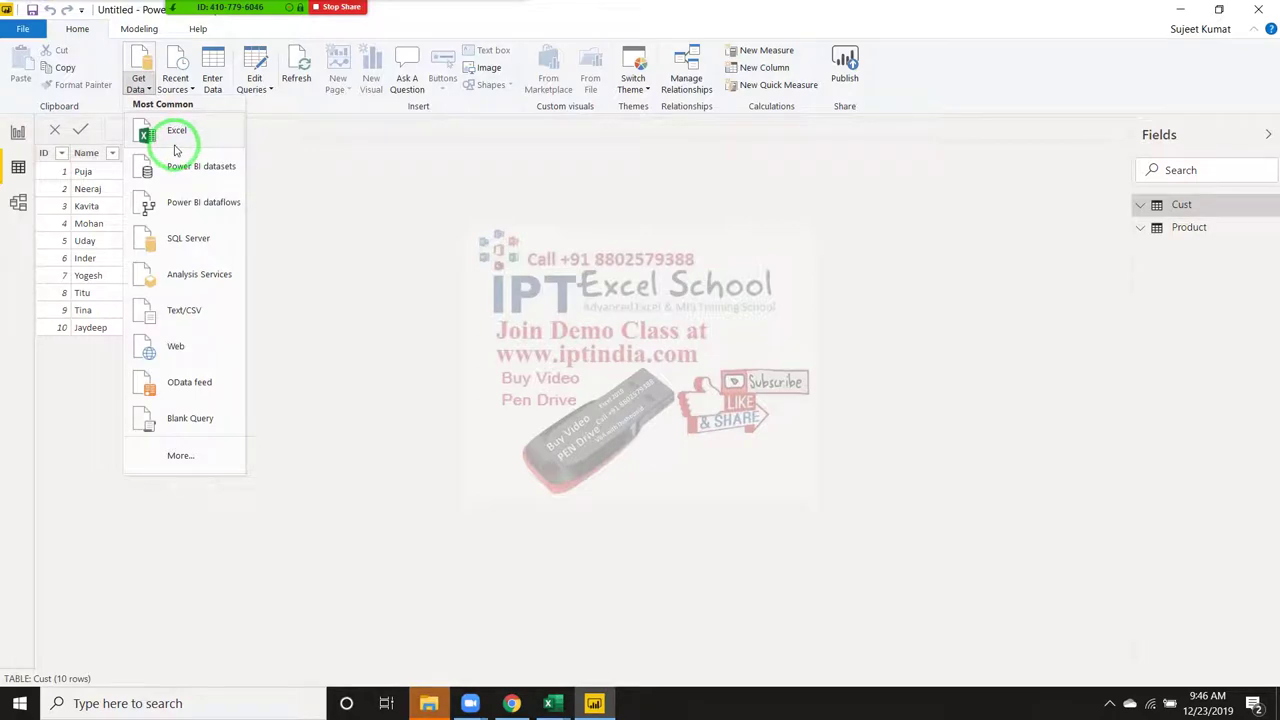
pyautogui.click(172, 143)
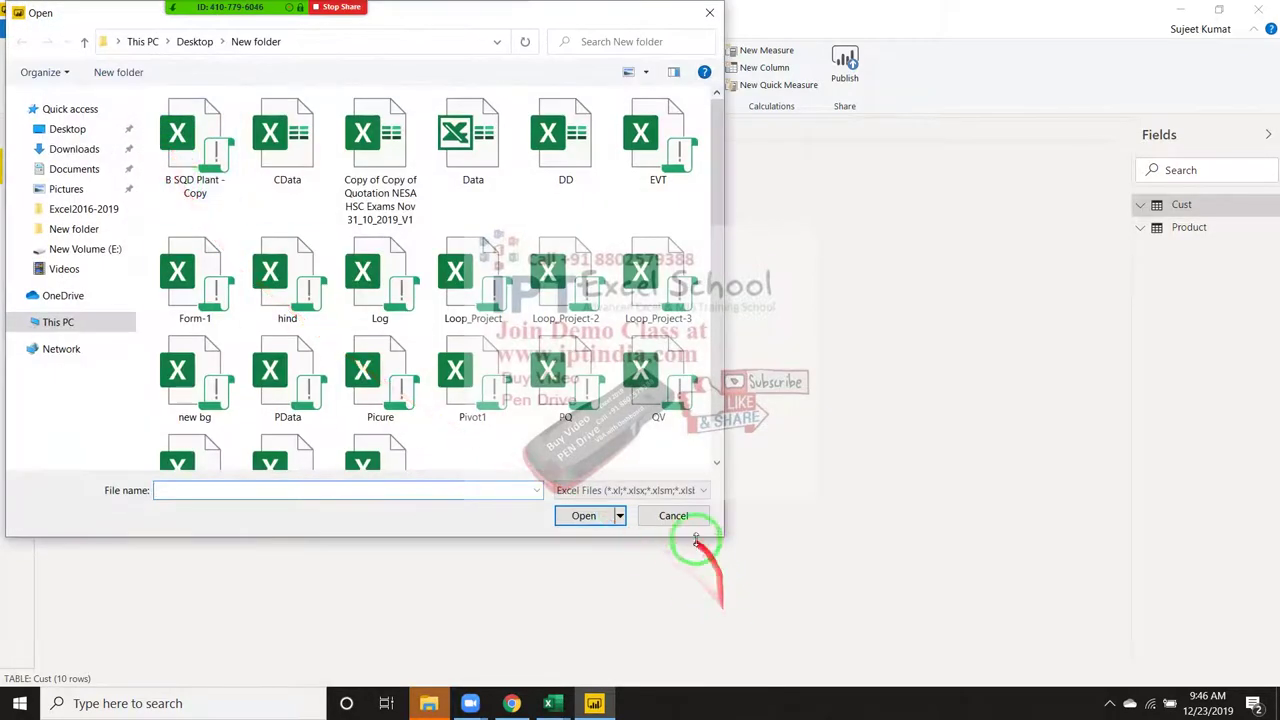
pyautogui.click(674, 517)
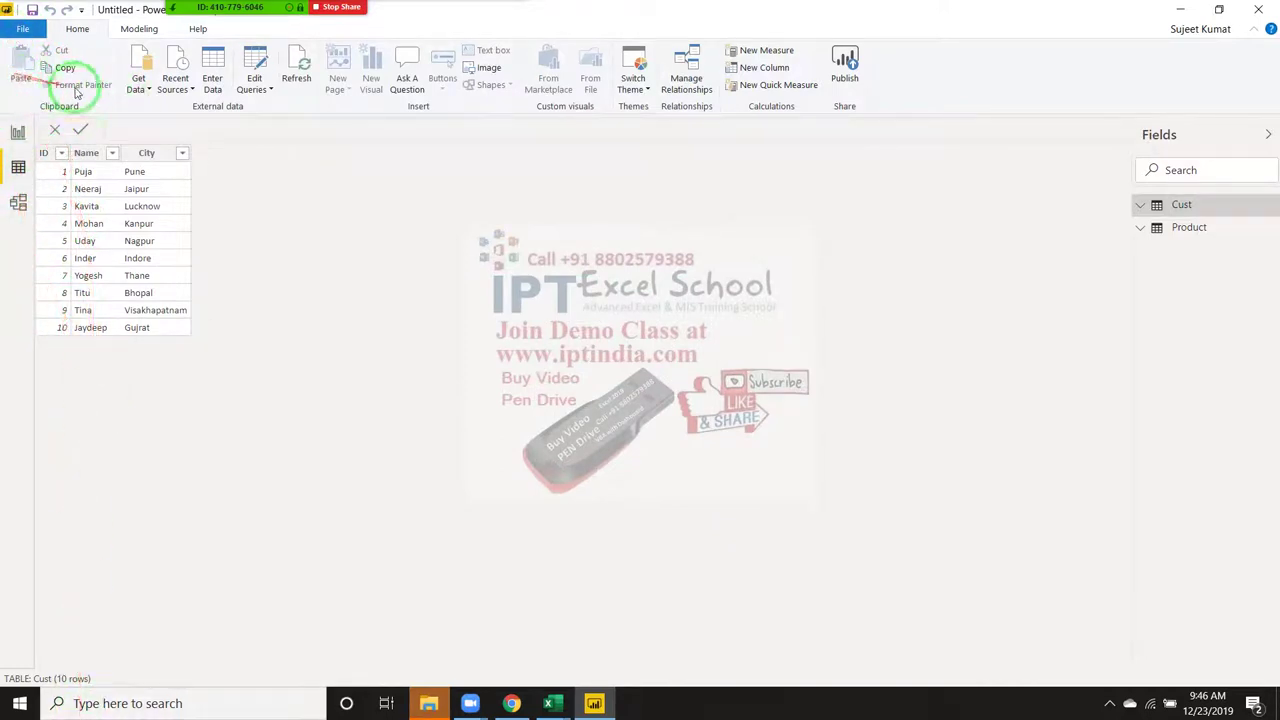
pyautogui.click(134, 88)
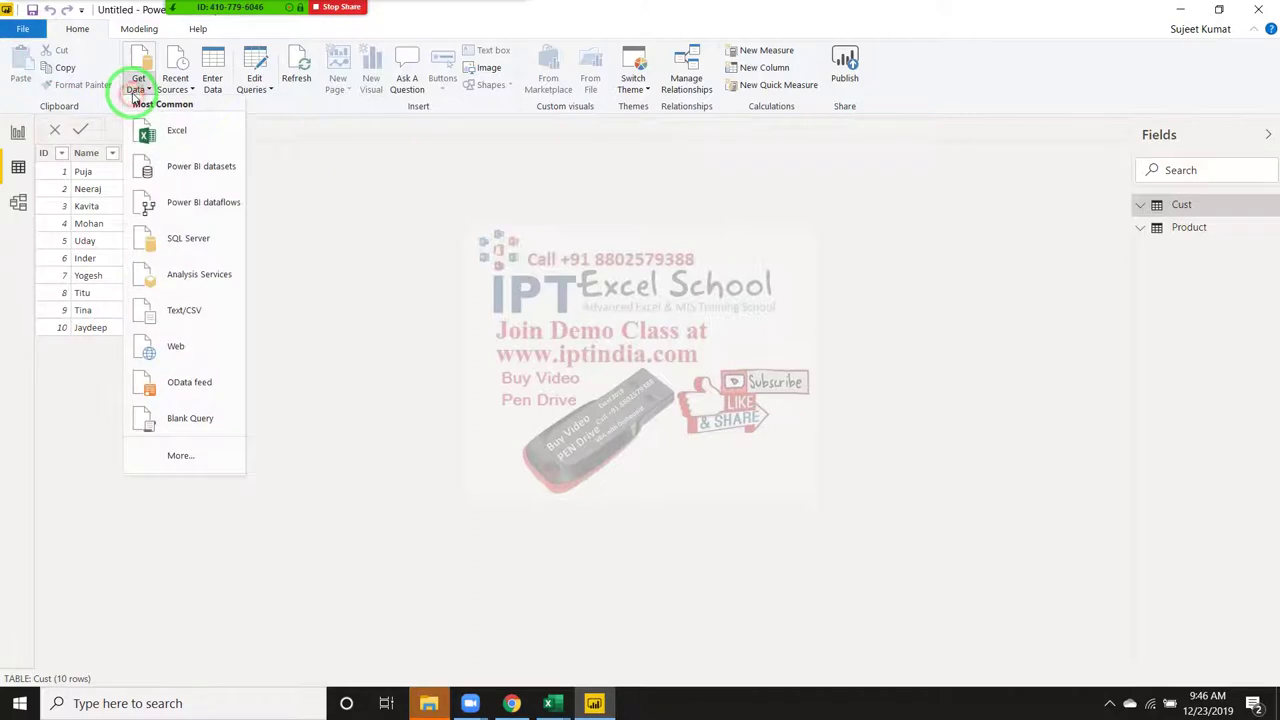
pyautogui.click(196, 455)
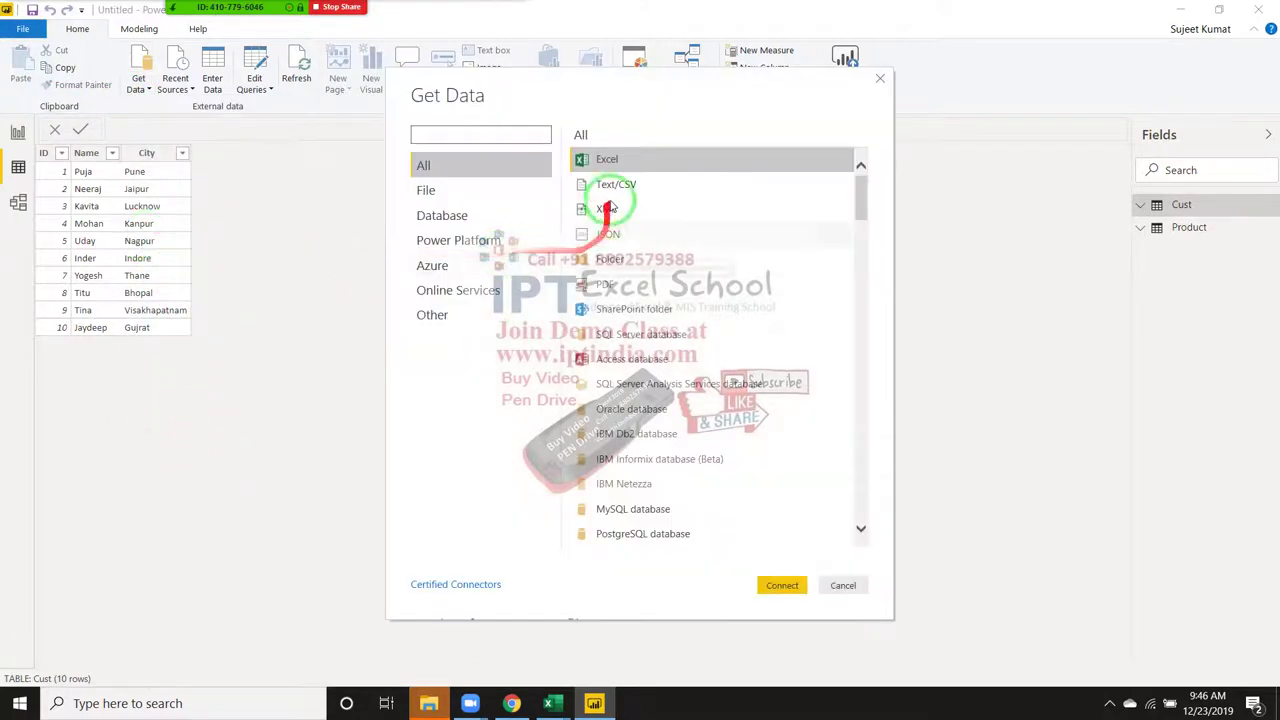
# Import Data.txt through Text/CSV, load it as the Data table, and view its 131 rows.
pyautogui.click(612, 184)
pyautogui.click(782, 585)
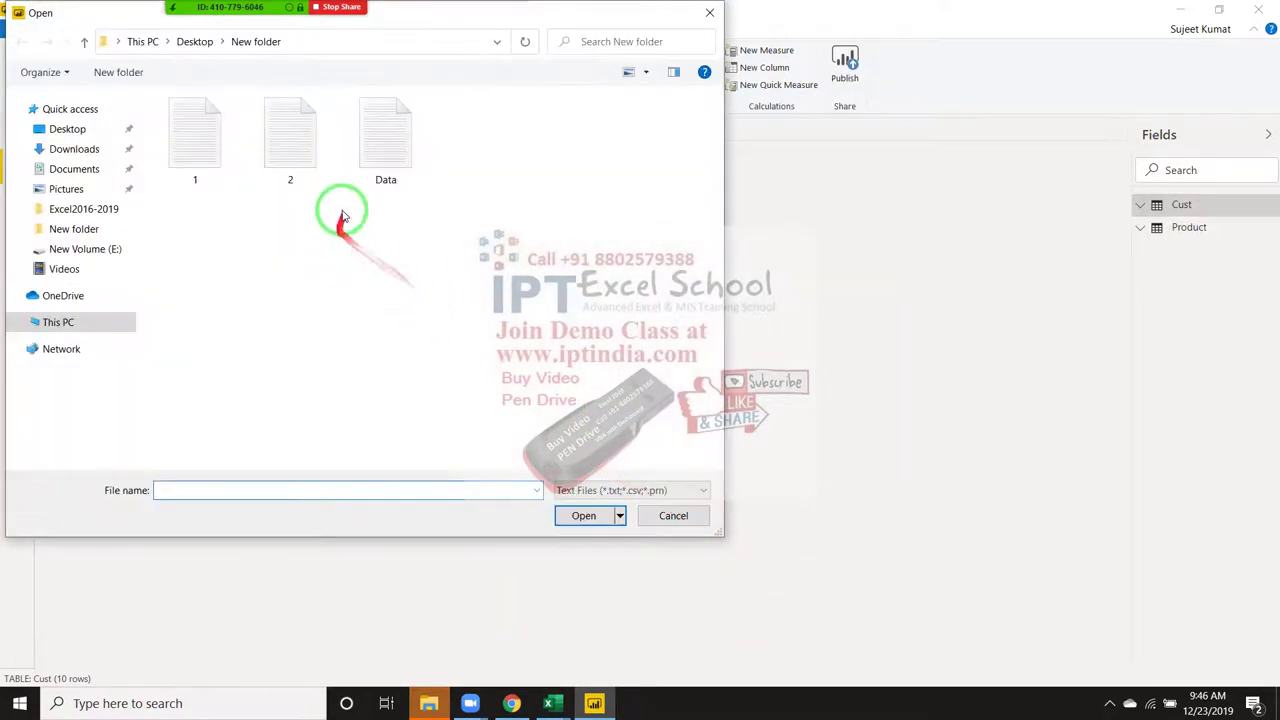
pyautogui.click(380, 140)
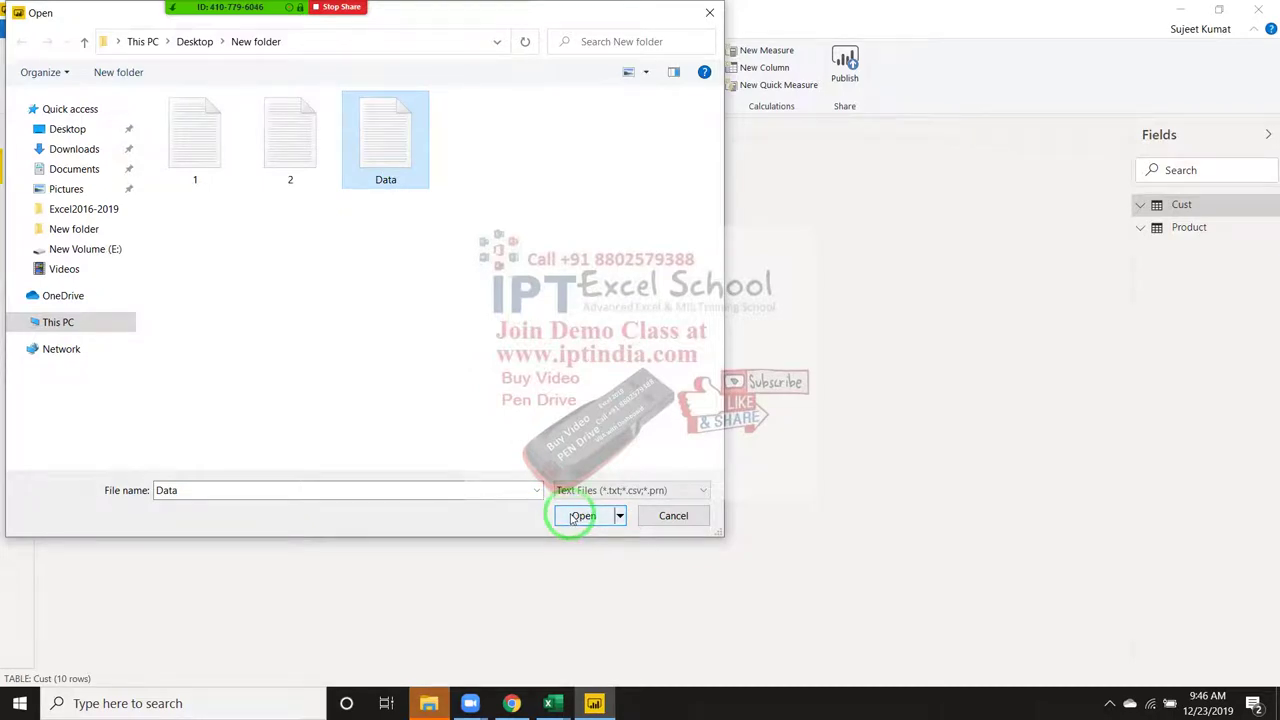
pyautogui.click(573, 517)
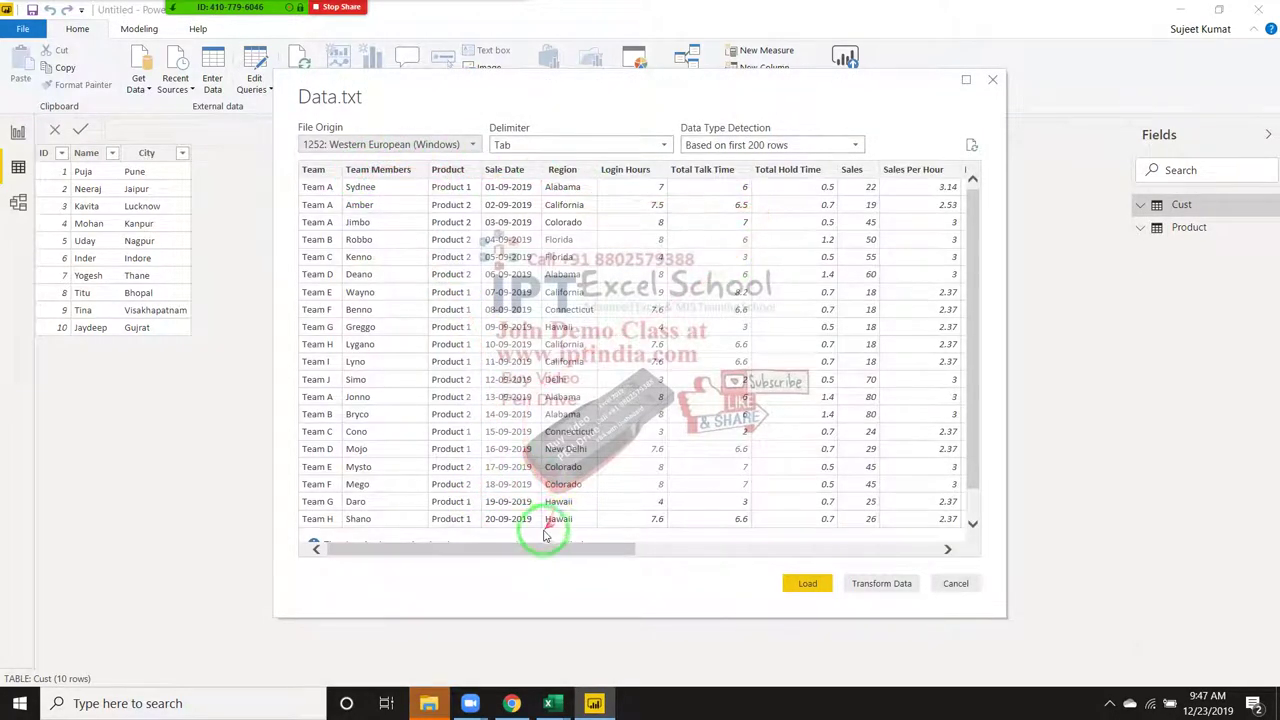
pyautogui.moveTo(535, 549)
pyautogui.mouseDown()
pyautogui.moveTo(903, 585)
pyautogui.moveTo(350, 515)
pyautogui.mouseUp()
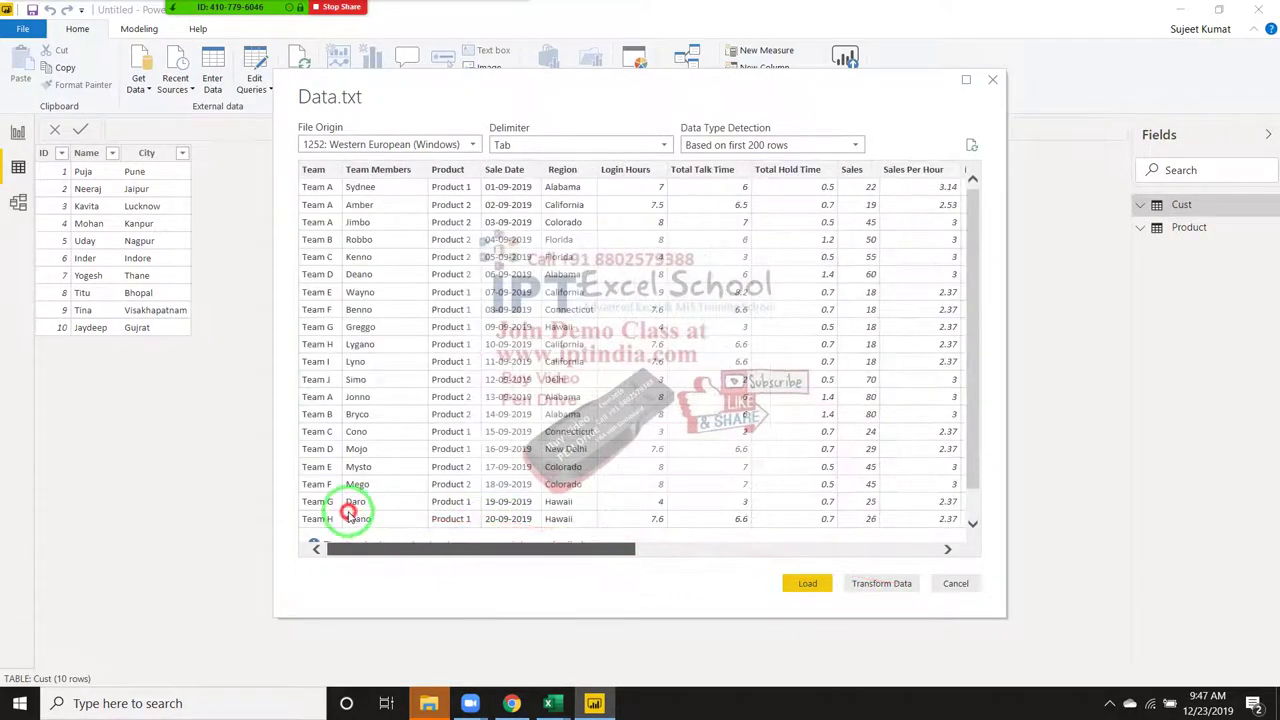
pyautogui.click(805, 584)
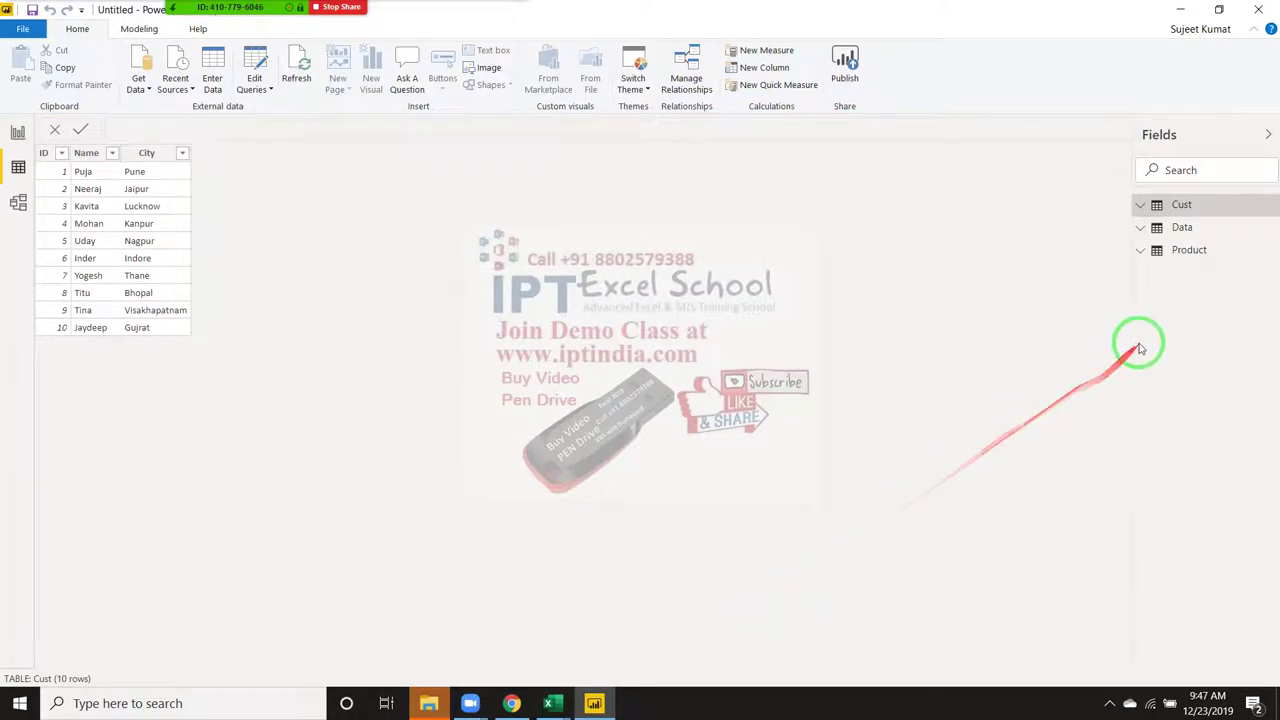
pyautogui.click(1168, 227)
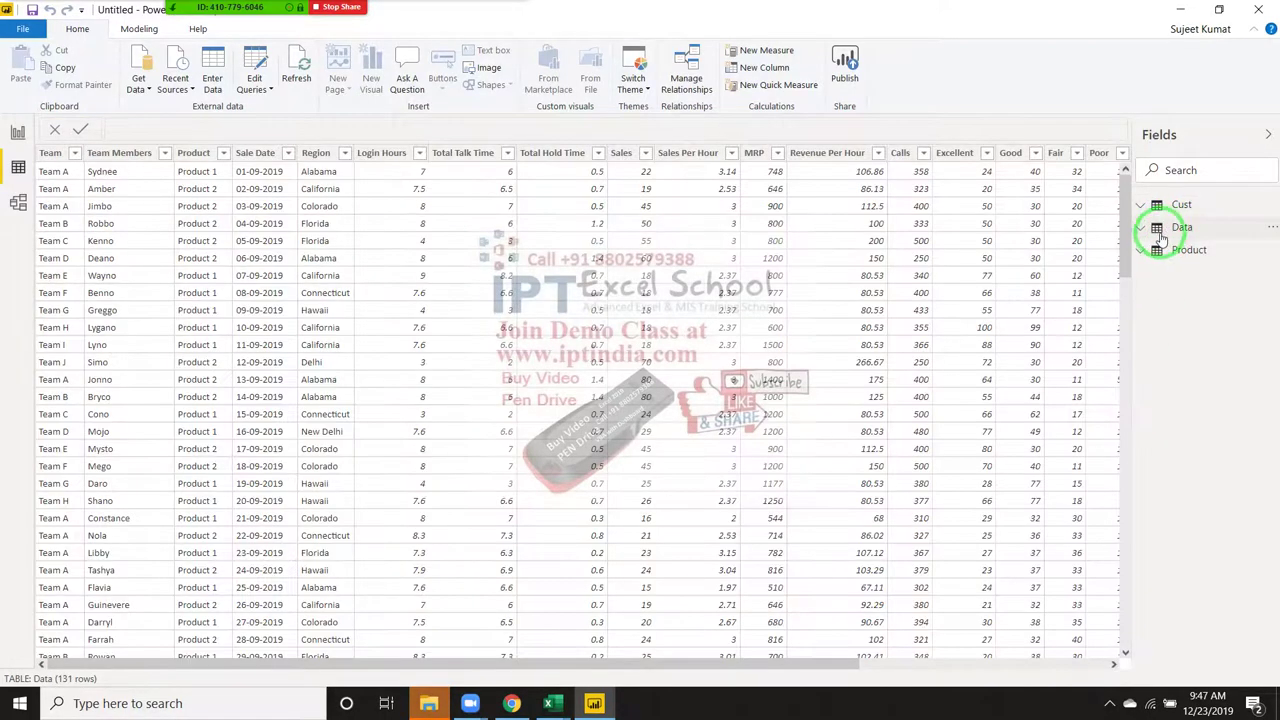
pyautogui.click(148, 91)
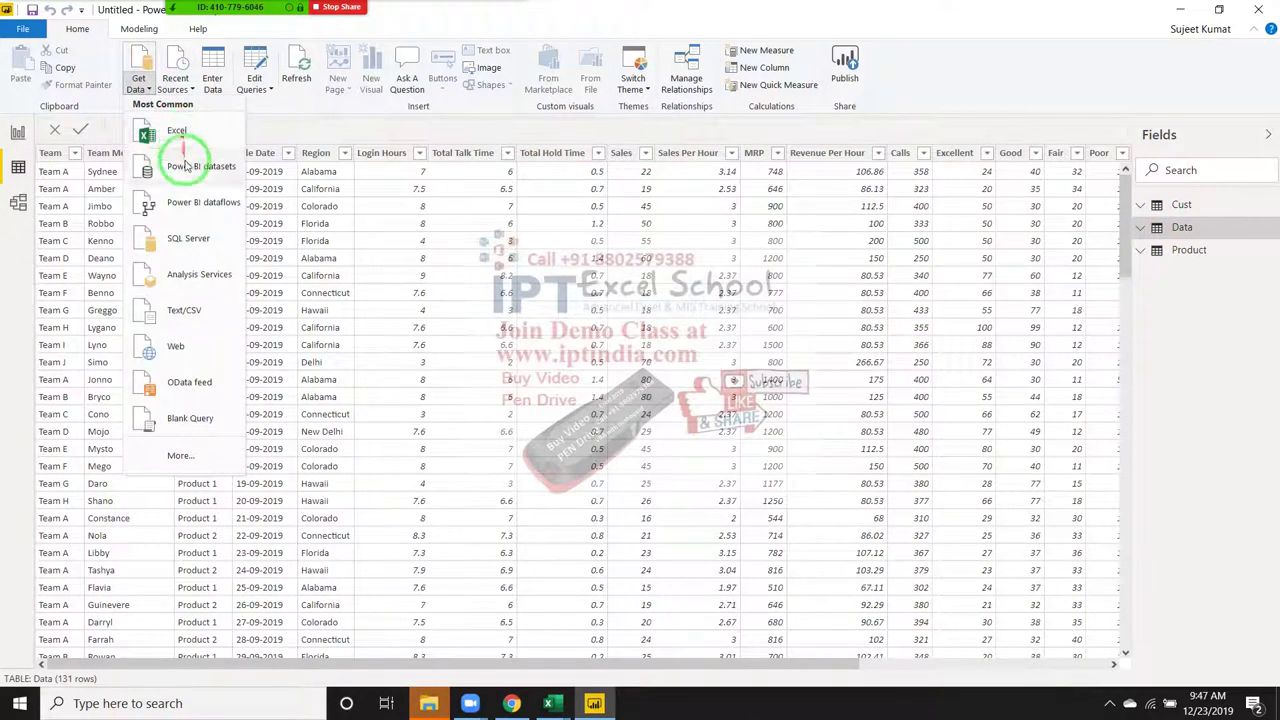
pyautogui.click(180, 453)
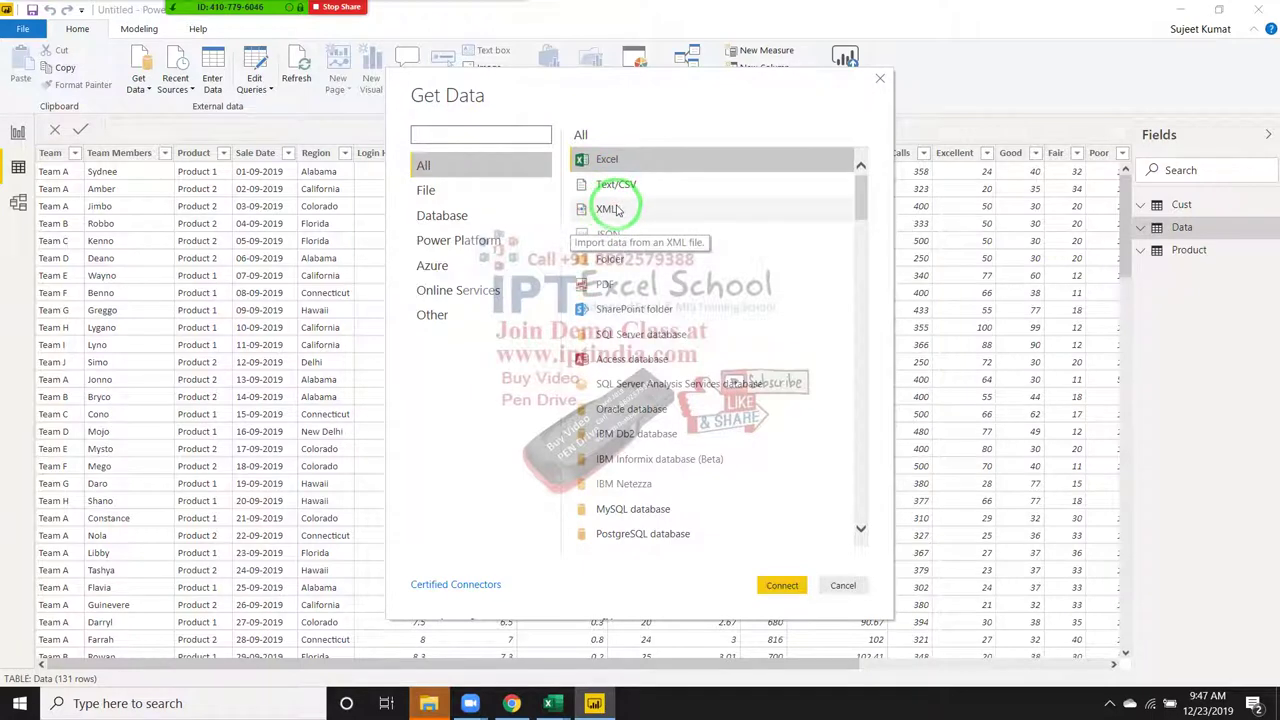
pyautogui.click(617, 210)
pyautogui.doubleClick(617, 210)
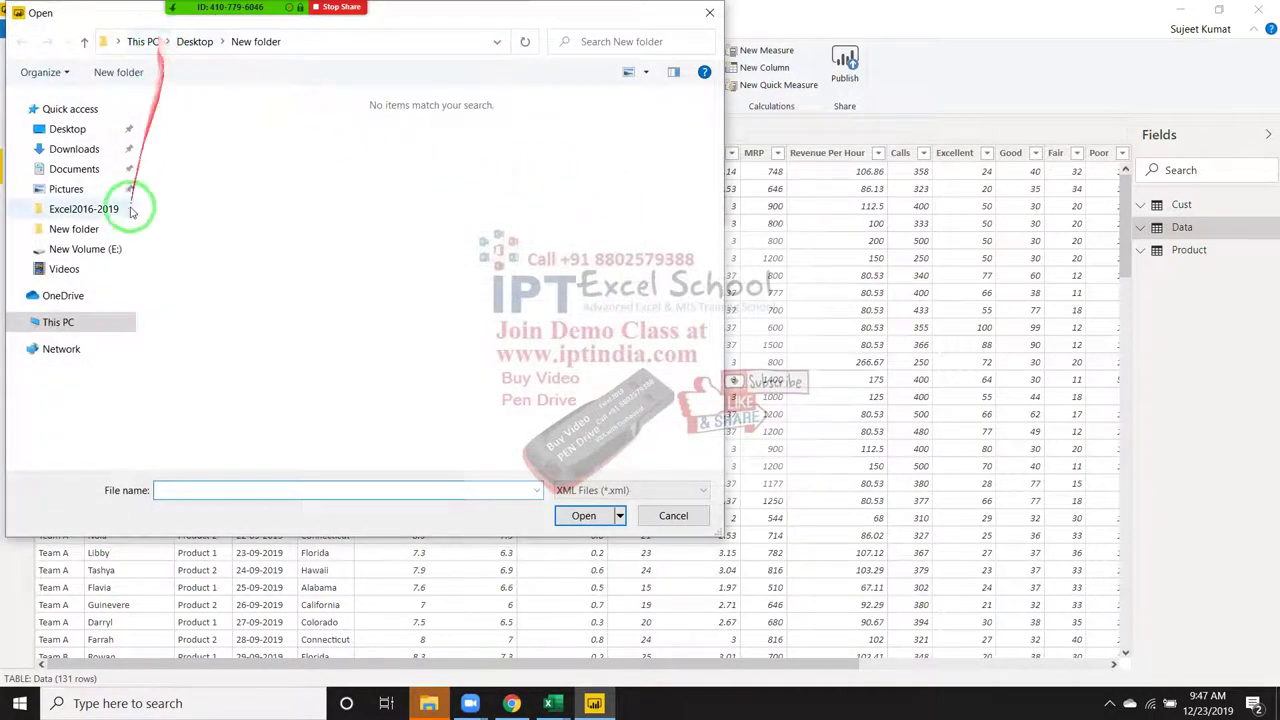
pyautogui.click(673, 515)
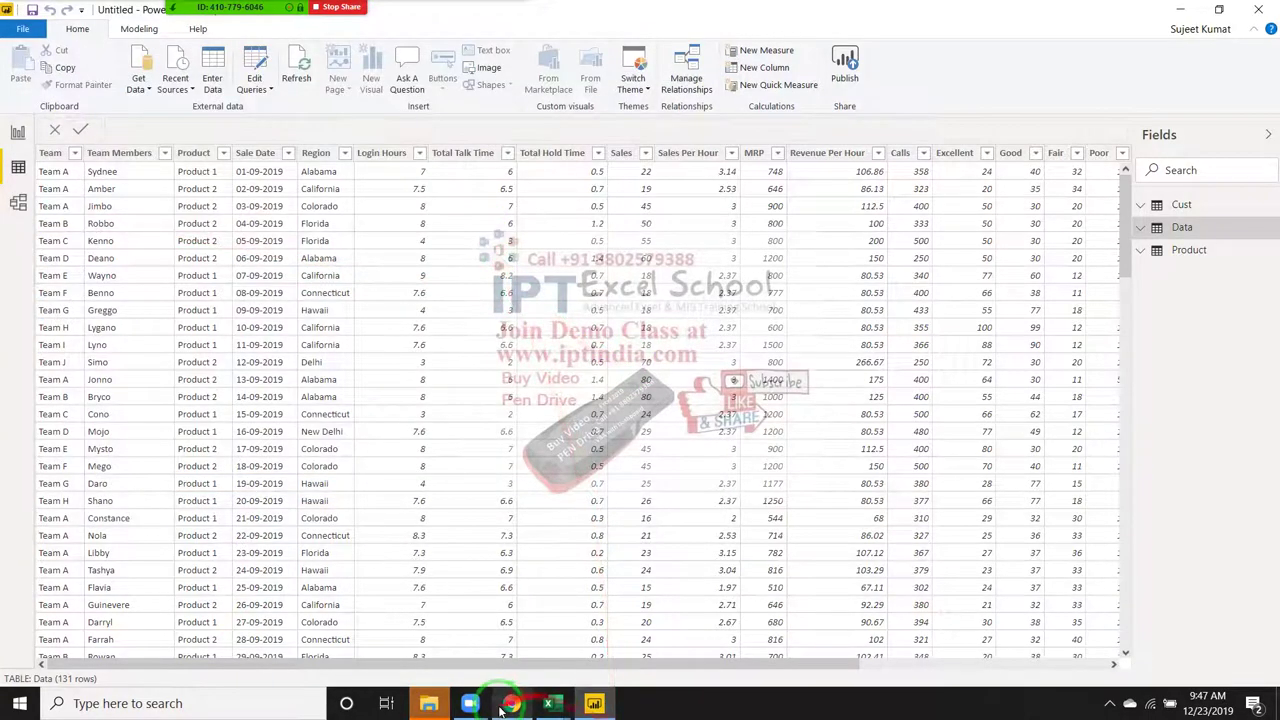
# Switch to Chrome and open google.com in a new tab.
pyautogui.click(512, 704)
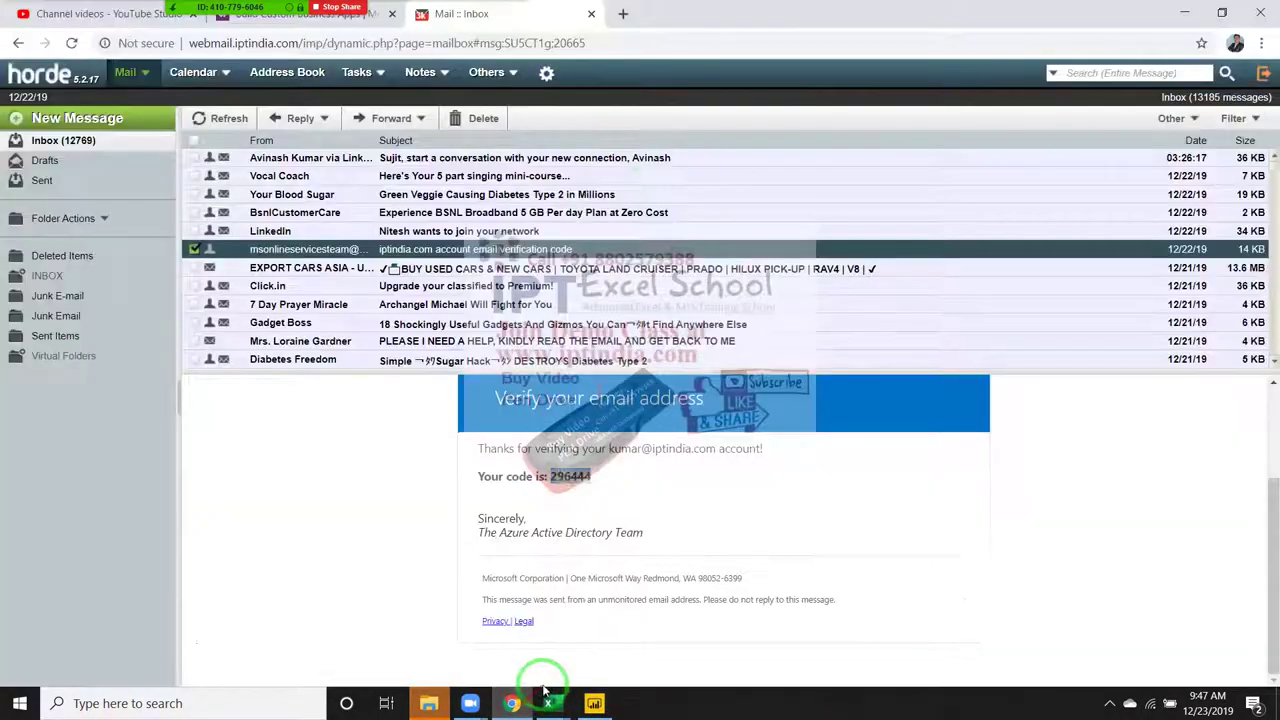
pyautogui.click(621, 14)
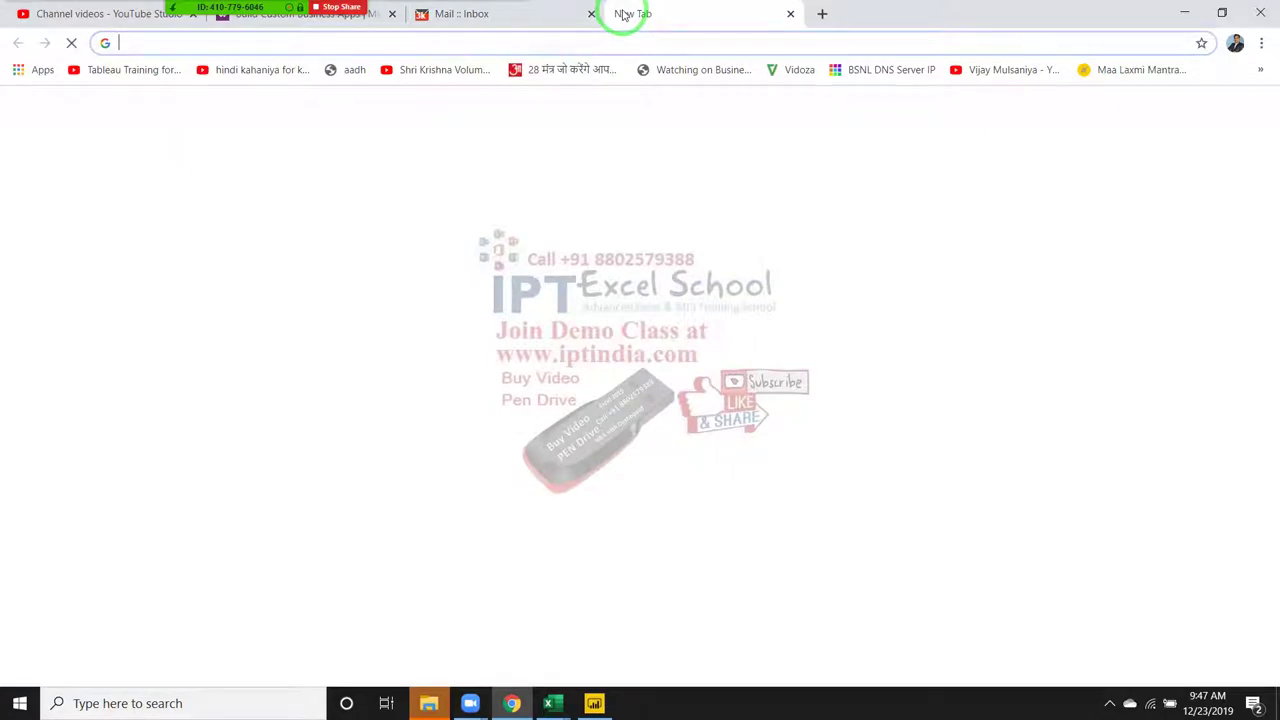
pyautogui.write('go')
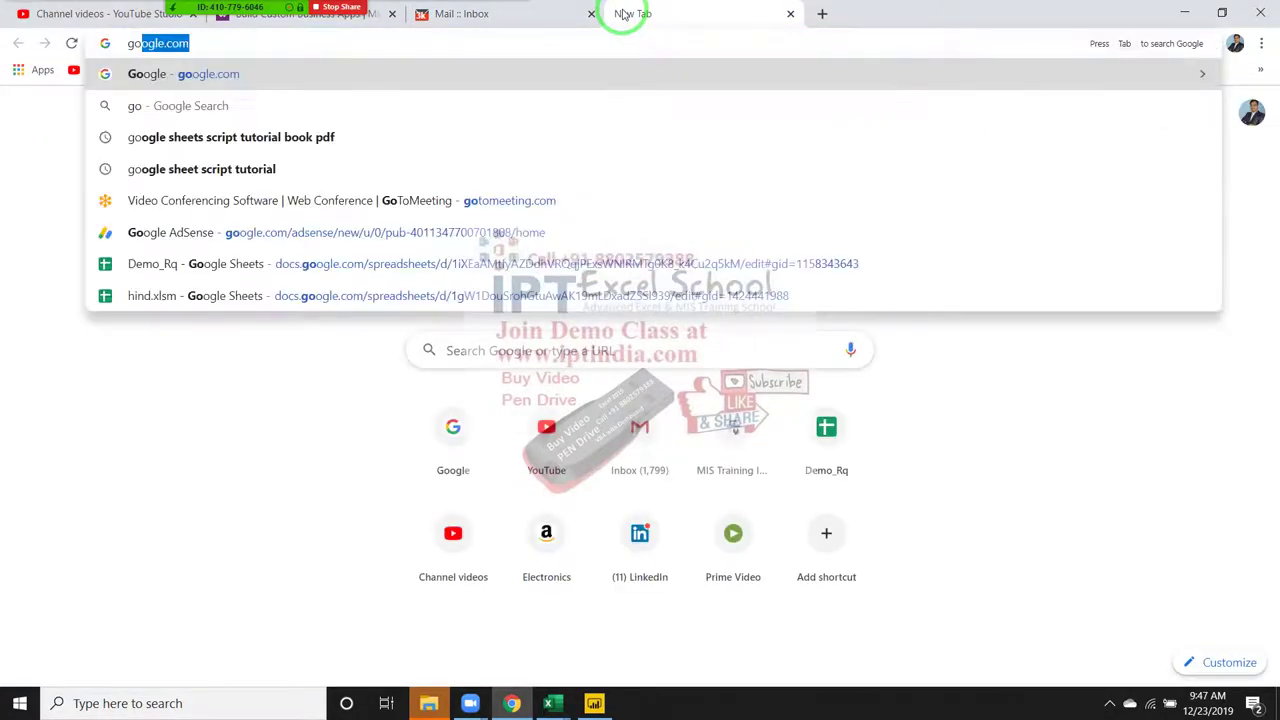
pyautogui.write('ogle.com')
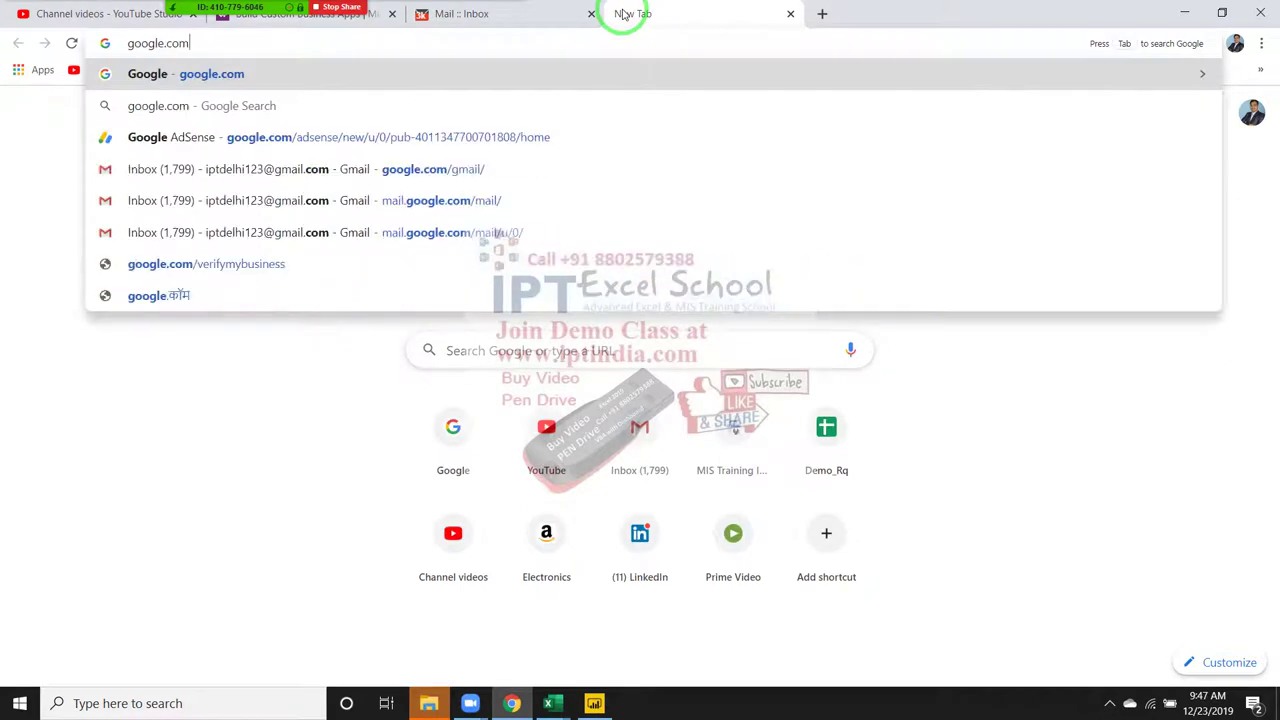
pyautogui.press('Return')
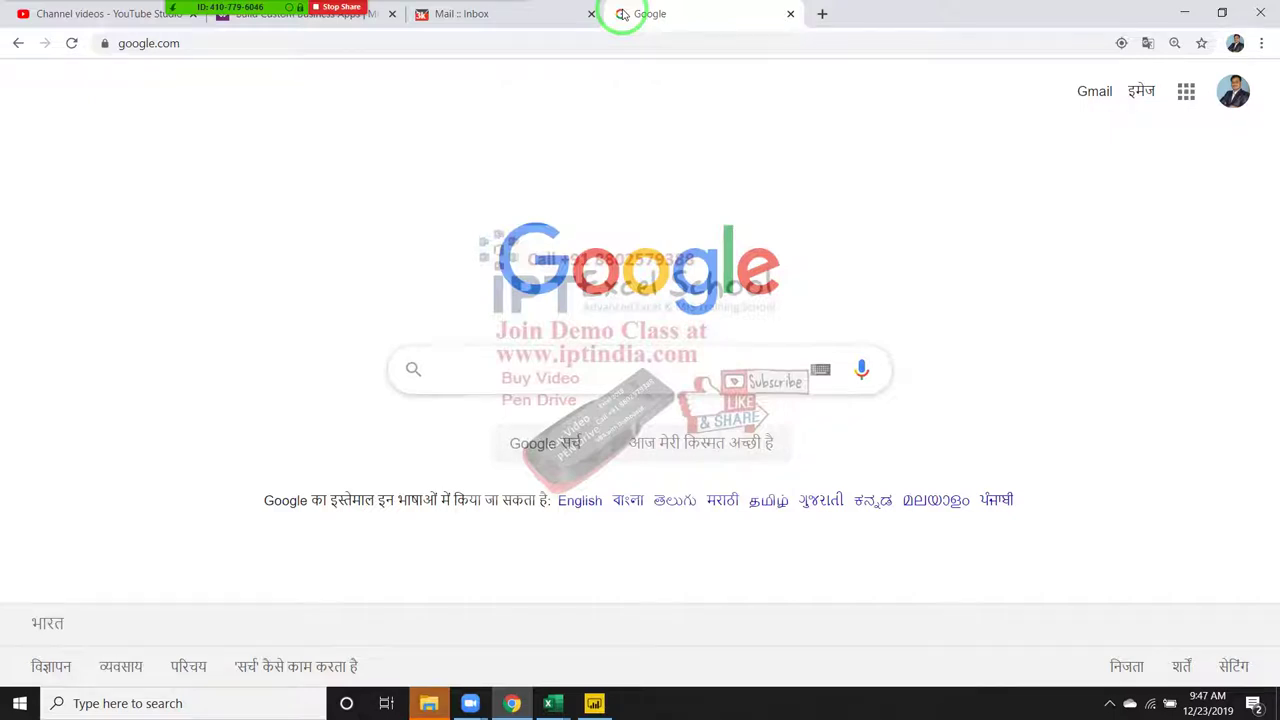
# Search Google for '.xml sample file' and scroll through the results.
pyautogui.write('.xlm')
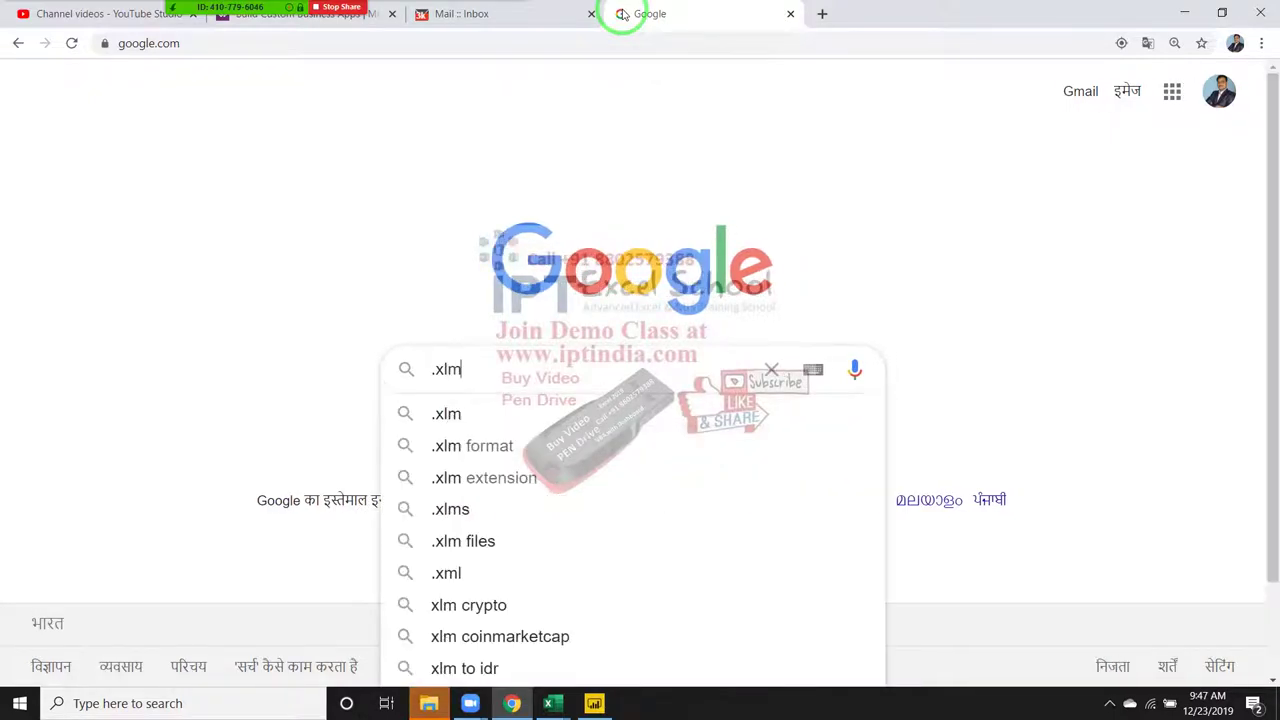
pyautogui.press('BackSpace')
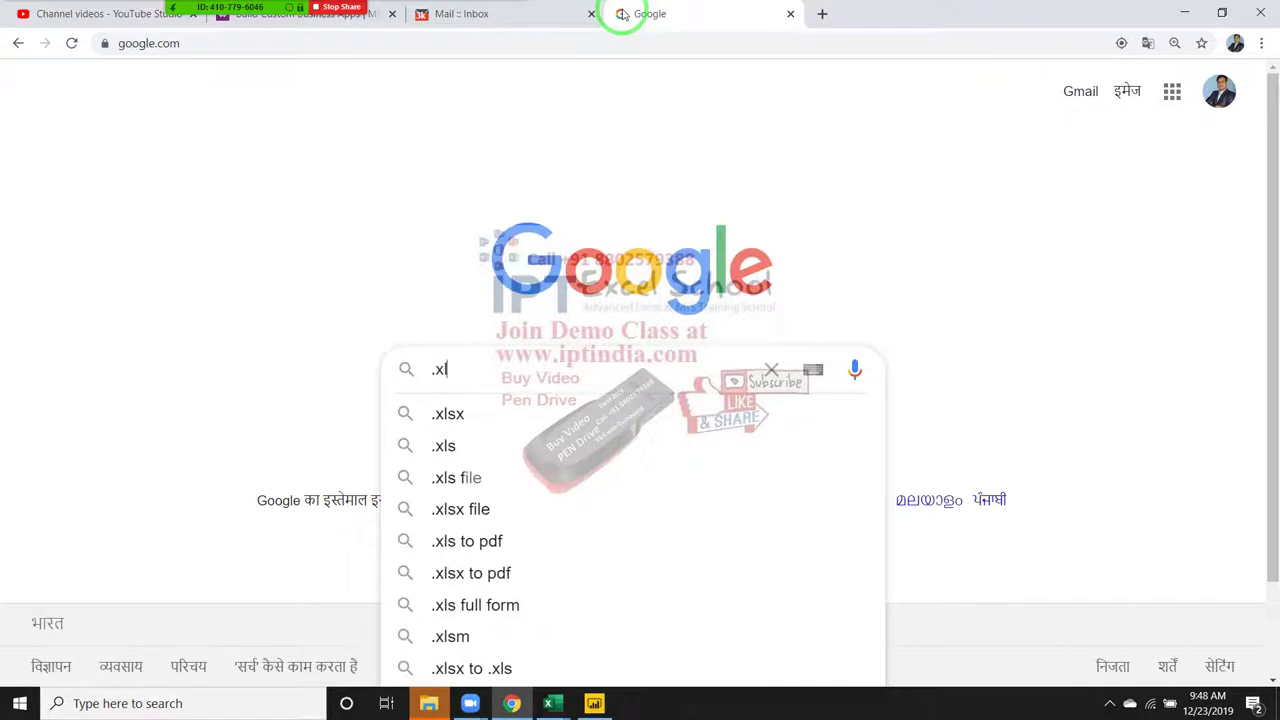
pyautogui.press('BackSpace')
pyautogui.write('ml')
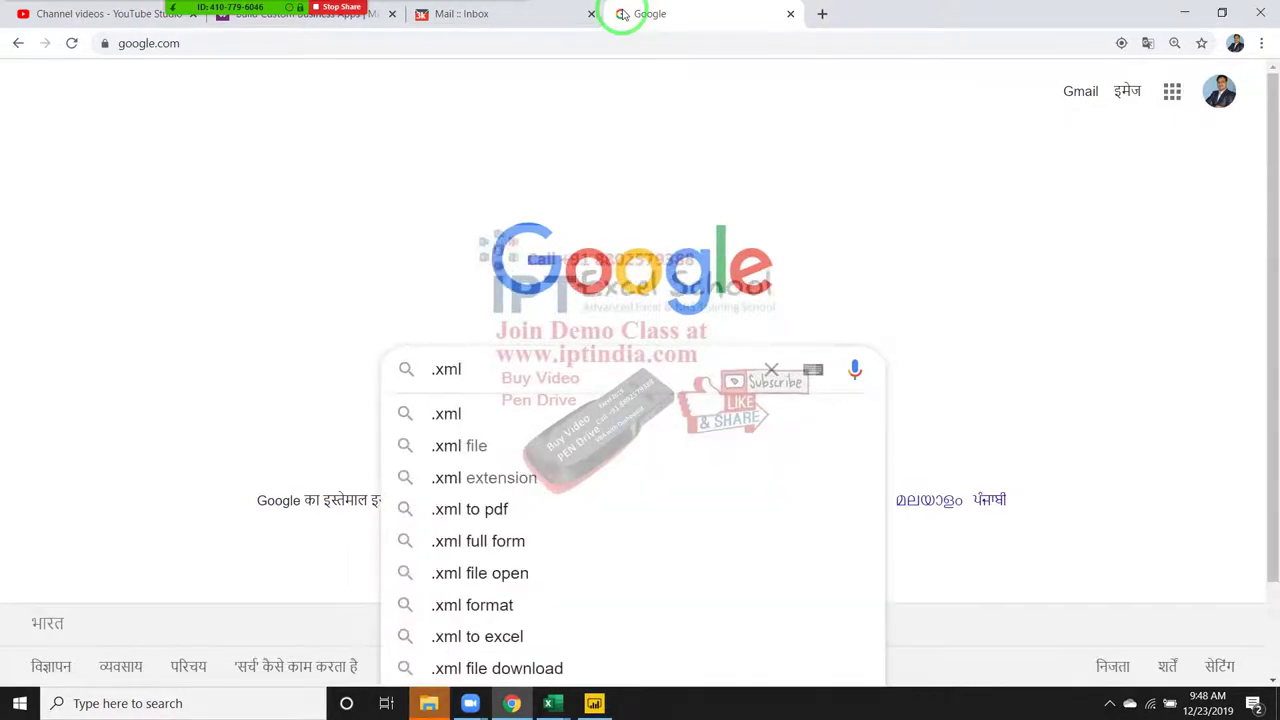
pyautogui.write(' fil')
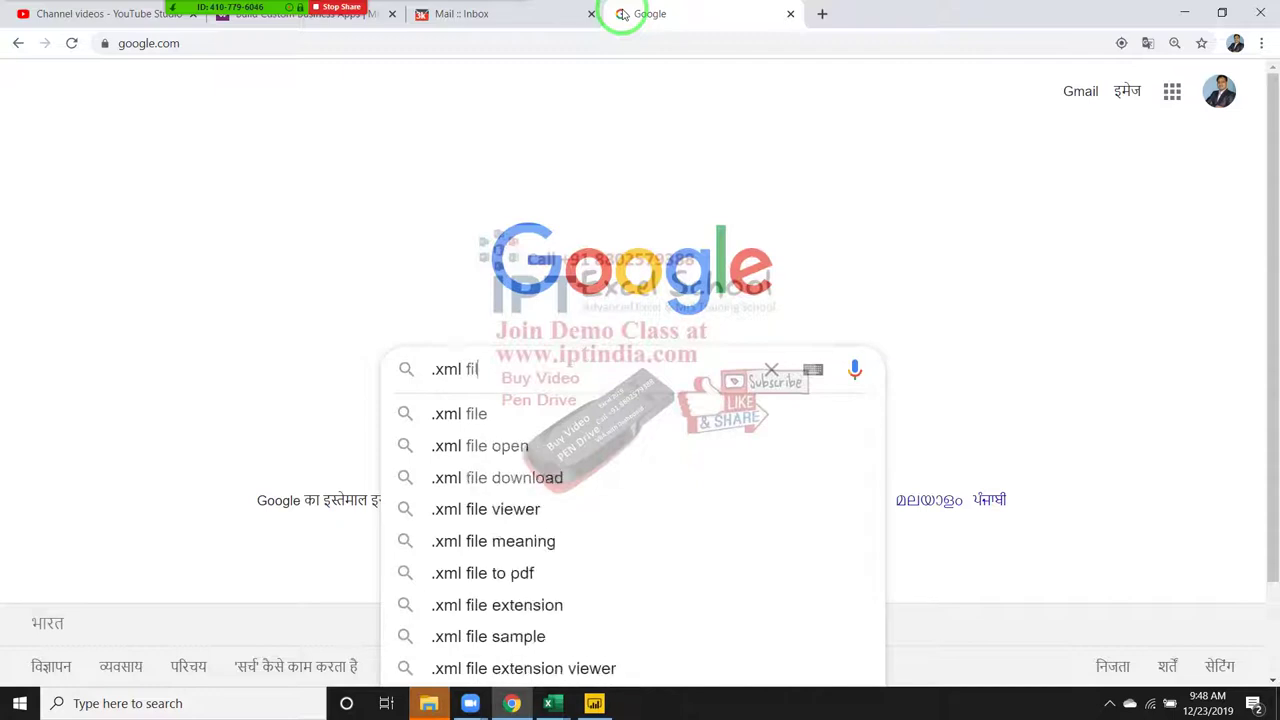
pyautogui.press('BackSpace')
pyautogui.press('BackSpace')
pyautogui.press('BackSpace')
pyautogui.write('s')
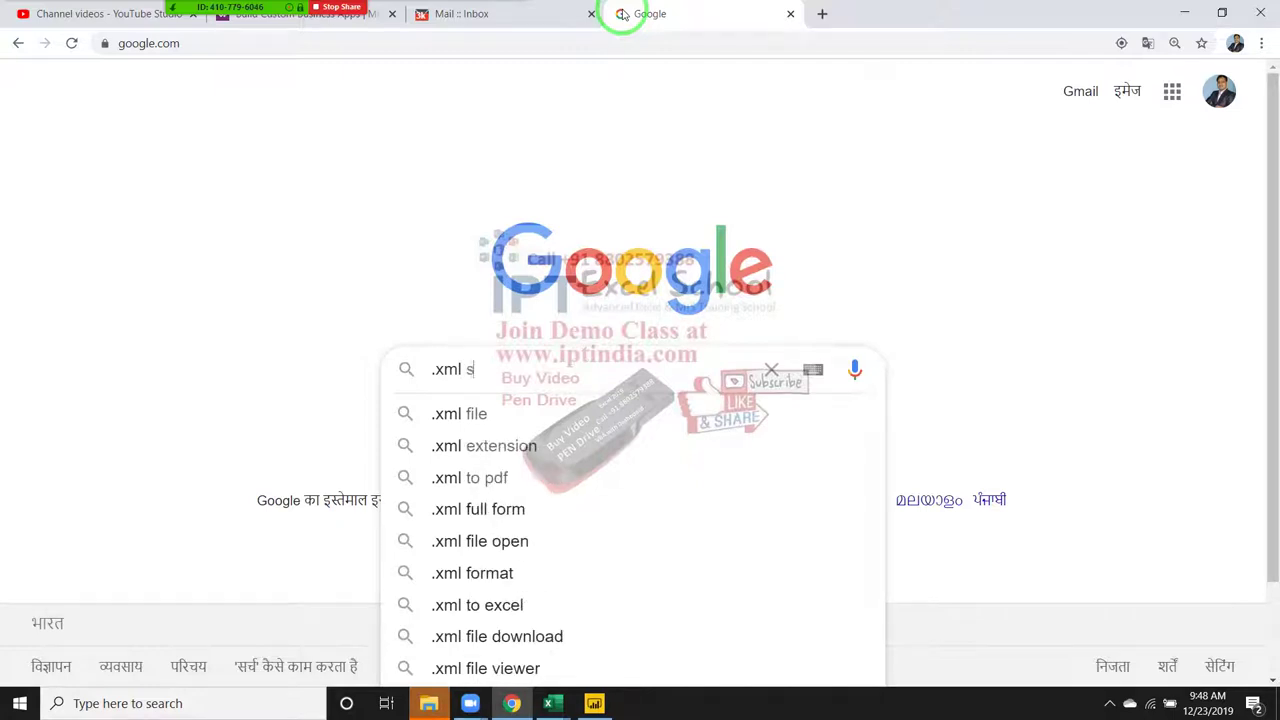
pyautogui.write('am')
pyautogui.press('Down')
pyautogui.press('Return')
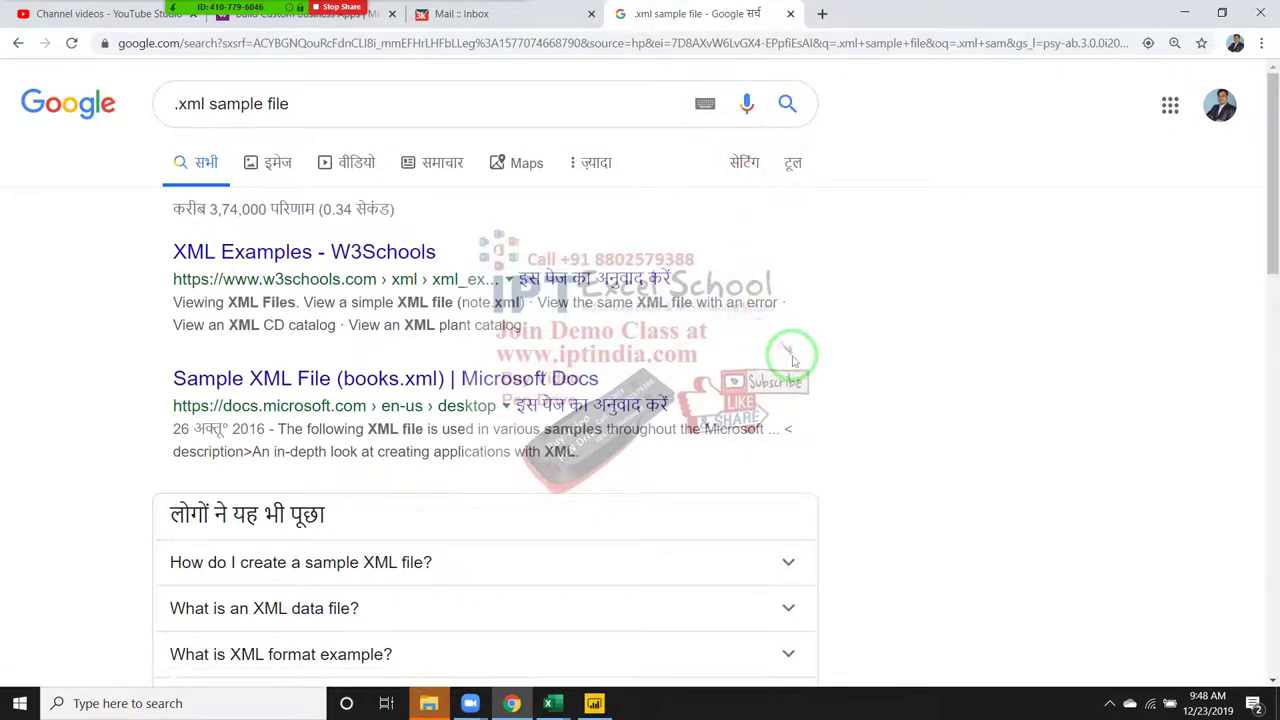
pyautogui.scroll(-1, 789, 357)
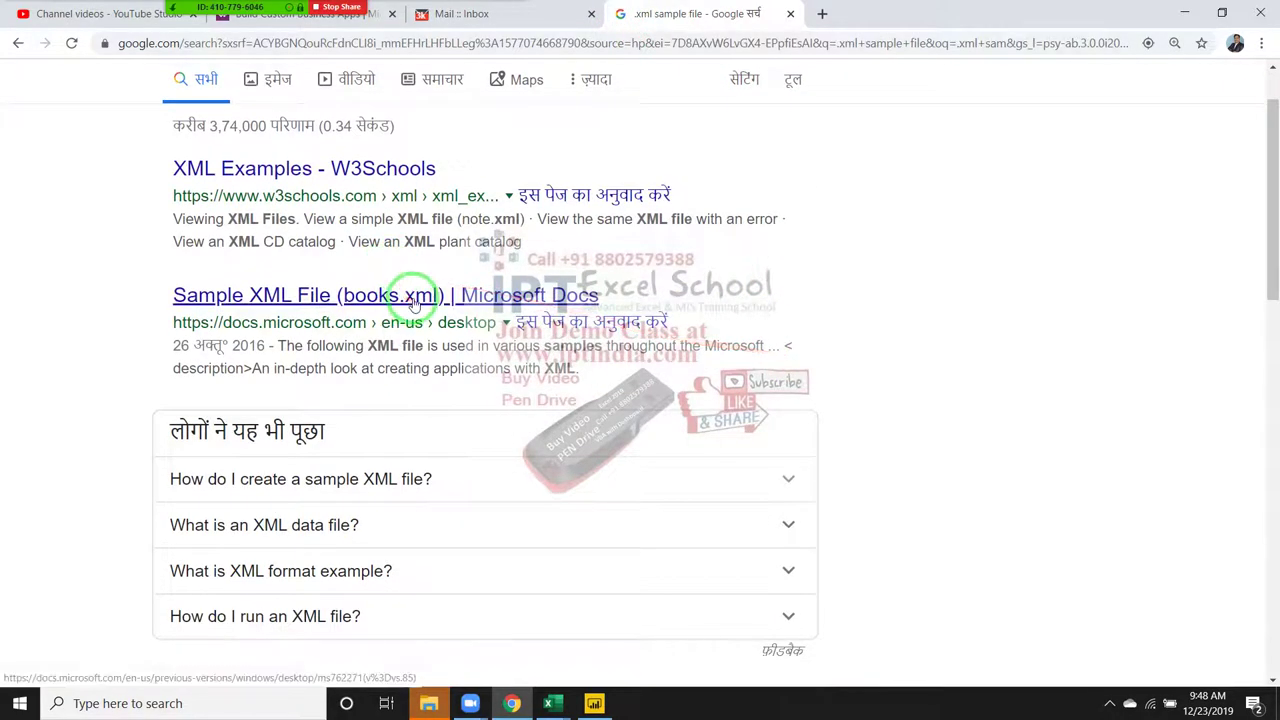
# Open the Microsoft Docs Sample XML File (books.xml) page and scroll through it.
pyautogui.click(417, 304)
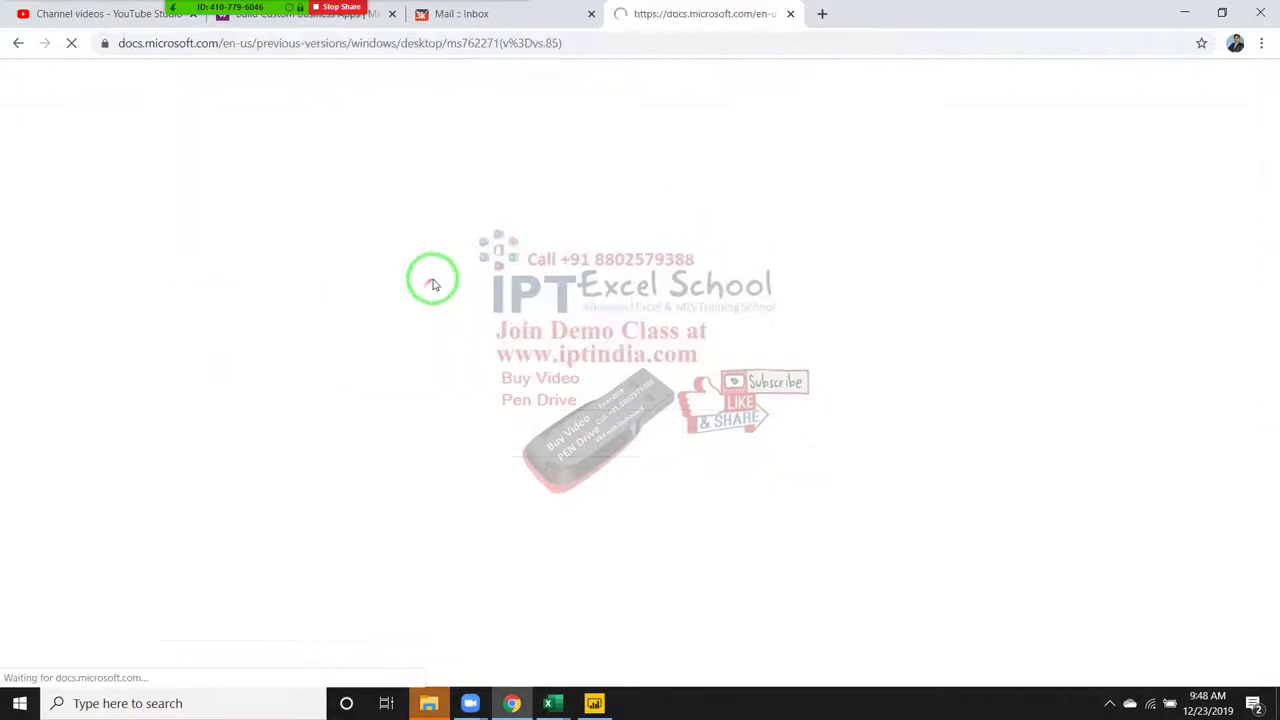
pyautogui.scroll(-5, 430, 280)
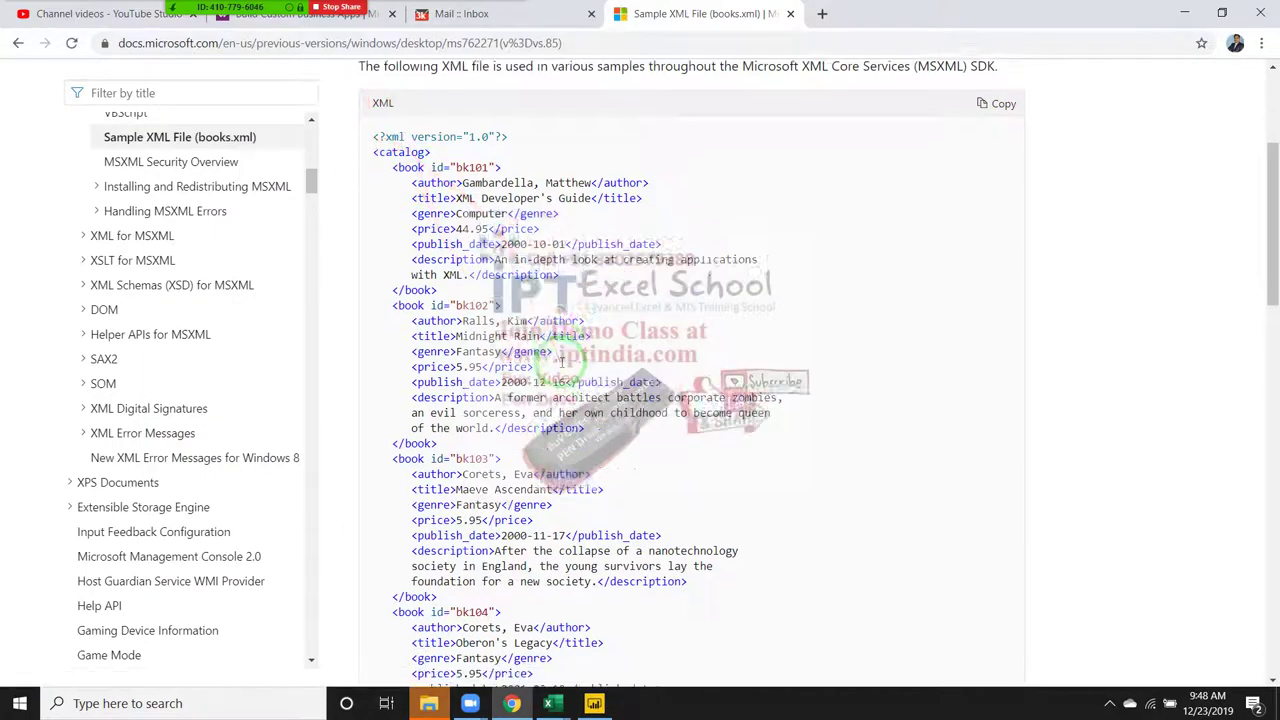
pyautogui.scroll(-1, 450, 260)
pyautogui.scroll(-3, 563, 370)
pyautogui.scroll(-6, 565, 363)
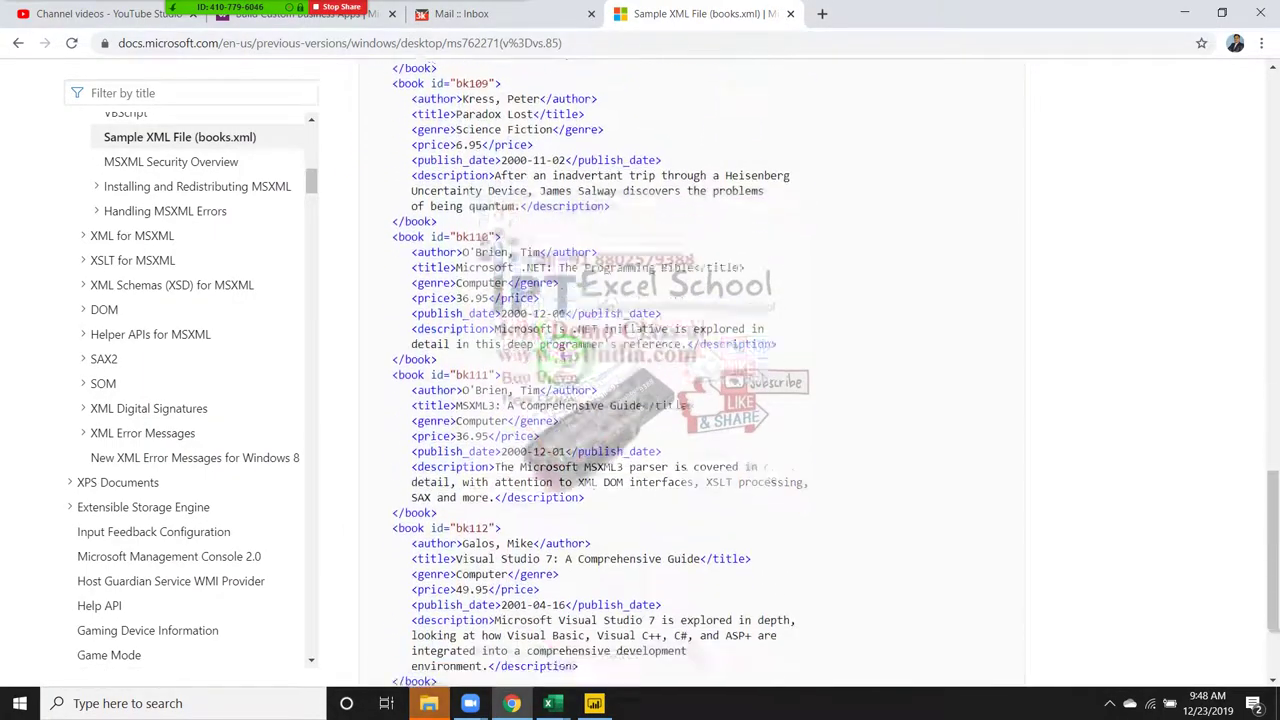
pyautogui.scroll(10, 565, 363)
pyautogui.scroll(10, 570, 365)
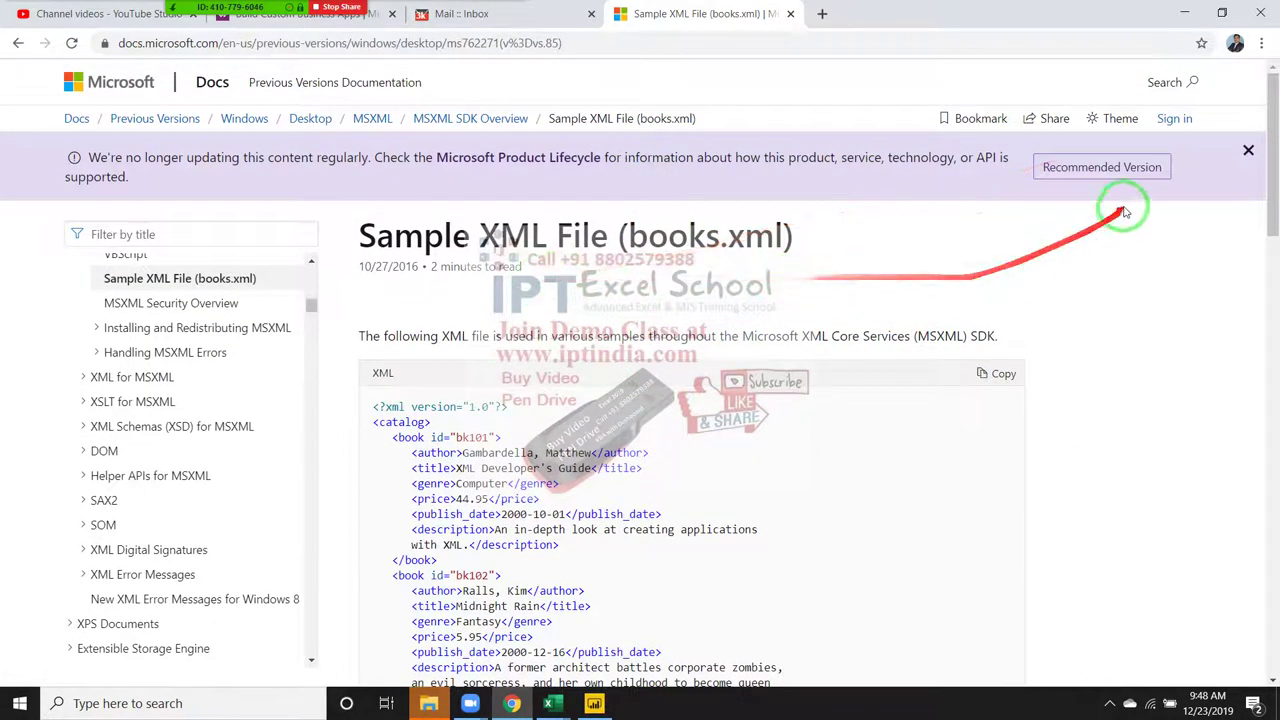
# Dismiss the outdated-content notice and copy the full books.xml code block.
pyautogui.click(1249, 151)
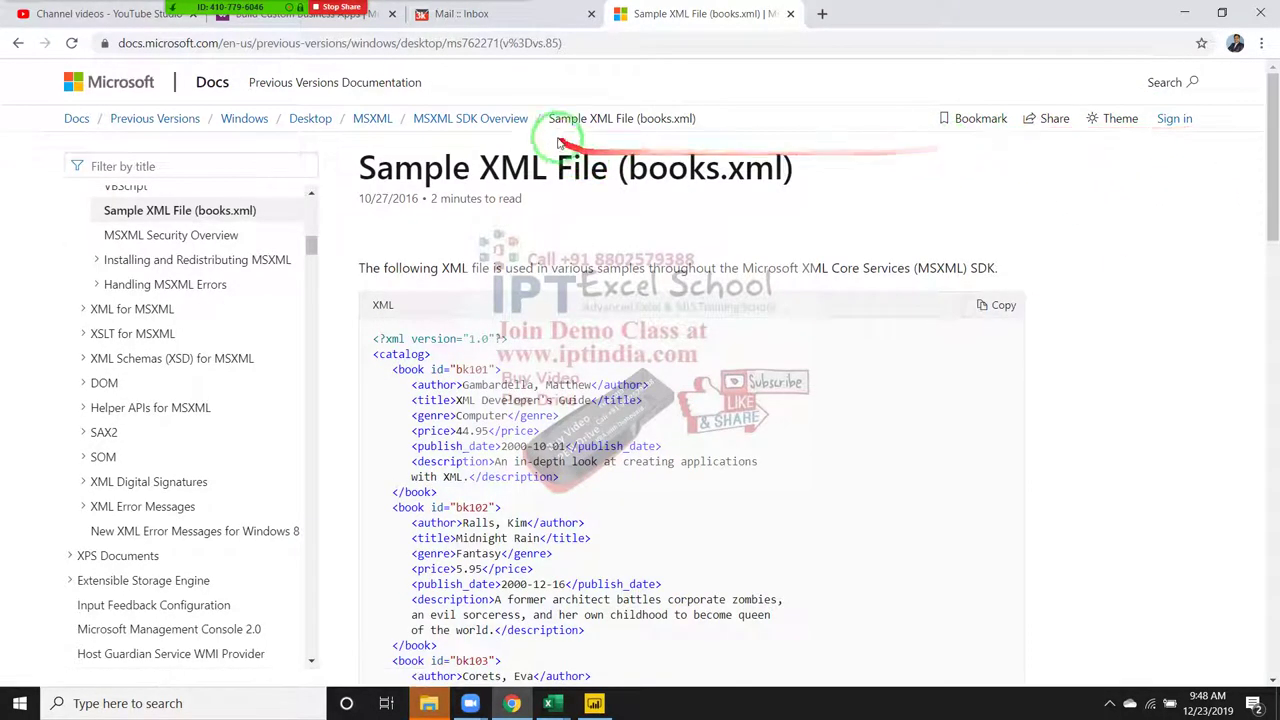
pyautogui.scroll(-4, 988, 327)
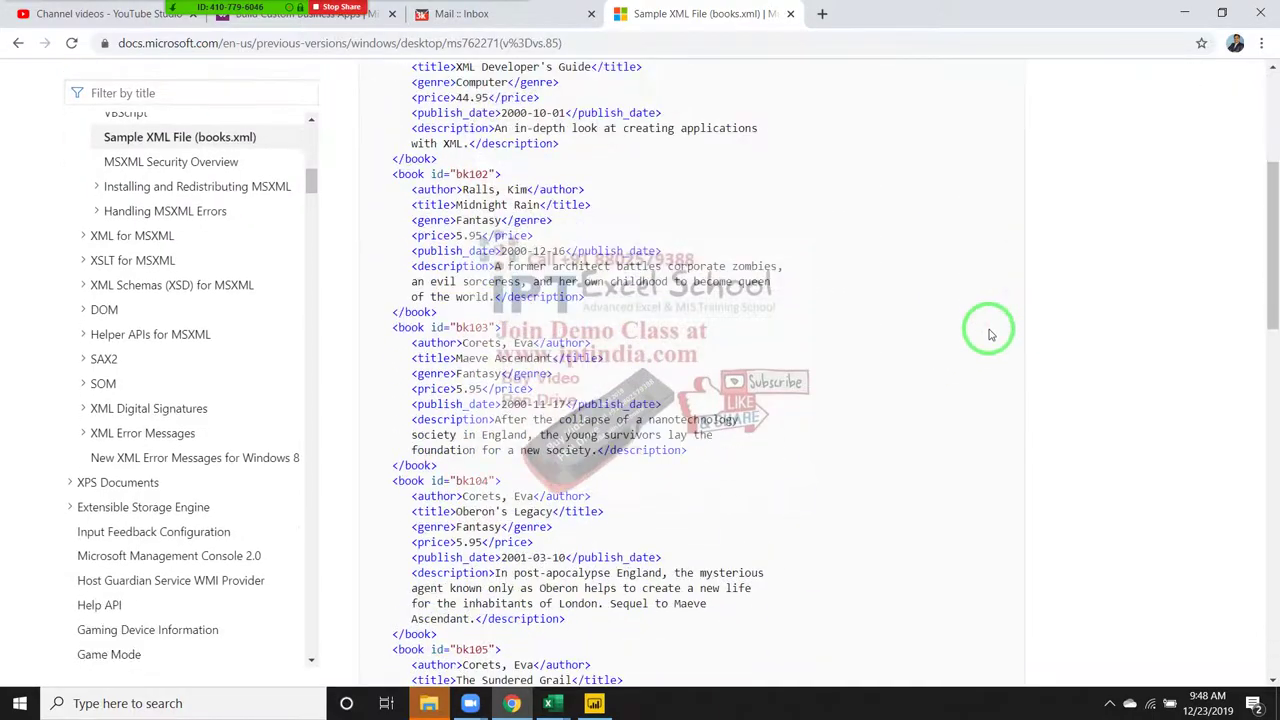
pyautogui.scroll(-4, 988, 328)
pyautogui.scroll(-4, 988, 328)
pyautogui.scroll(-4, 990, 335)
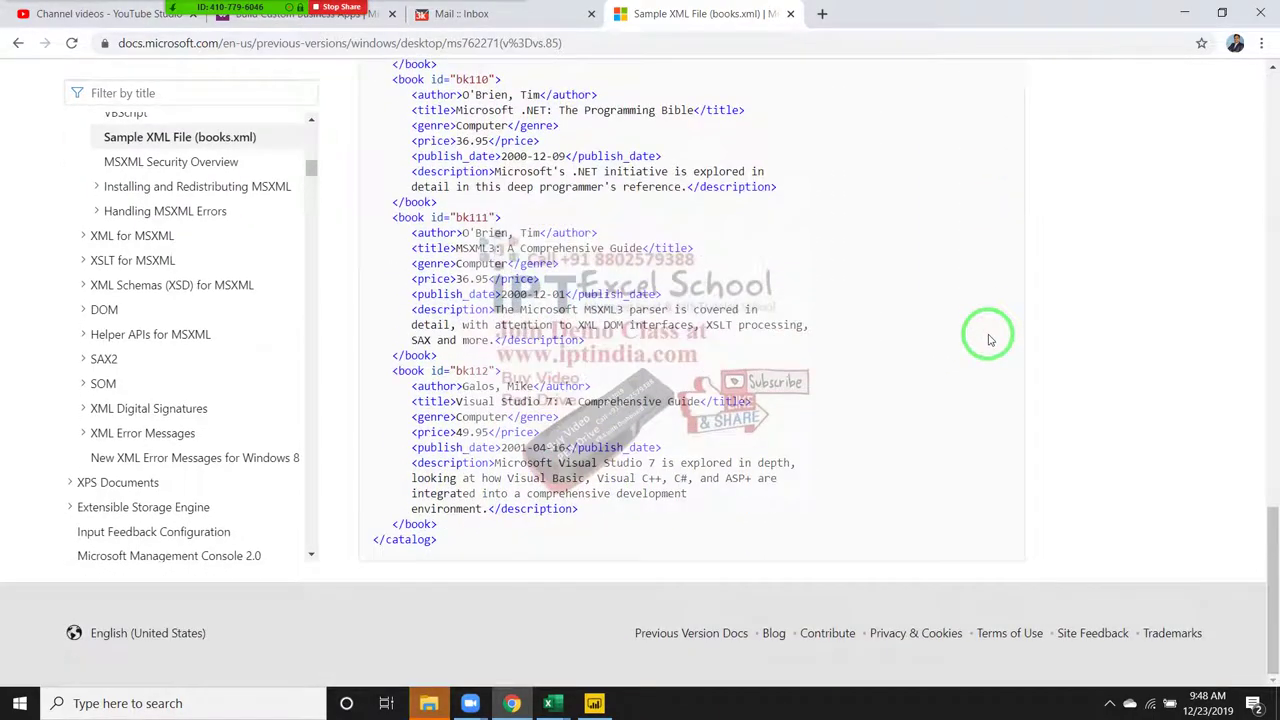
pyautogui.scroll(4, 986, 334)
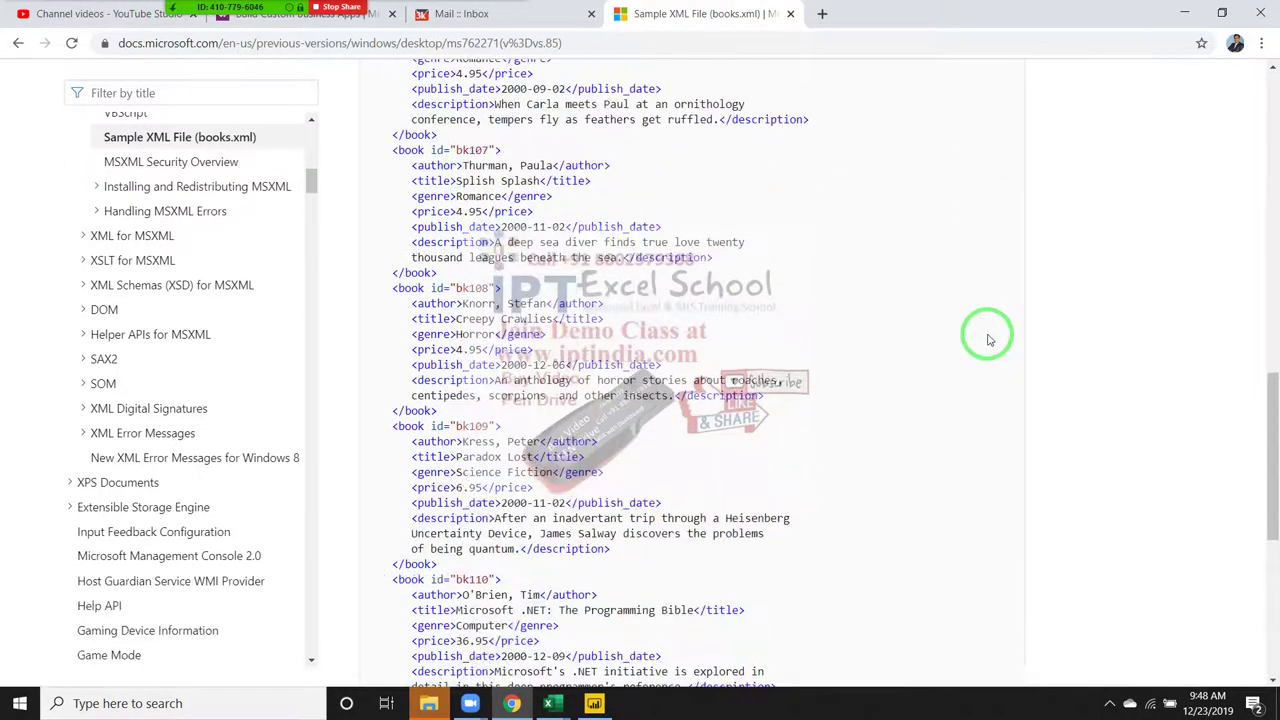
pyautogui.scroll(4, 949, 277)
pyautogui.scroll(4, 949, 277)
pyautogui.scroll(4, 950, 283)
pyautogui.scroll(2, 950, 283)
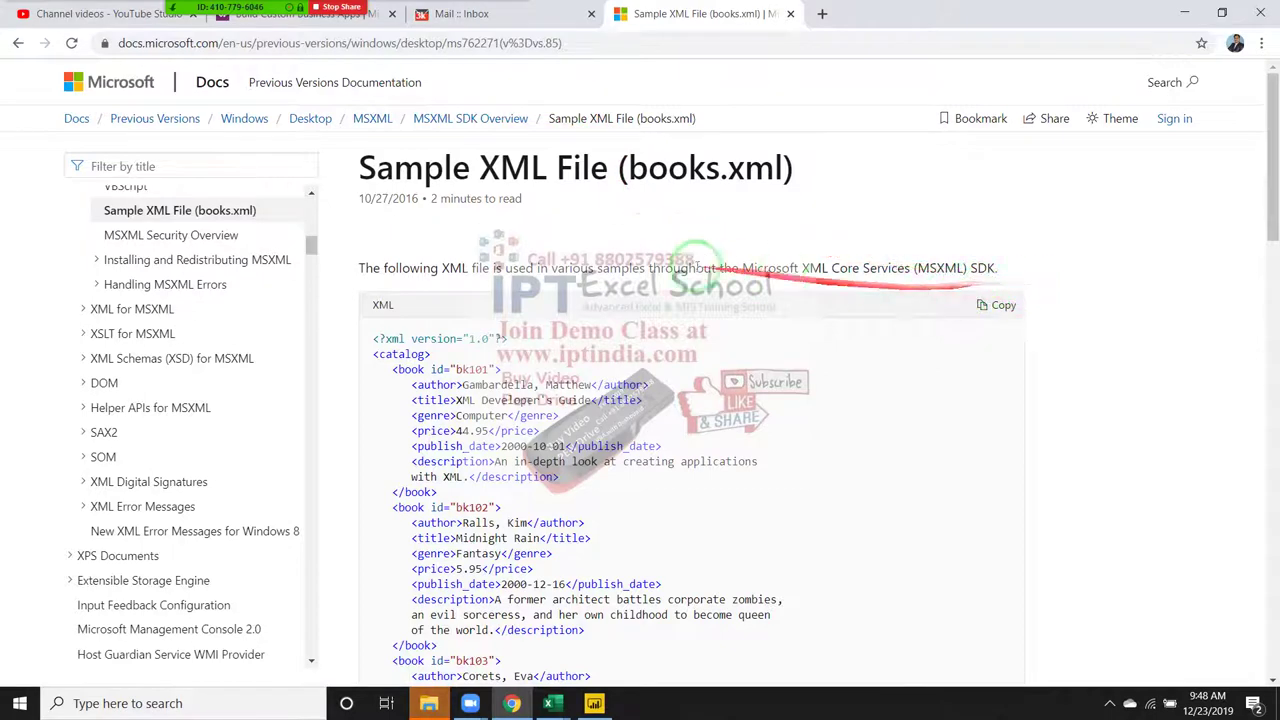
pyautogui.click(1003, 306)
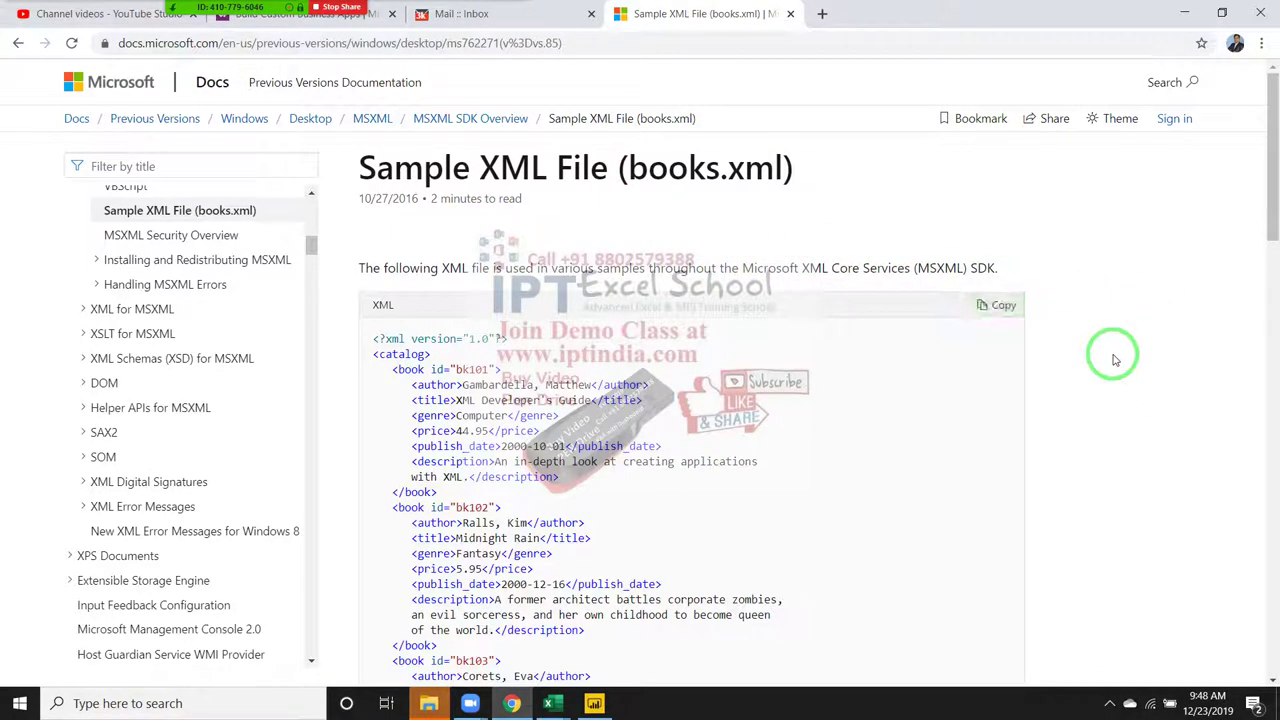
# Launch Notepad from the Run prompt, paste the books.xml code, and choose Save As.
pyautogui.press('super+r')
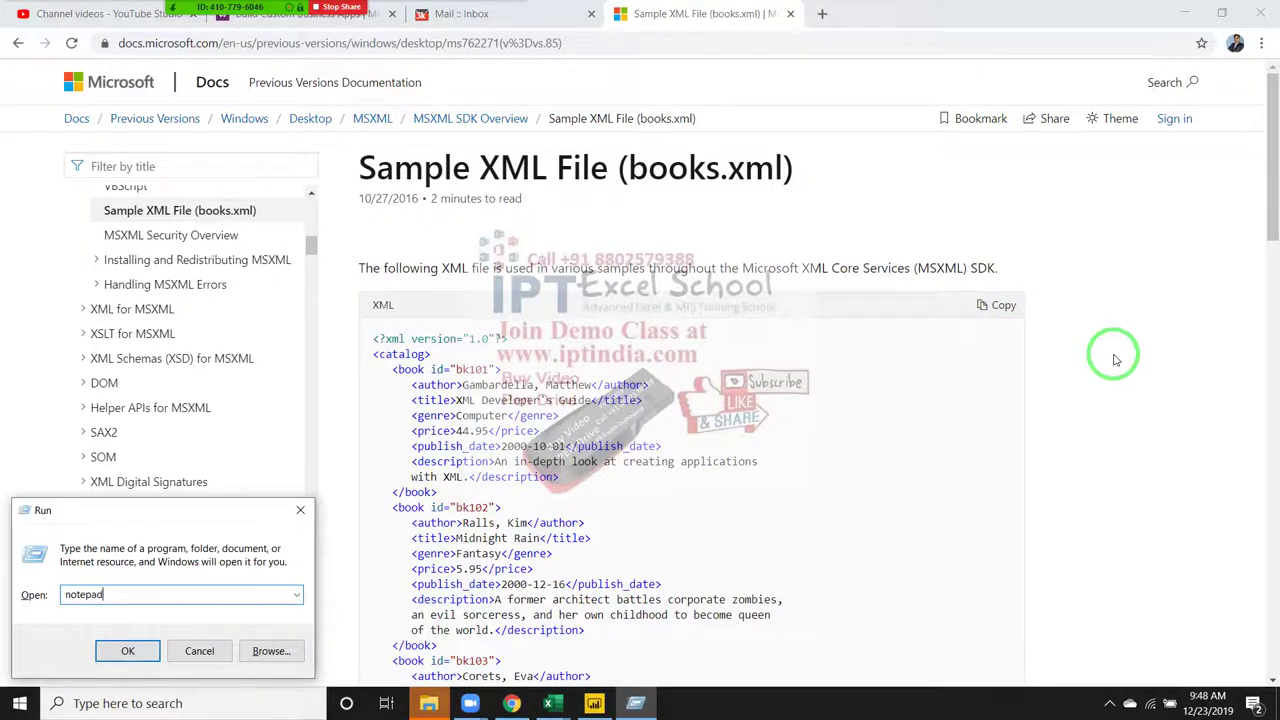
pyautogui.press('Return')
pyautogui.hotkey('ctrl', 'v')
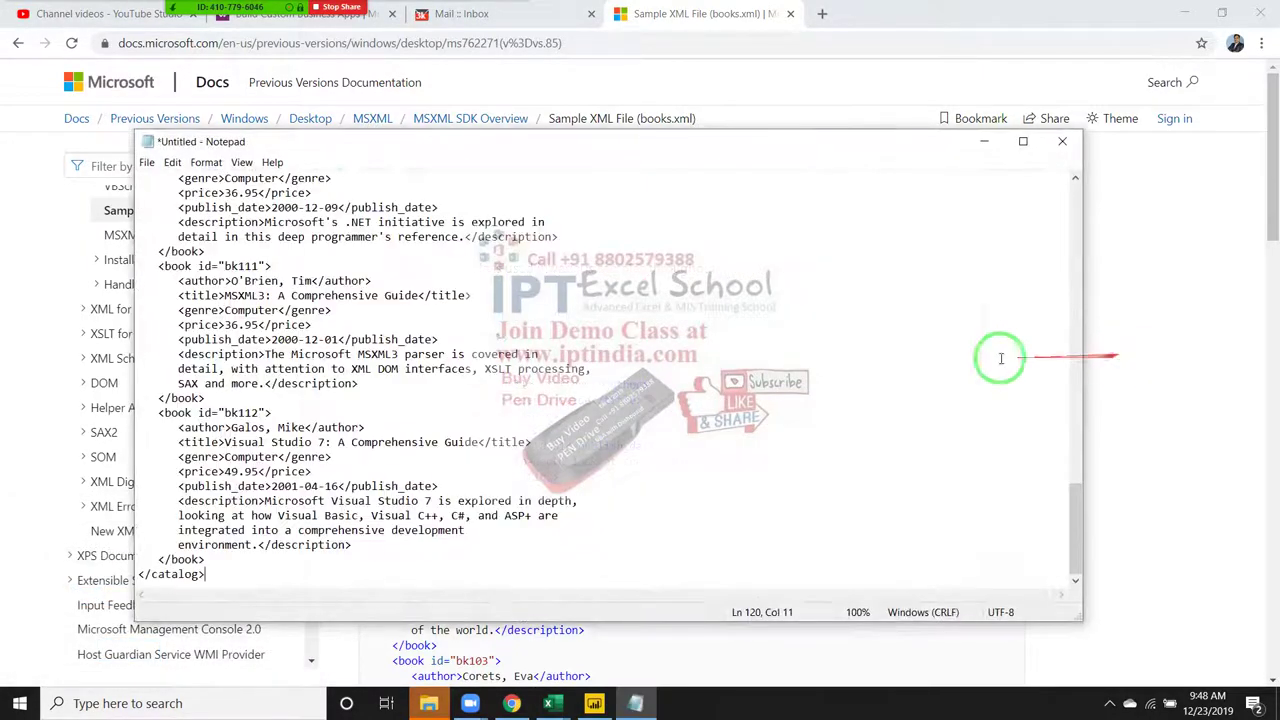
pyautogui.click(148, 164)
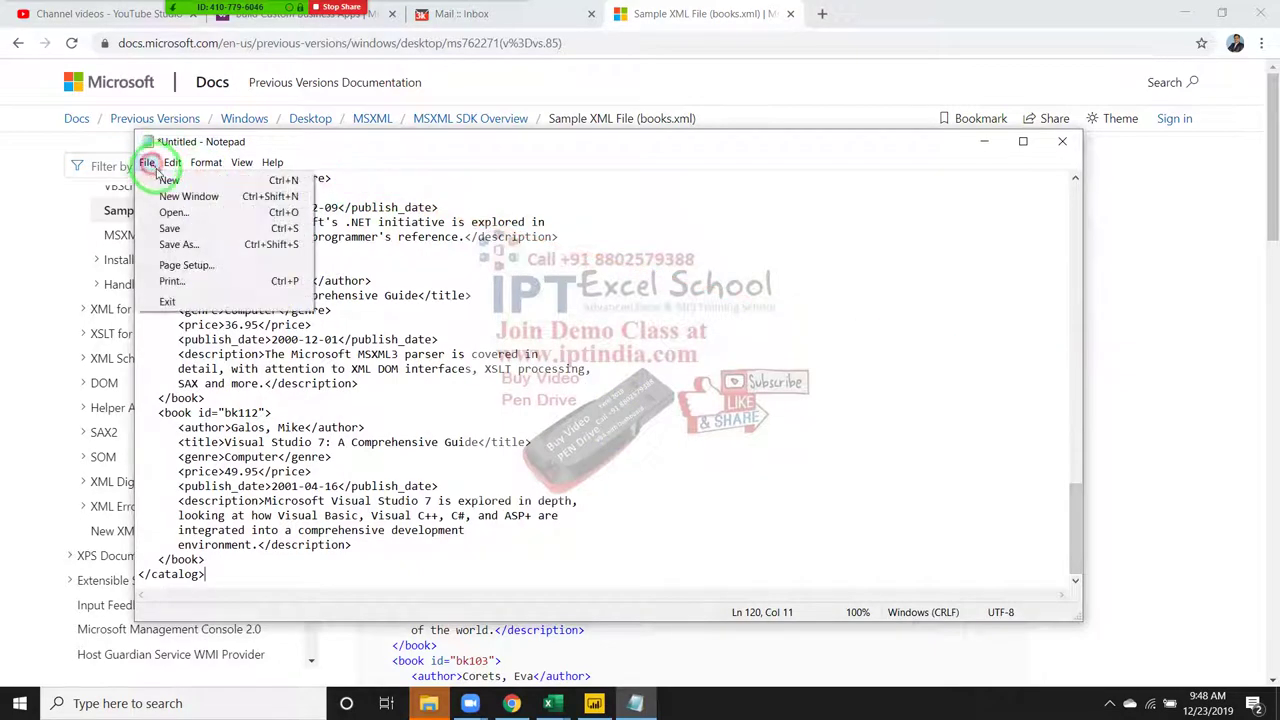
pyautogui.click(182, 244)
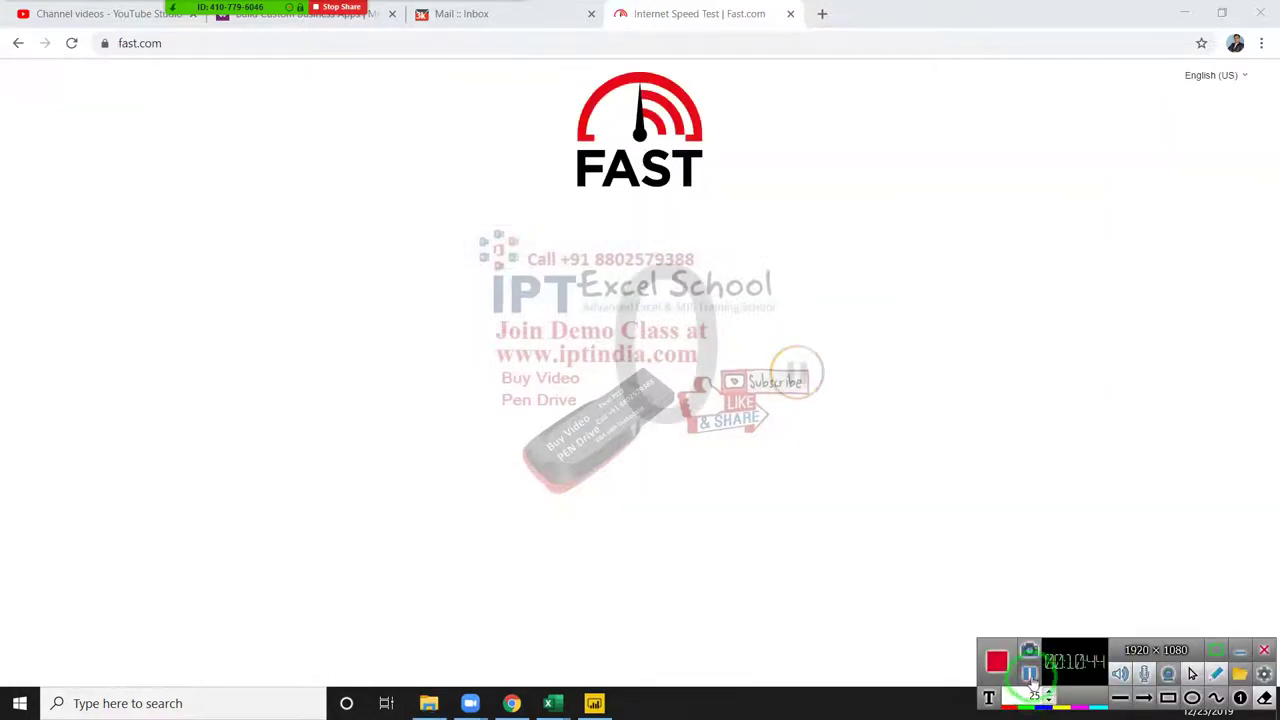
# Close the Fast.com tab and minimize Chrome to reveal the Power BI Navigator.
pyautogui.click(1217, 676)
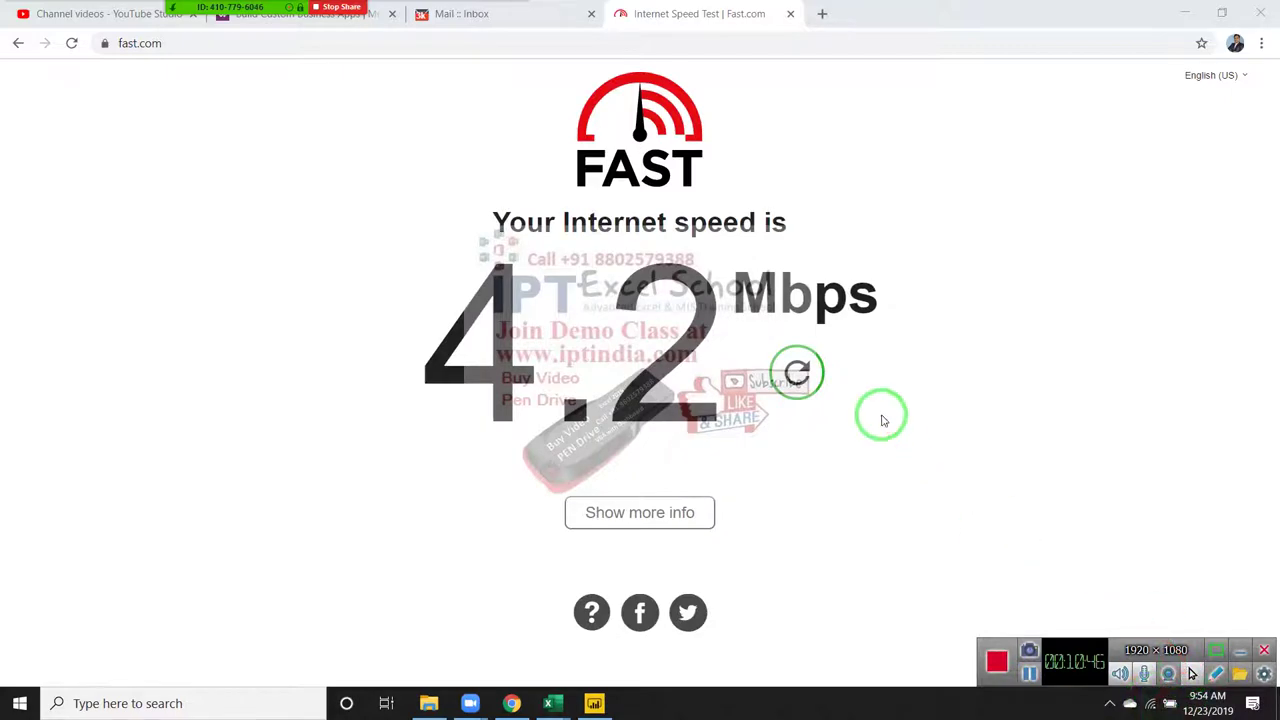
pyautogui.moveTo(875, 422)
pyautogui.mouseDown()
pyautogui.moveTo(801, 508)
pyautogui.moveTo(851, 603)
pyautogui.mouseUp()
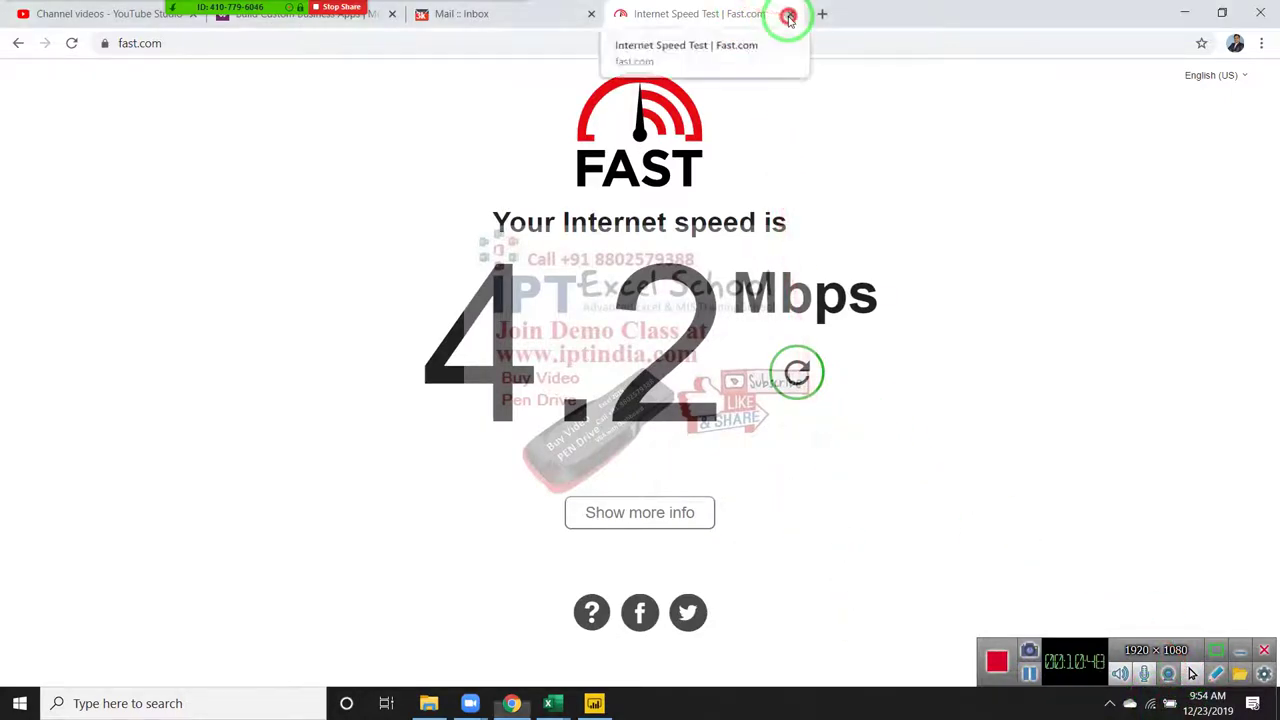
pyautogui.click(790, 13)
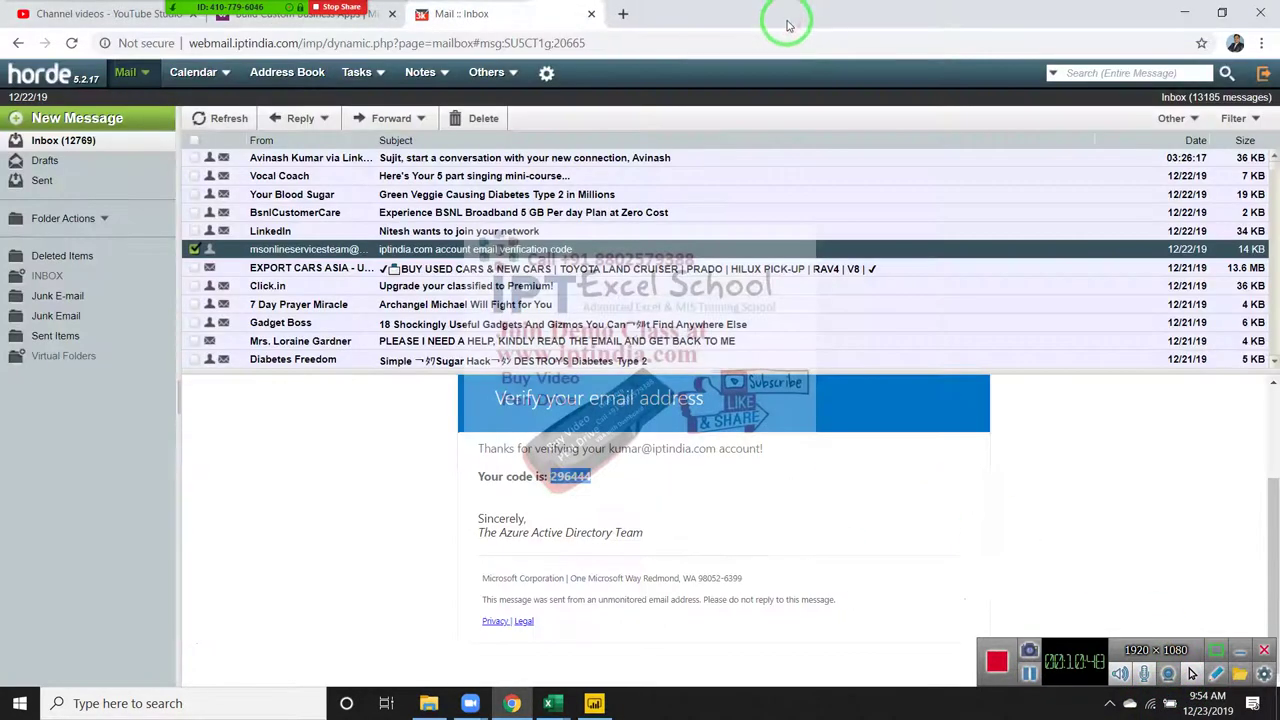
pyautogui.click(1182, 13)
pyautogui.moveTo(1177, 25); pyautogui.dragTo(543, 271)
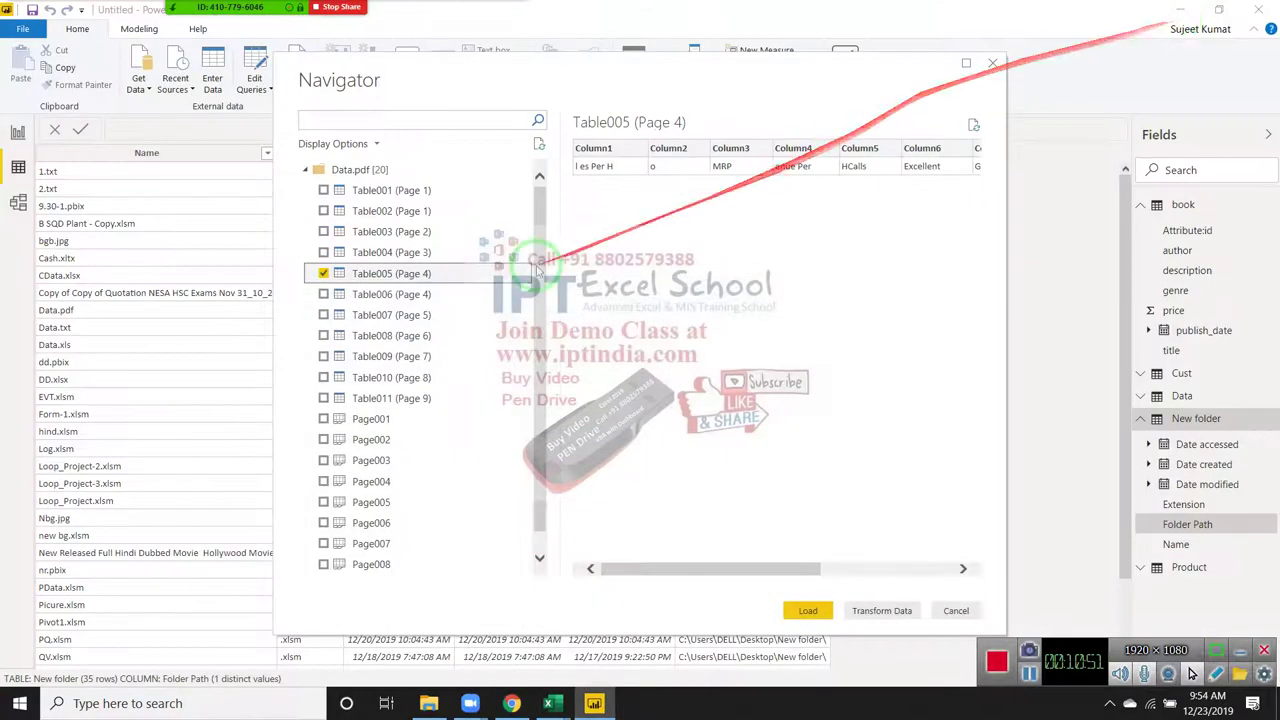
# In the Data.pdf Navigator, untick Table005, try Table011, and preview Page001, leaving nothing selected.
pyautogui.click(324, 274)
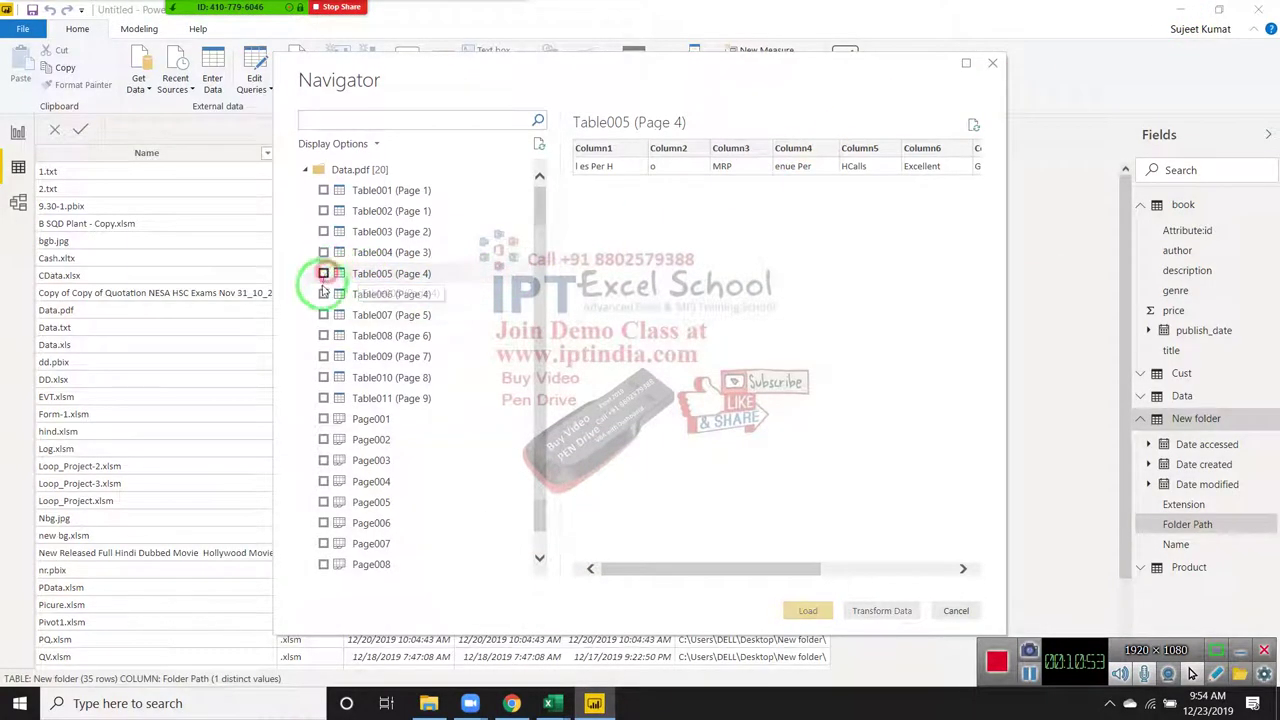
pyautogui.click(324, 399)
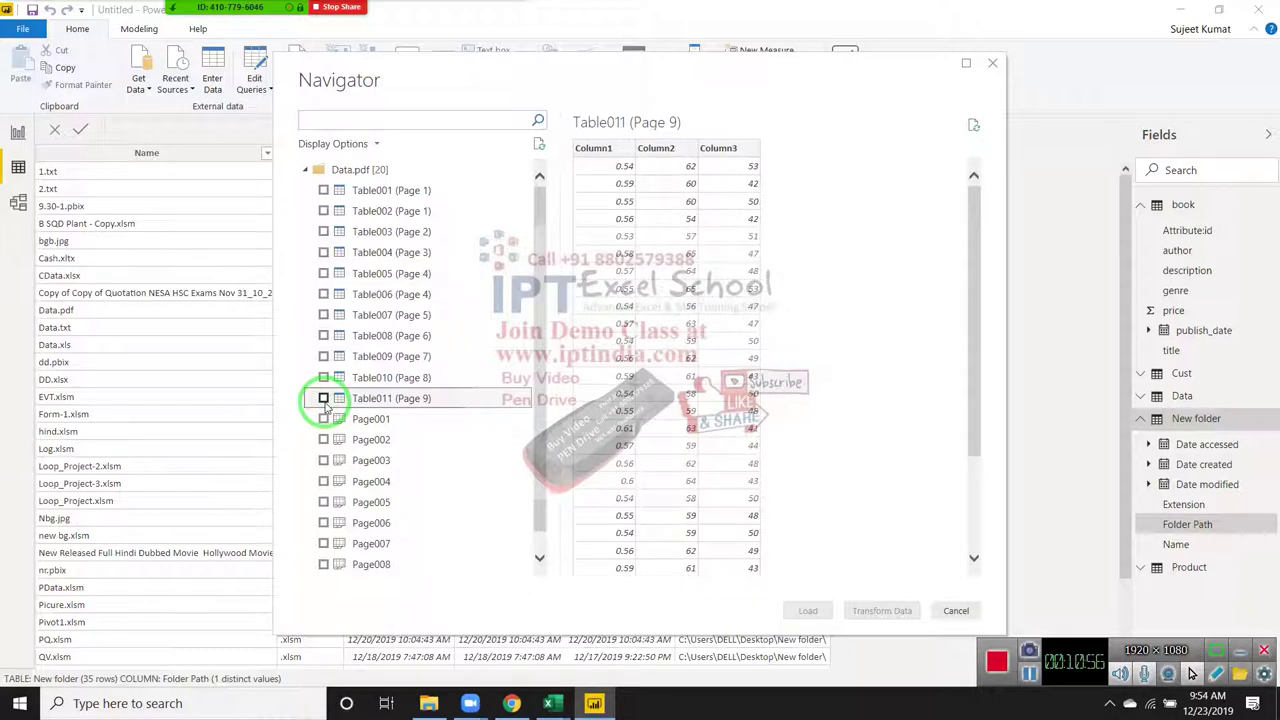
pyautogui.click(324, 399)
pyautogui.click(326, 412)
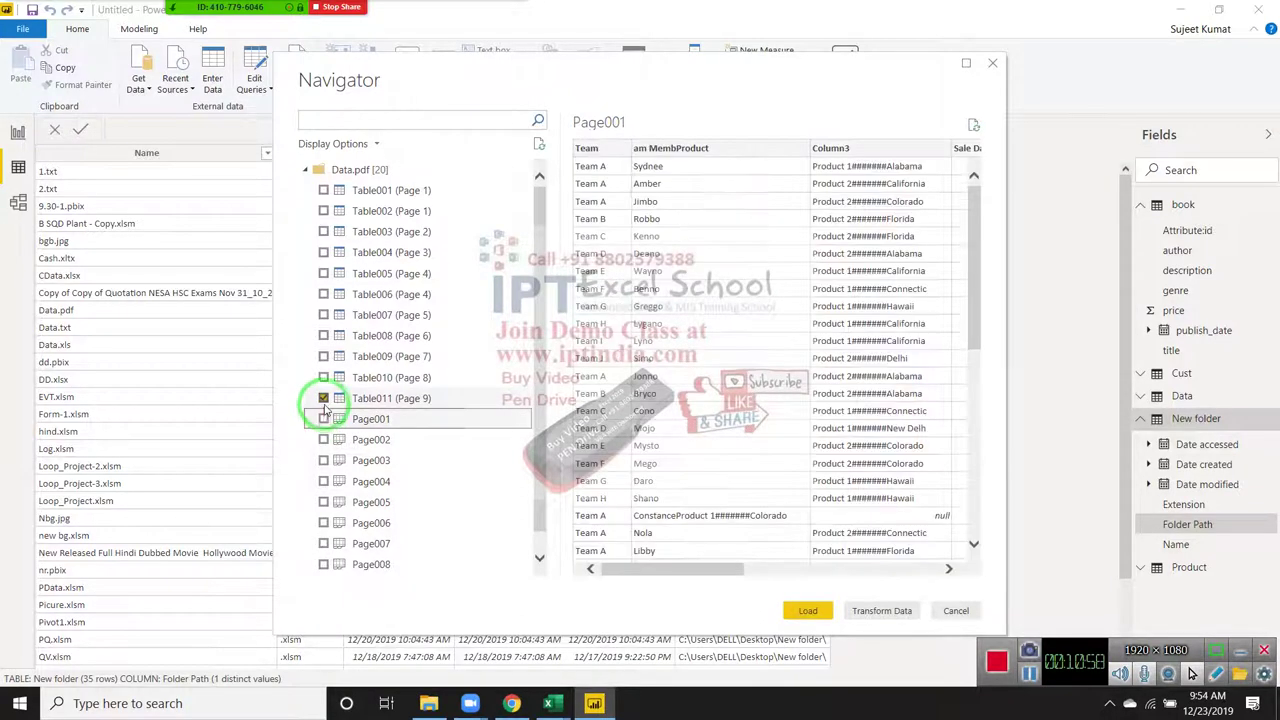
pyautogui.click(324, 400)
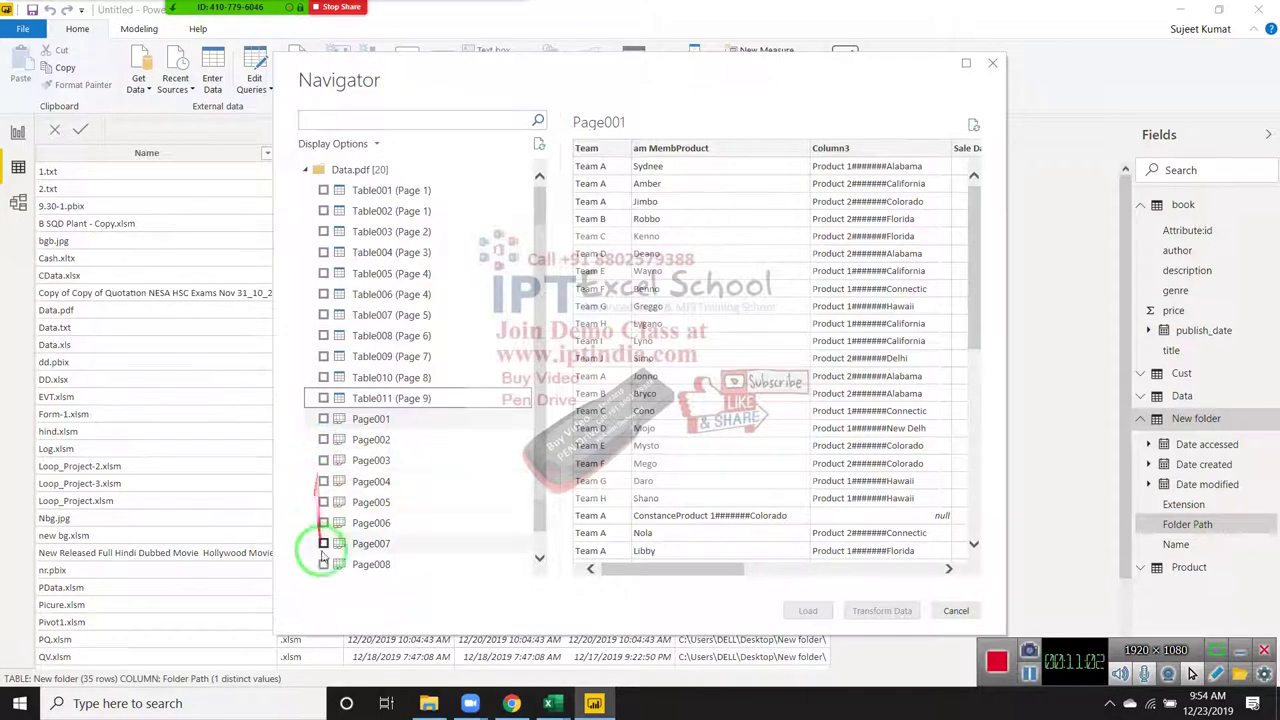
pyautogui.scroll(-1, 338, 566)
pyautogui.scroll(1, 340, 550)
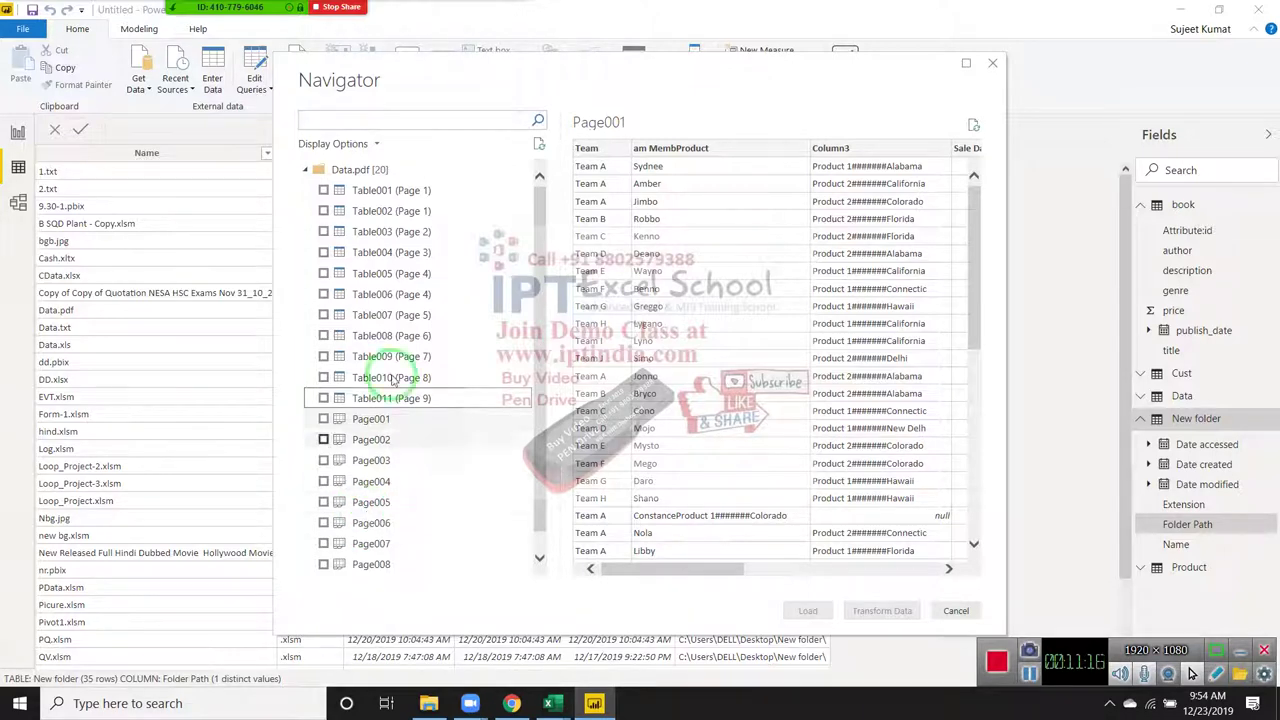
# Close the Navigator without loading and close the New folder window.
pyautogui.moveTo(257, 20)
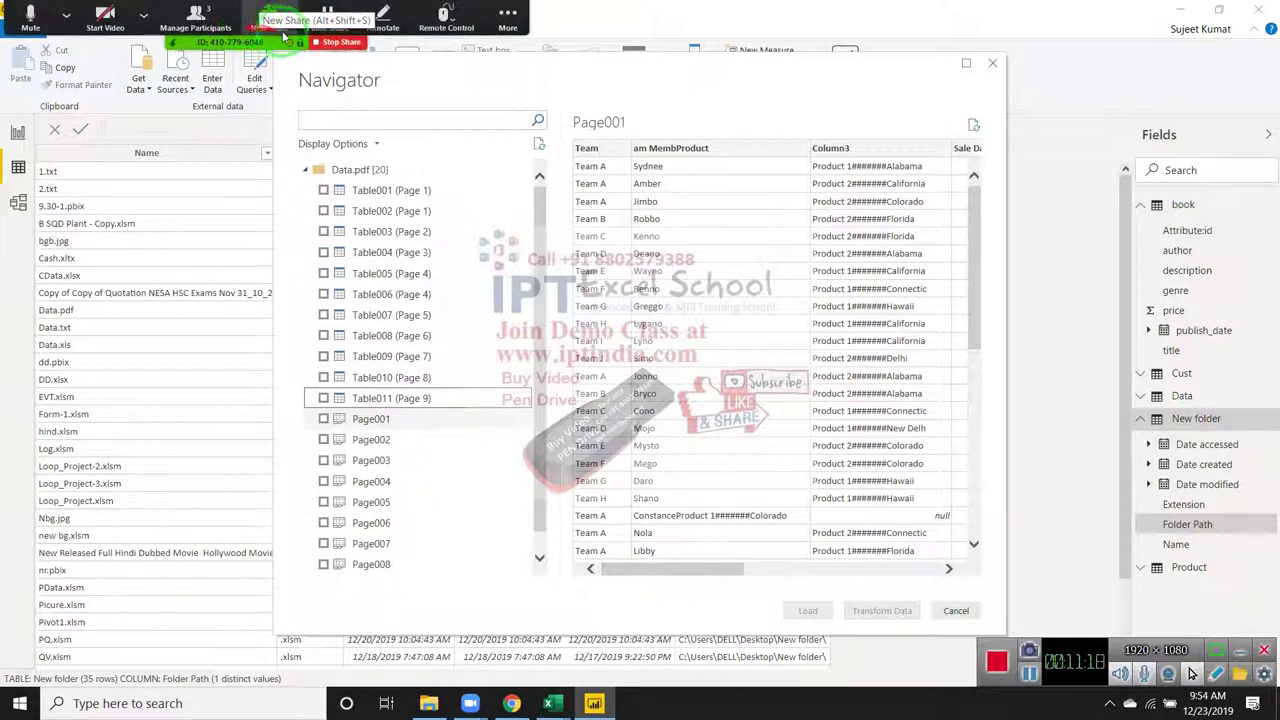
pyautogui.click(991, 63)
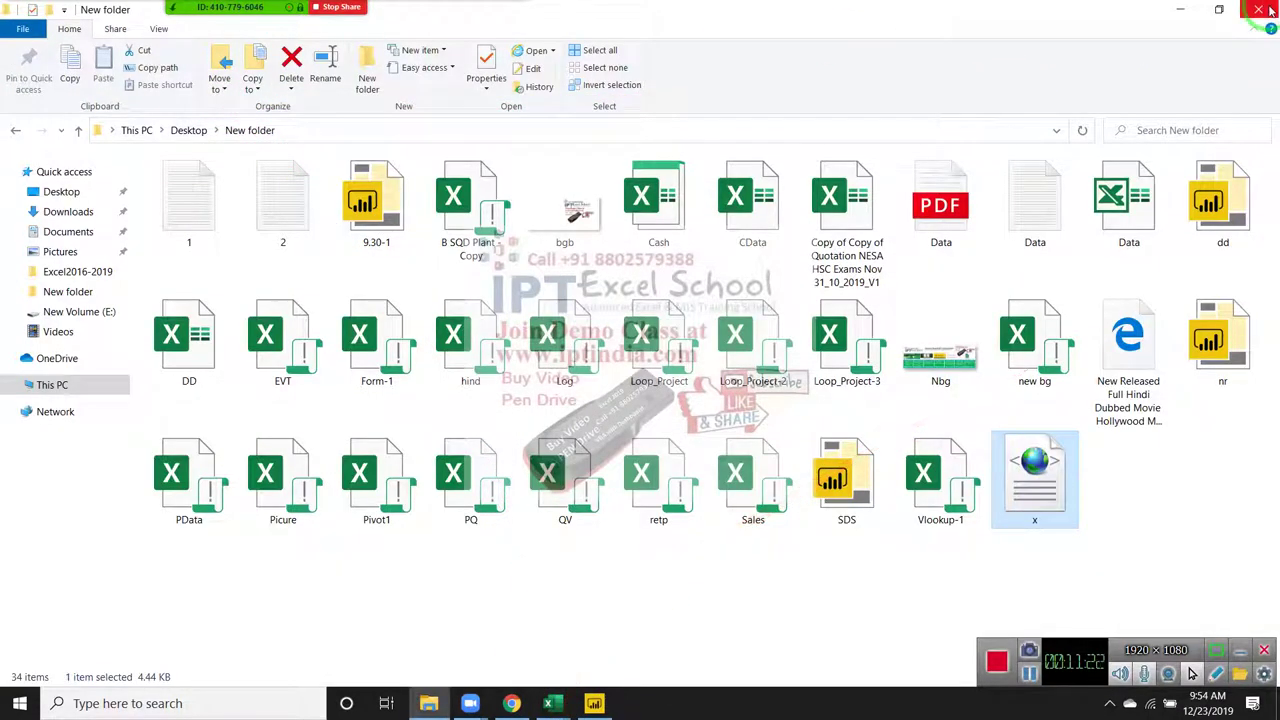
pyautogui.click(1258, 10)
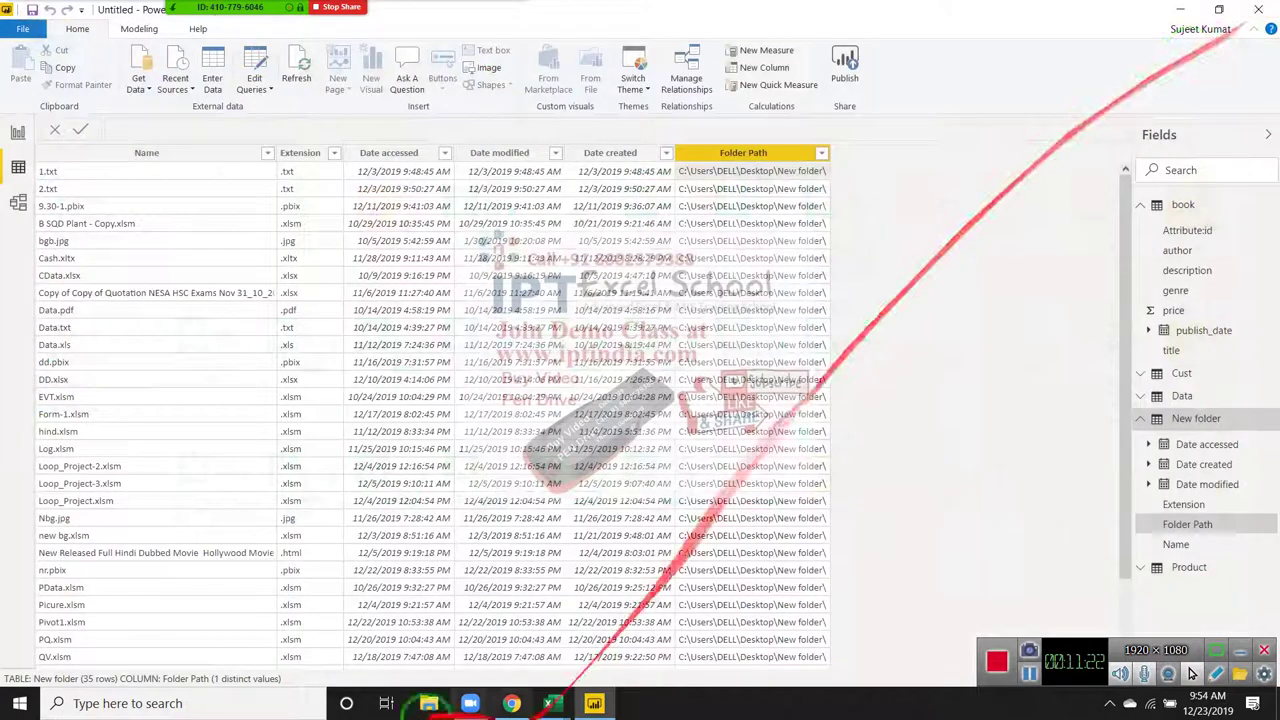
# Open Get Data > More and filter the connectors to the File category.
pyautogui.click(145, 85)
pyautogui.click(166, 458)
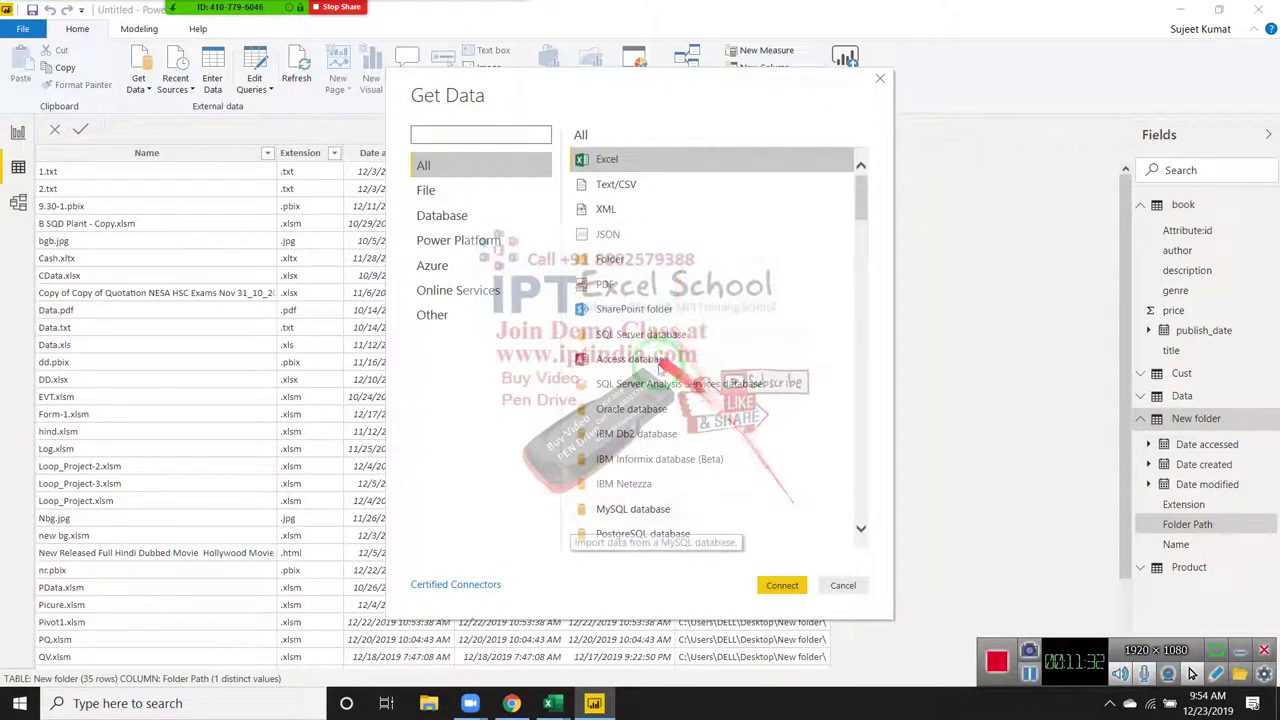
pyautogui.click(447, 197)
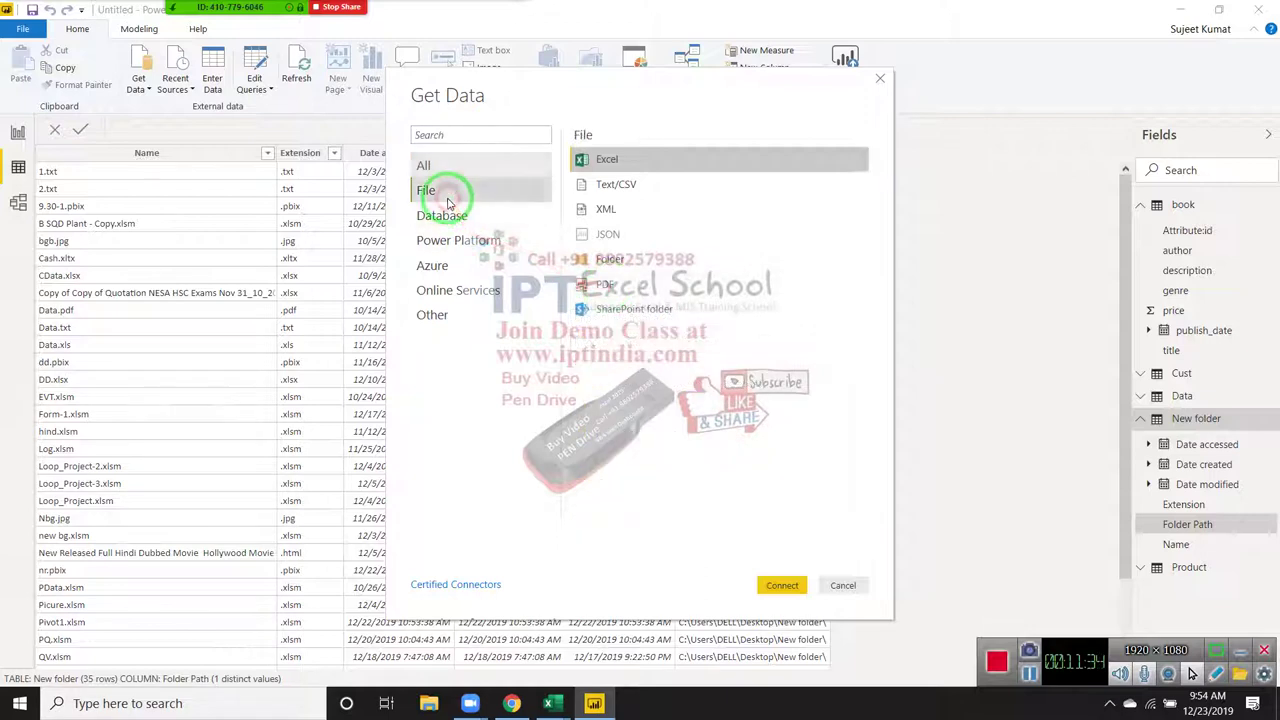